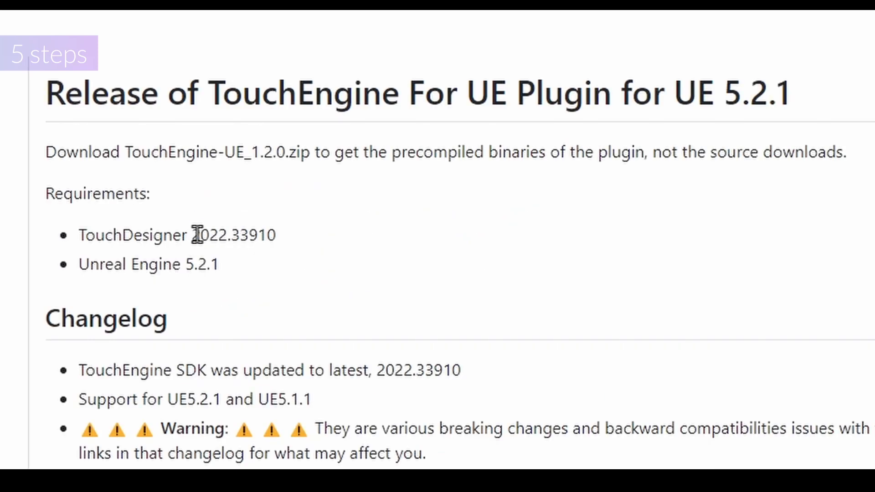
Check the TouchDesigner and Unreal Engine versions required by the TouchEngine plugin release
{"action": "left_click_drag", "start_coordinate": [197, 235], "coordinate": [271, 238]}
{"action": "left_click", "coordinate": [246, 267]}
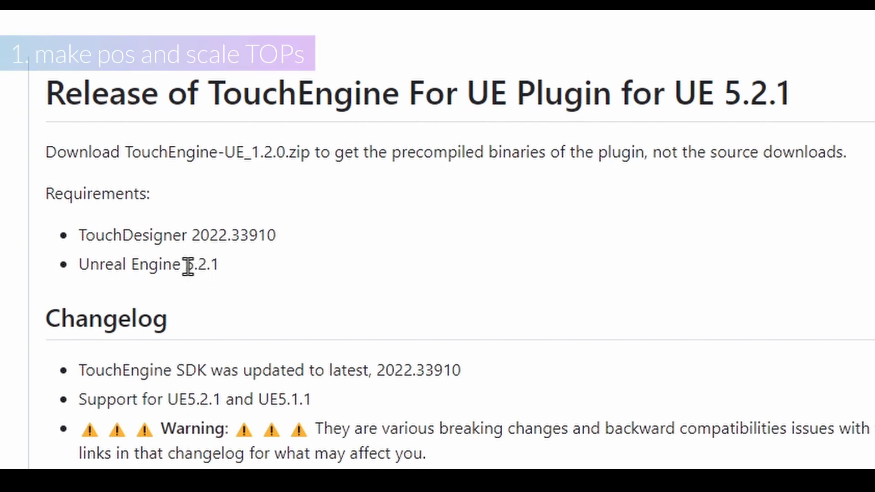
{"action": "left_click_drag", "start_coordinate": [187, 266], "coordinate": [205, 268]}
{"action": "left_click", "coordinate": [253, 272]}
{"action": "left_click_drag", "start_coordinate": [217, 263], "coordinate": [78, 233]}
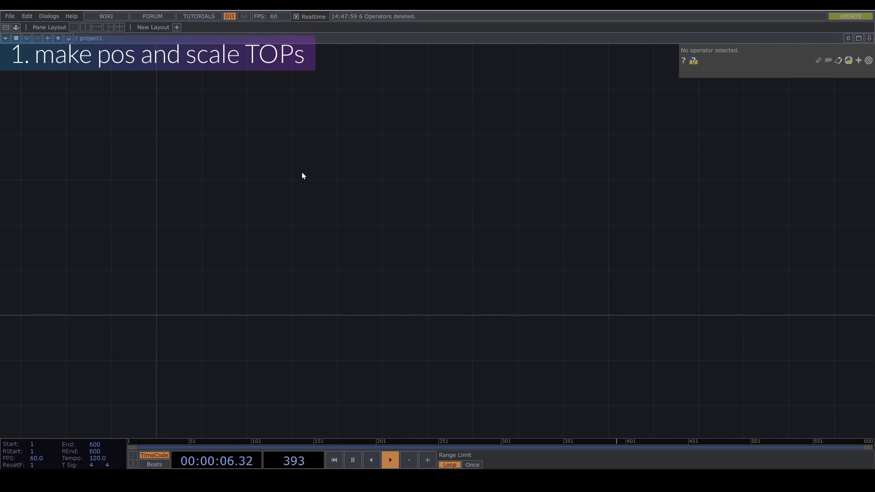
Switch to TouchDesigner and add a Base COMP to the empty project network
{"action": "key", "text": "Tab"}
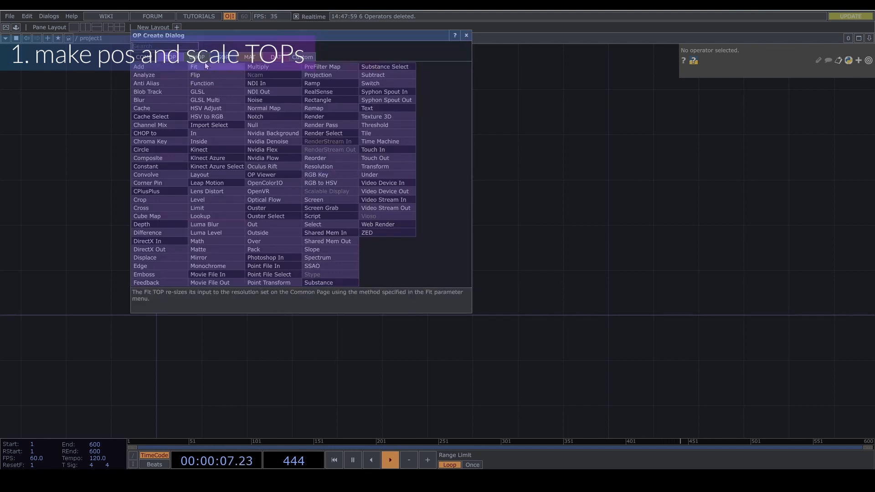
{"action": "left_click", "coordinate": [140, 57]}
{"action": "left_click", "coordinate": [150, 132]}
{"action": "left_click", "coordinate": [359, 324]}
Open the component customization for the Base COMP and add a custom float parameter named row
{"action": "scroll", "coordinate": [318, 197], "scroll_direction": "up", "scroll_amount": 5}
{"action": "right_click", "coordinate": [335, 111]}
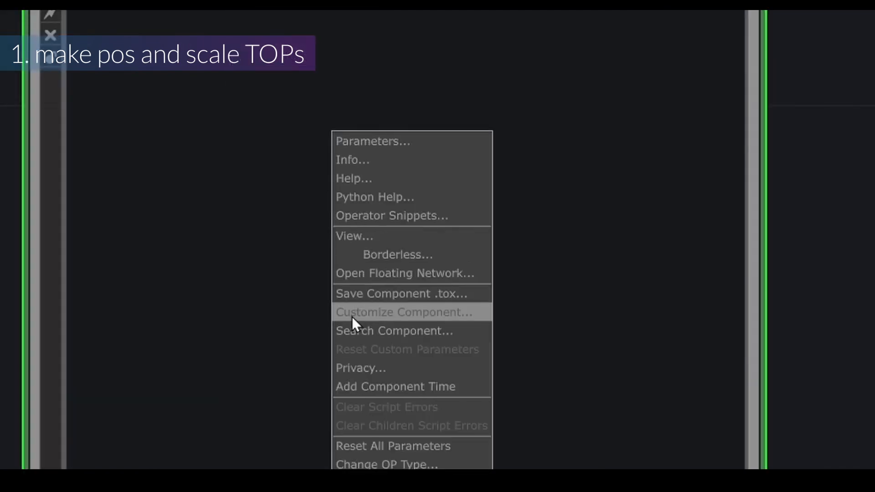
{"action": "left_click", "coordinate": [250, 152]}
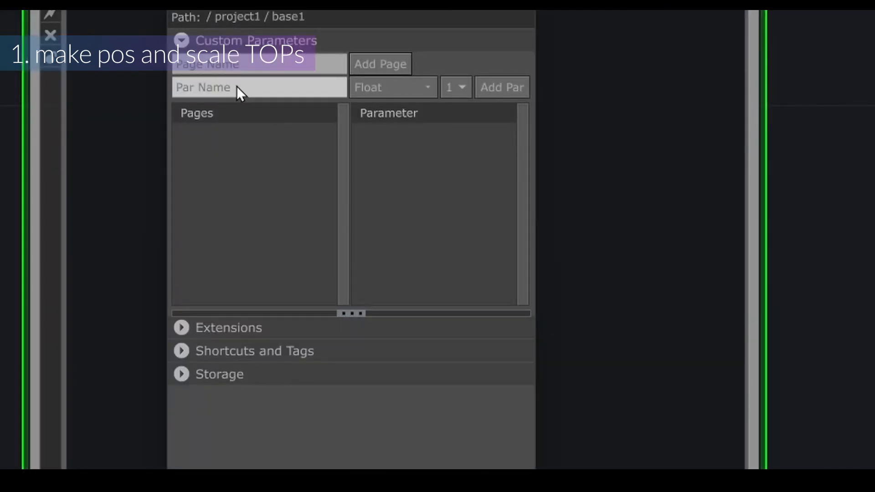
{"action": "left_click", "coordinate": [236, 86]}
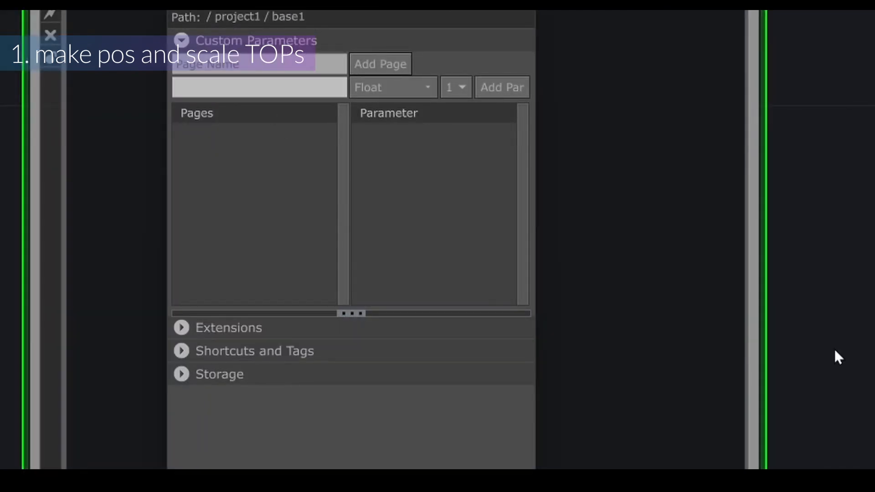
{"action": "type", "text": "row"}
{"action": "left_click", "coordinate": [499, 87]}
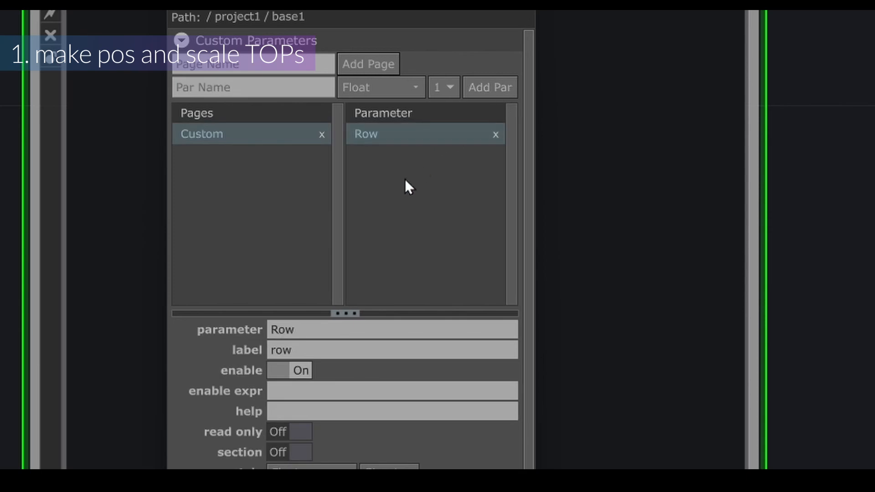
Add two more custom float parameters named col and noiseSpeed to the Base COMP
{"action": "left_click", "coordinate": [215, 95]}
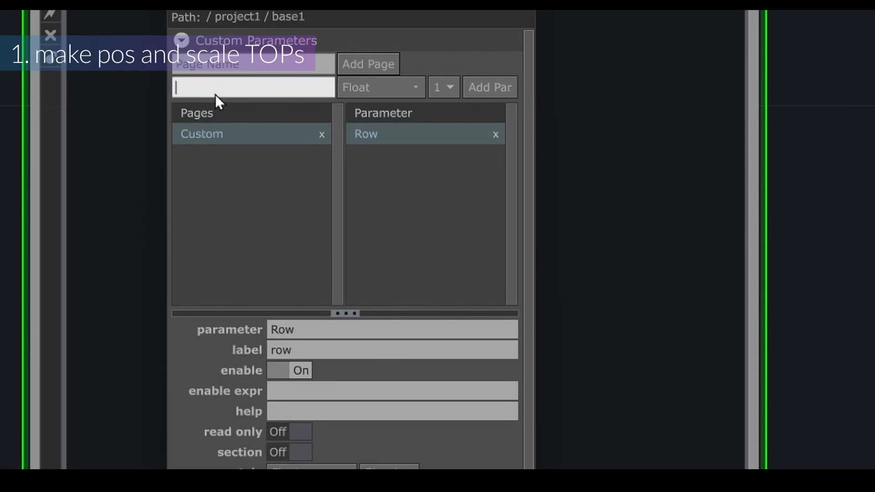
{"action": "type", "text": "col"}
{"action": "key", "text": "Return"}
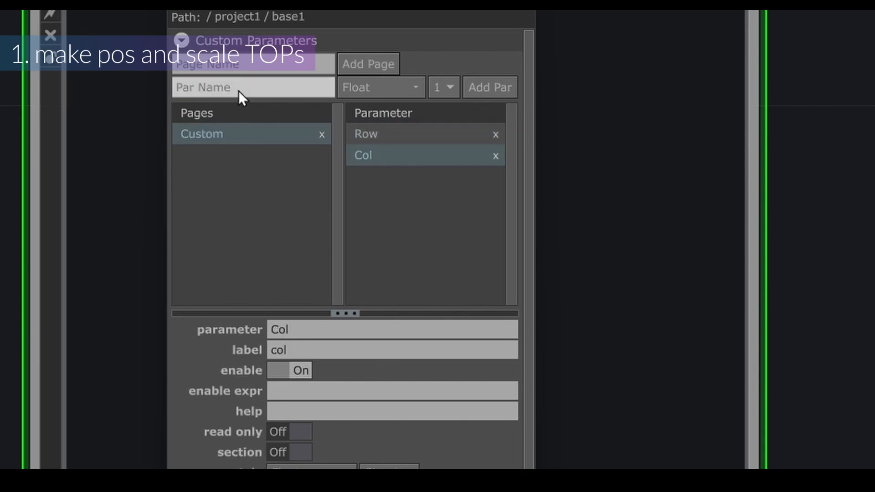
{"action": "type", "text": "noiseSpeed"}
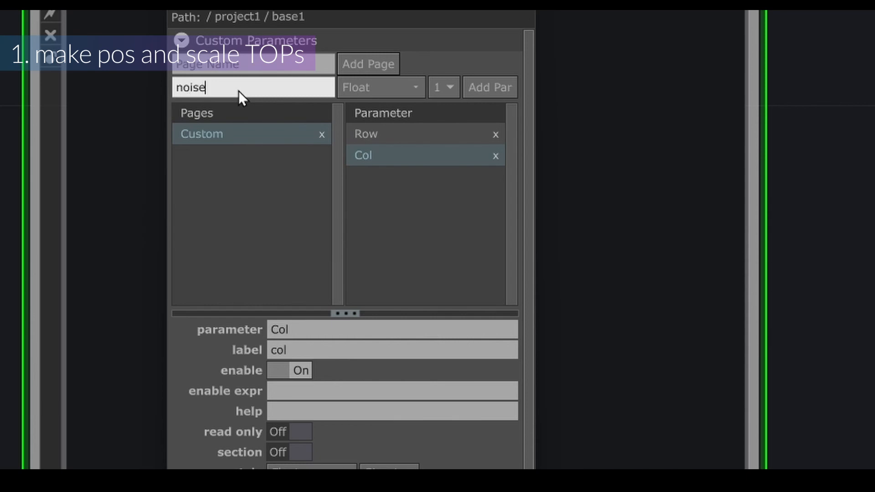
{"action": "left_click", "coordinate": [484, 89]}
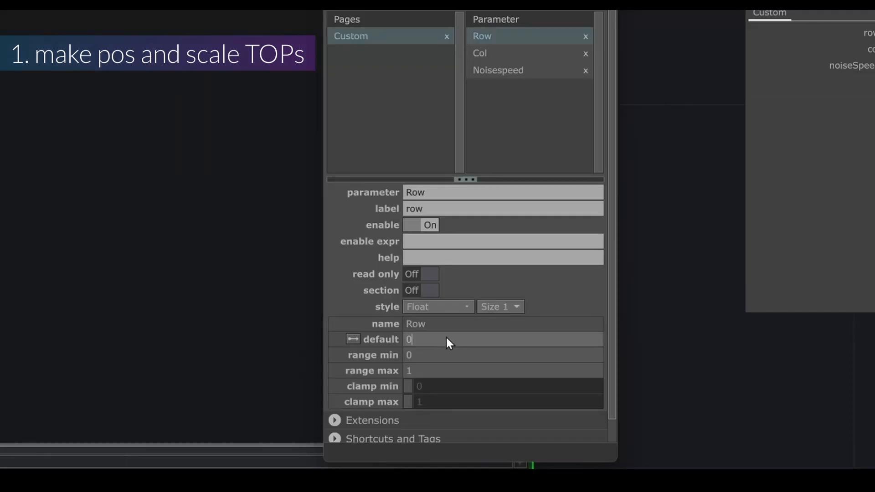
Set the custom parameter defaults to 6 for Row, 6 for Col and 0.15 for Noisespeed
{"action": "left_click", "coordinate": [447, 339]}
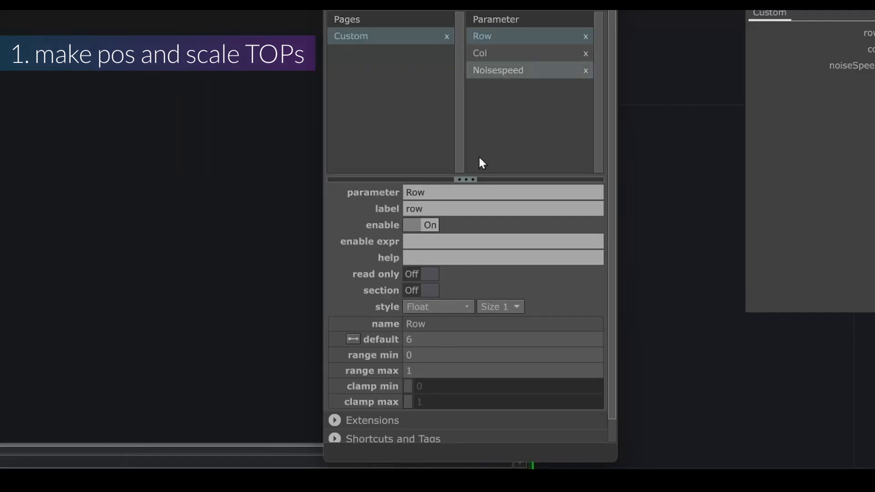
{"action": "left_click", "coordinate": [510, 54]}
{"action": "left_click", "coordinate": [434, 340]}
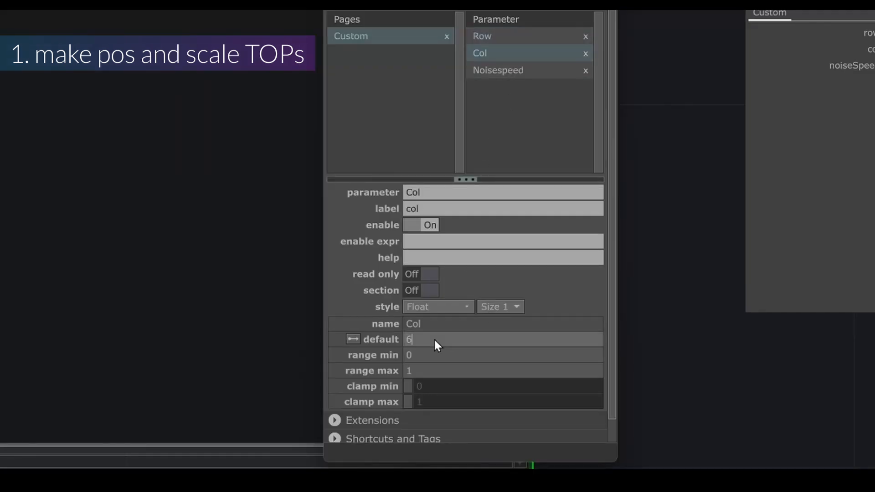
{"action": "left_click", "coordinate": [517, 73]}
{"action": "left_click", "coordinate": [465, 336]}
{"action": "type", "text": ".15"}
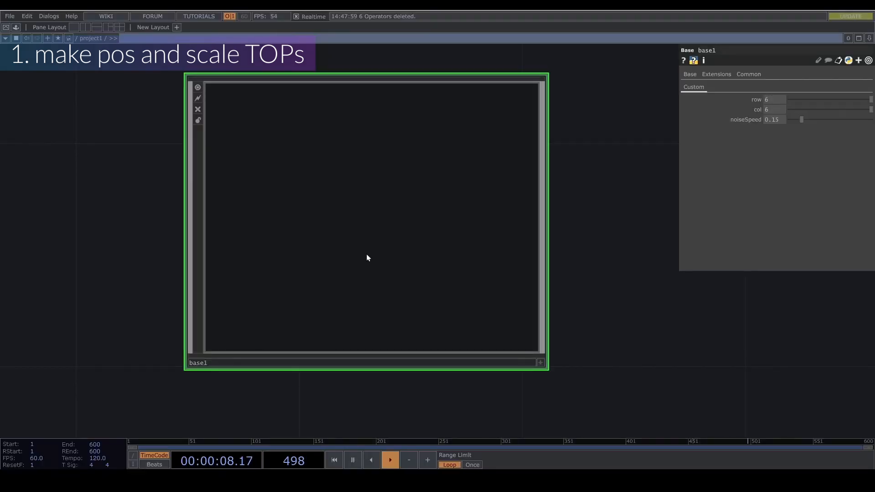
Rename the Base COMP to elastic_grid
{"action": "left_click", "coordinate": [223, 363]}
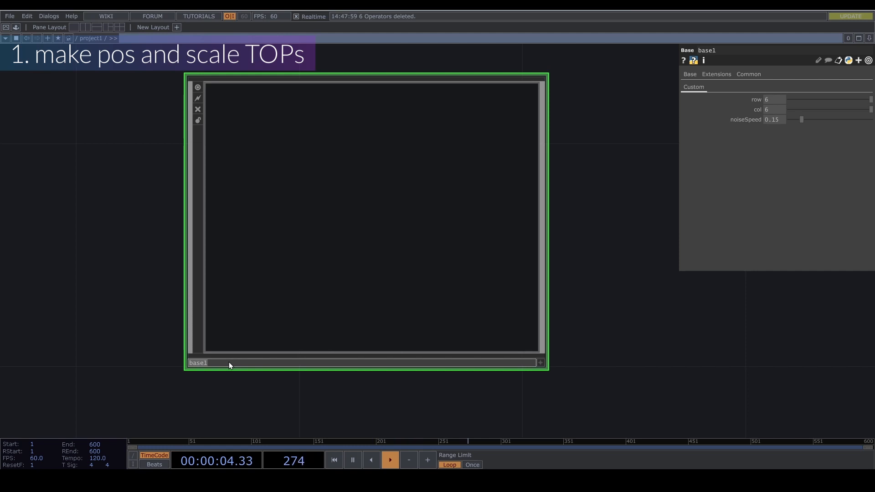
{"action": "type", "text": "el"}
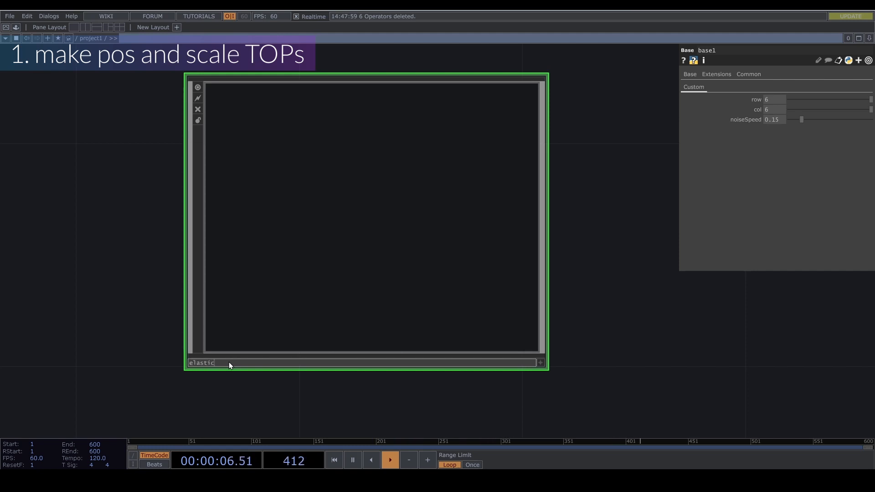
{"action": "type", "text": "astic_gr"}
{"action": "type", "text": "id"}
{"action": "key", "text": "Return"}
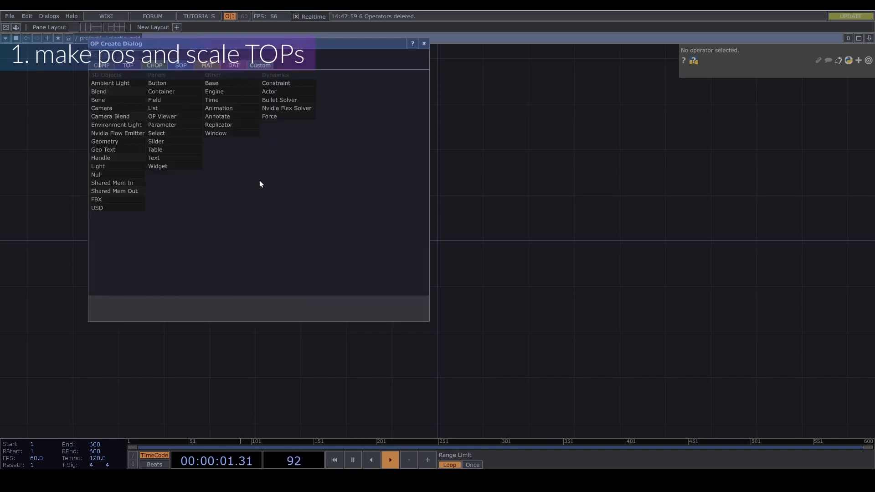
Add a Parameter CHOP inside elastic_grid to read the component's custom parameters
{"action": "left_click", "coordinate": [156, 65]}
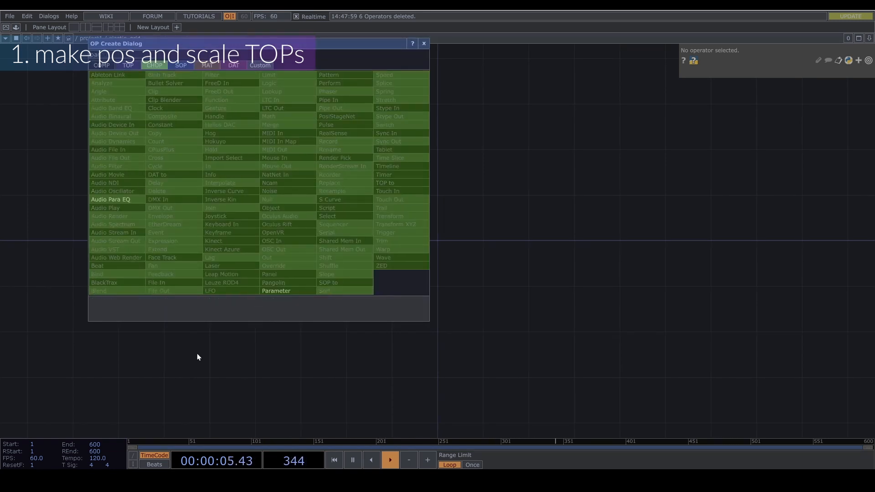
{"action": "left_click", "coordinate": [277, 210]}
{"action": "scroll", "coordinate": [426, 209], "scroll_direction": "down", "scroll_amount": 5}
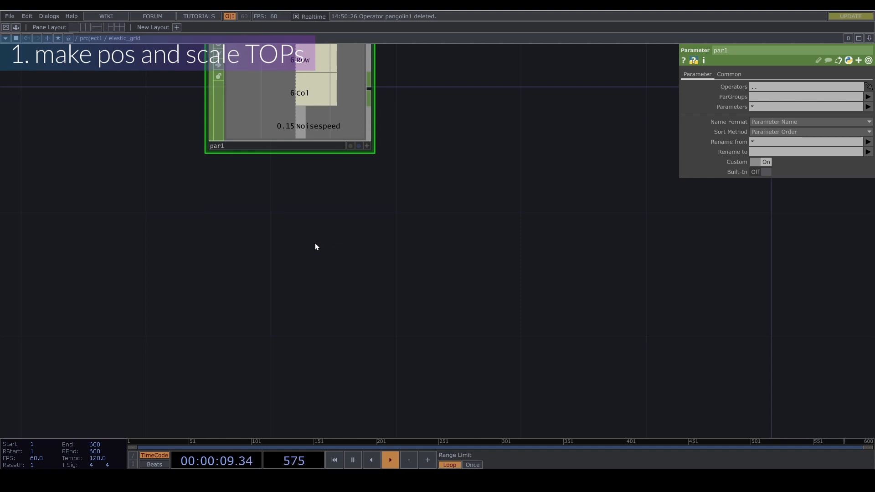
Add a Noise TOP below par1 and set its period to 2, harmonics to 1 and harmonic spread to 0.5
{"action": "key", "text": "Tab"}
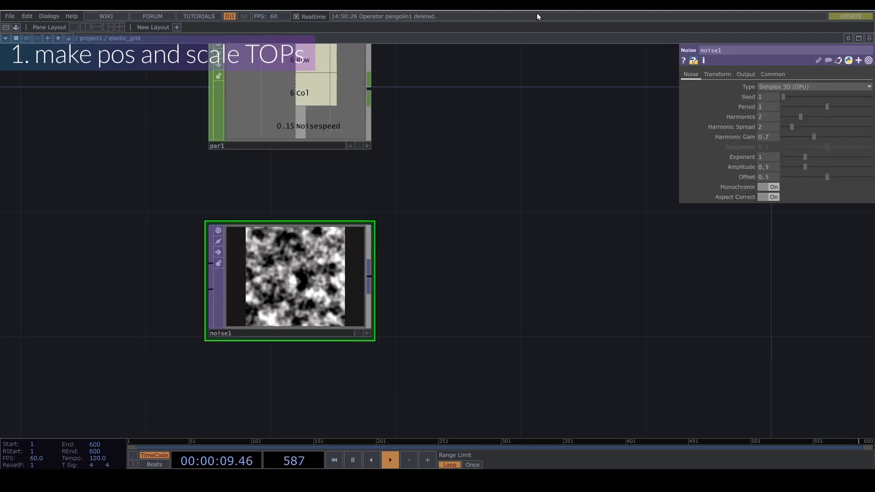
{"action": "left_click", "coordinate": [768, 106]}
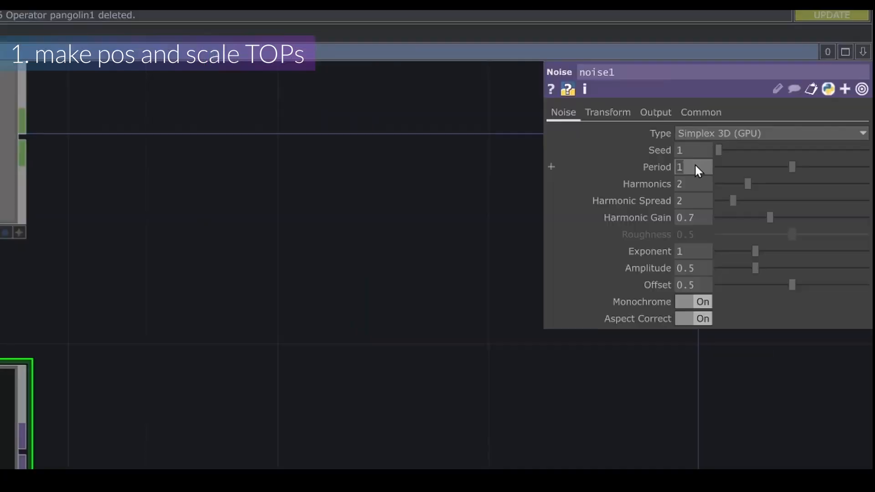
{"action": "type", "text": "2"}
{"action": "left_click", "coordinate": [769, 119]}
{"action": "type", "text": "2"}
{"action": "key", "text": "Return"}
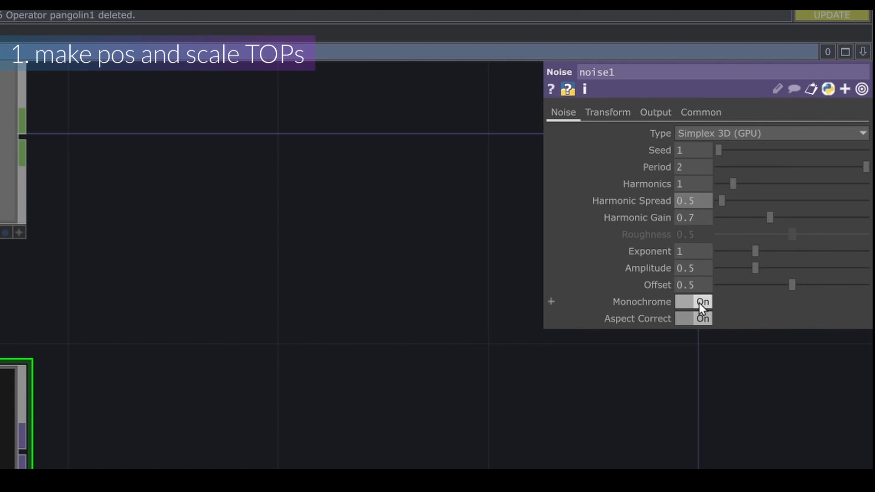
Set the Noise TOP's resolution width to 1 and drive its height with the Row channel of par1
{"action": "left_click", "coordinate": [703, 114]}
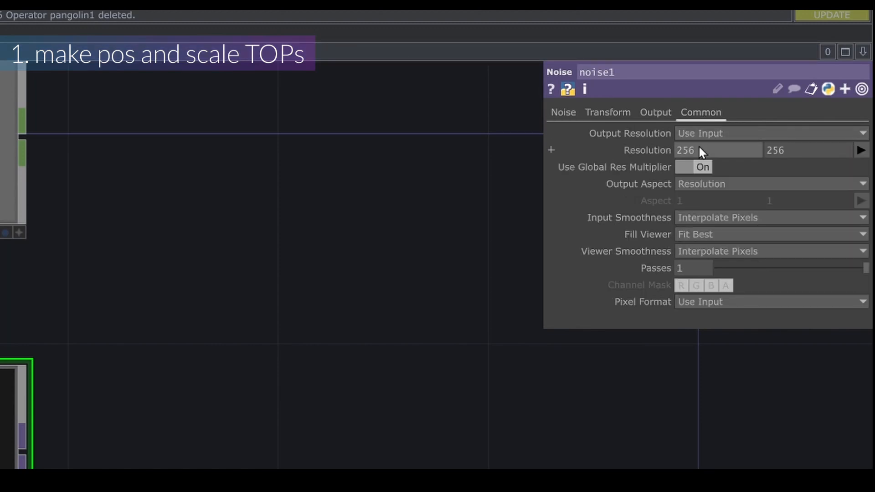
{"action": "type", "text": "1"}
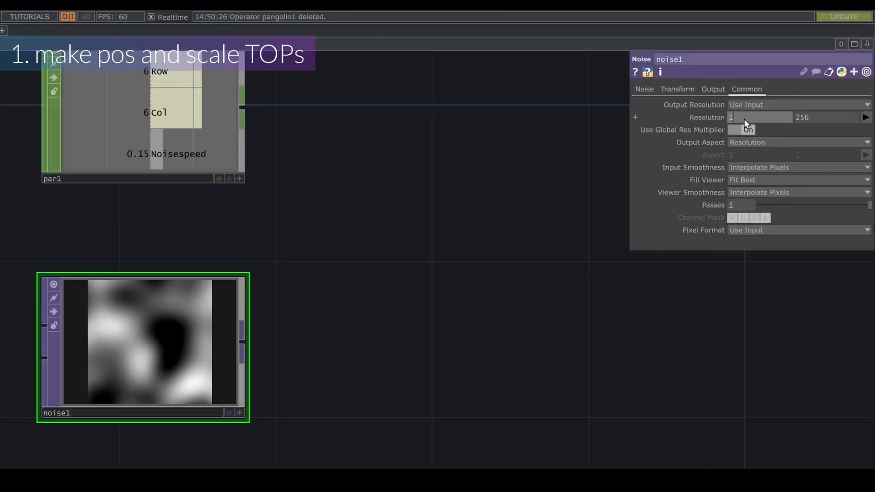
{"action": "key", "text": "Tab"}
{"action": "left_click", "coordinate": [239, 178]}
{"action": "left_click_drag", "start_coordinate": [165, 78], "coordinate": [830, 117]}
{"action": "left_click", "coordinate": [804, 128]}
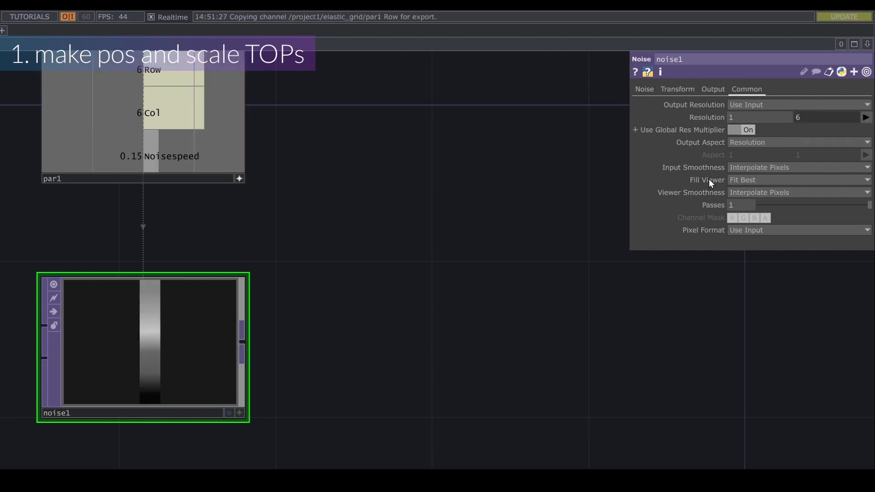
Set the Noise TOP's input and viewer smoothness to Nearest Pixel and its pixel format to 32-bit float (Mono)
{"action": "left_click", "coordinate": [692, 144]}
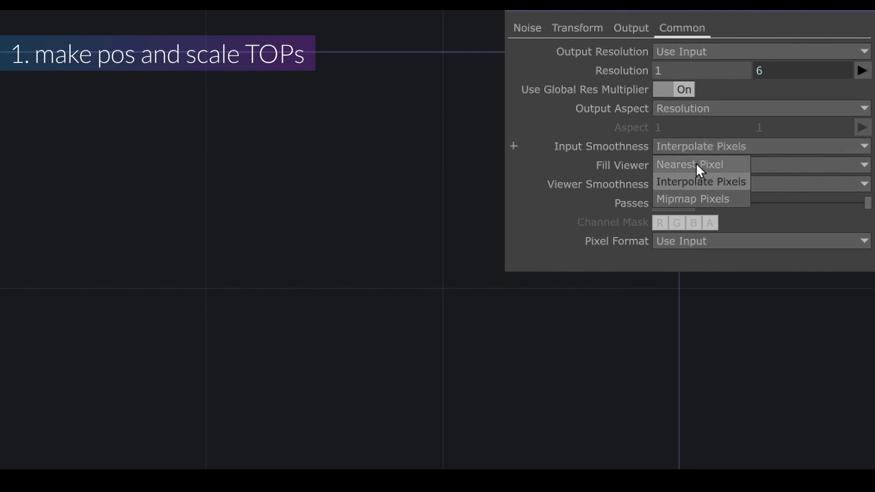
{"action": "left_click", "coordinate": [696, 163]}
{"action": "left_click", "coordinate": [701, 185]}
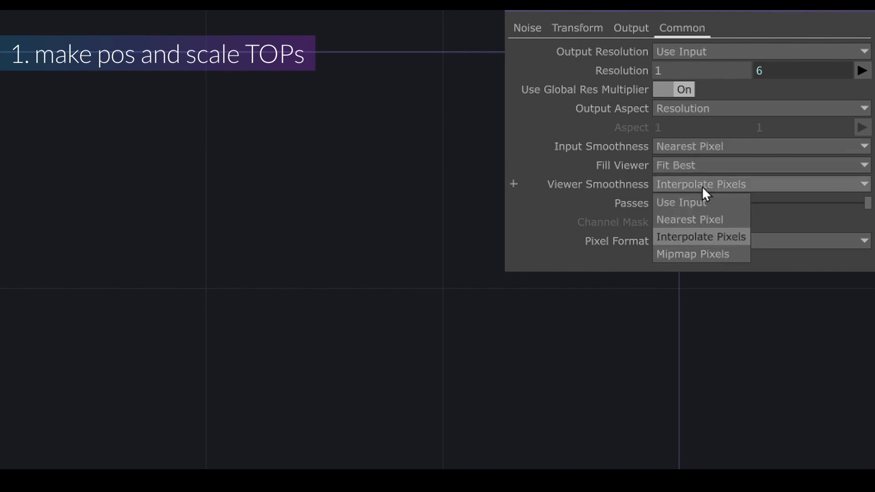
{"action": "left_click", "coordinate": [698, 220]}
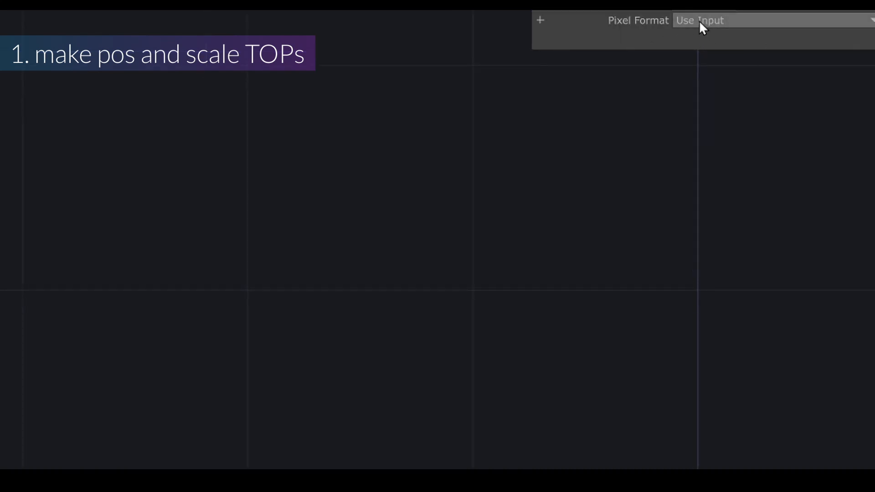
{"action": "left_click", "coordinate": [699, 20]}
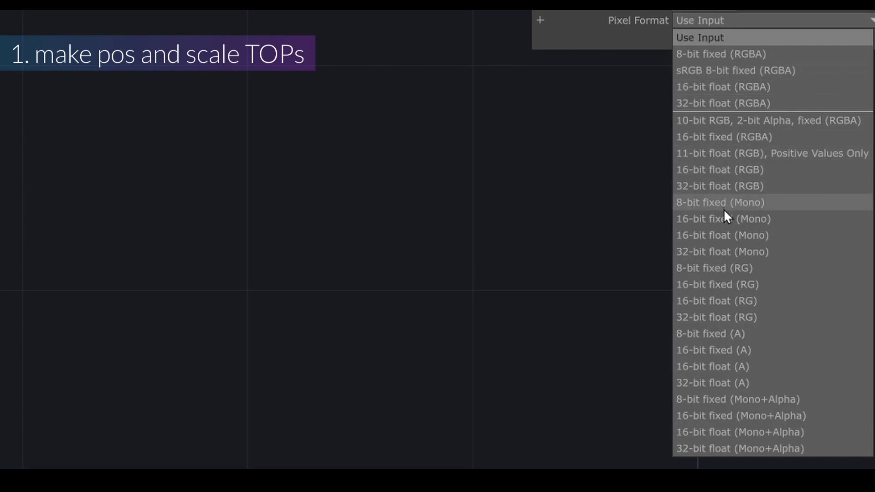
{"action": "left_click", "coordinate": [724, 252]}
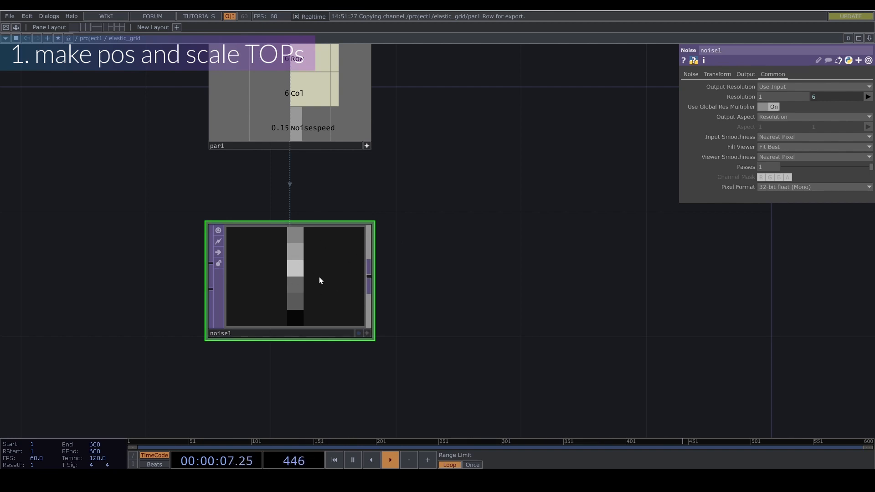
Add a Constant CHOP and set its chan1 value to the expression absTime.seconds
{"action": "left_click", "coordinate": [717, 74]}
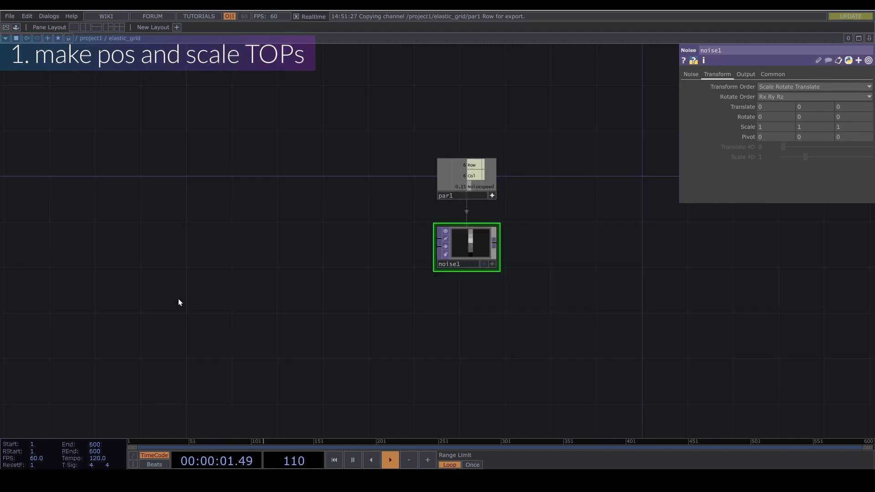
{"action": "key", "text": "Tab"}
{"action": "left_click", "coordinate": [66, 188]}
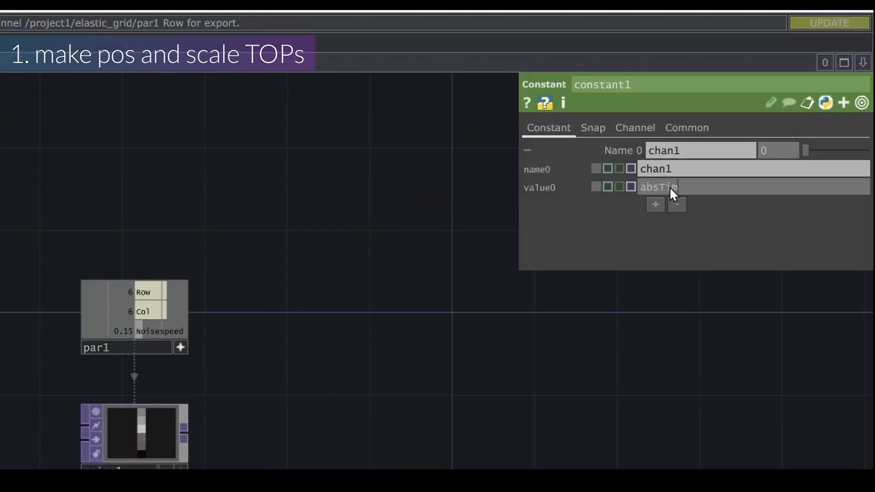
{"action": "type", "text": "e.seconds"}
Add a Math CHOP after constant1 and drive its Multiply value with the Noisespeed channel of par1
{"action": "key", "text": "Tab"}
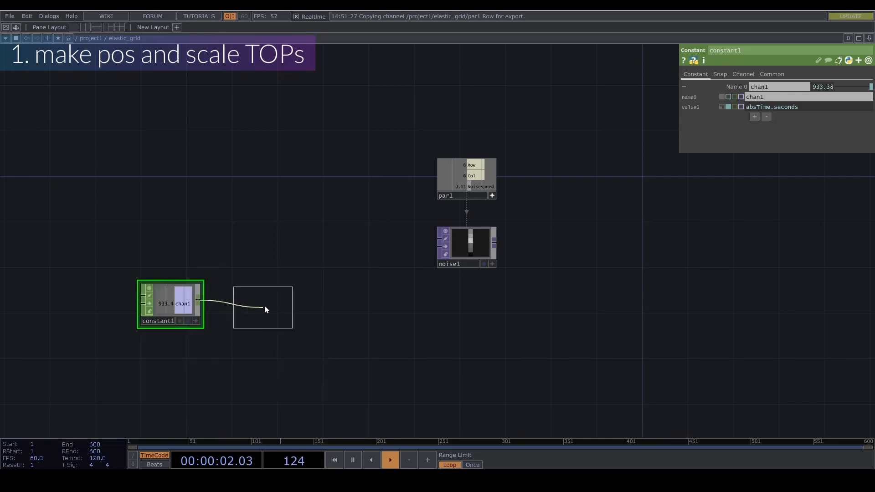
{"action": "left_click", "coordinate": [264, 305]}
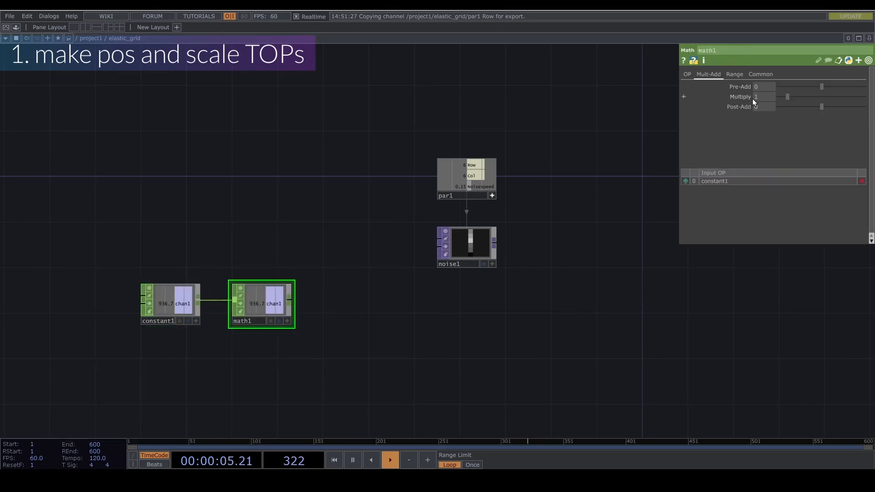
{"action": "scroll", "coordinate": [461, 167], "scroll_direction": "up", "scroll_amount": 5}
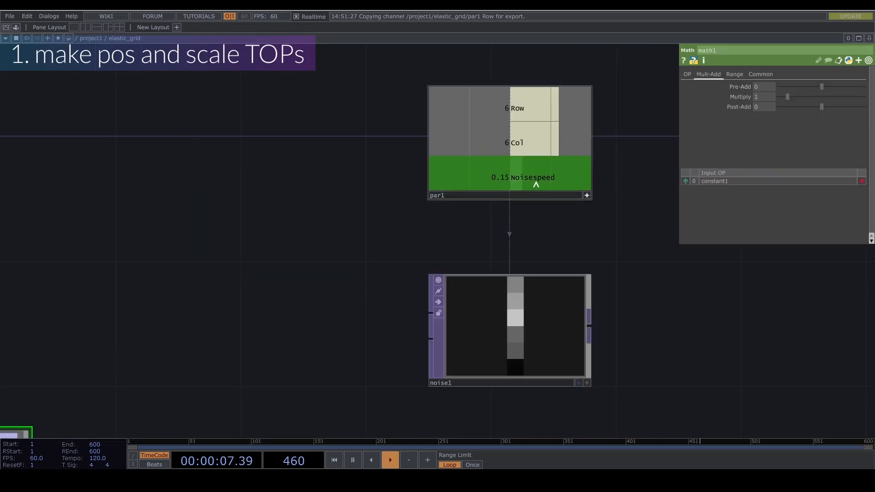
{"action": "left_click_drag", "start_coordinate": [520, 173], "coordinate": [767, 101]}
{"action": "left_click", "coordinate": [768, 104]}
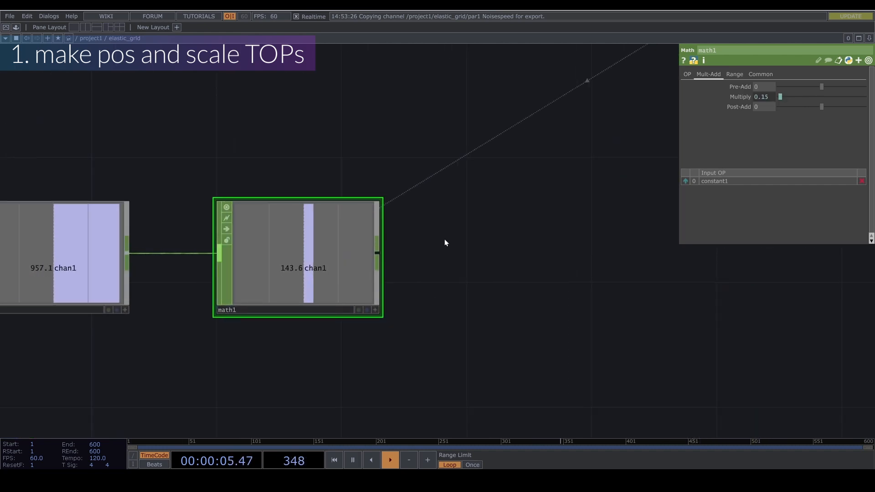
Add a Null CHOP after math1 and use its chan1 channel to drive the third Translate value of noise1
{"action": "right_click", "coordinate": [379, 254]}
{"action": "left_click", "coordinate": [391, 259]}
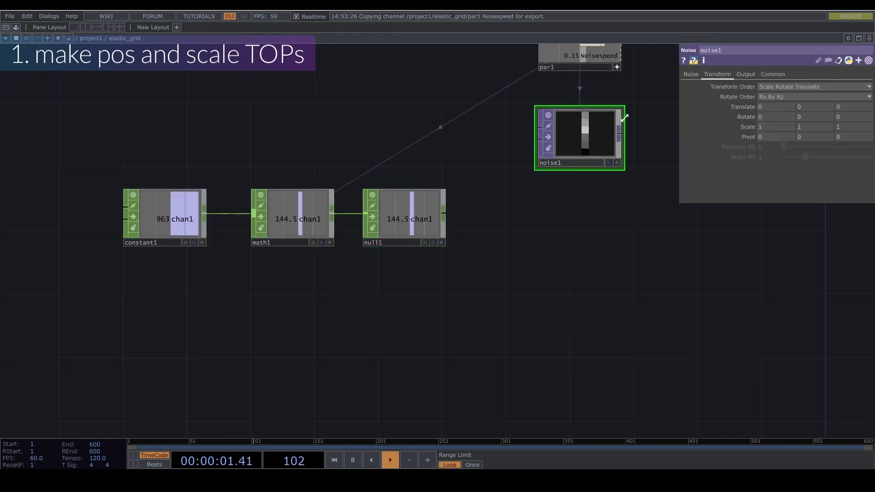
{"action": "left_click", "coordinate": [441, 242]}
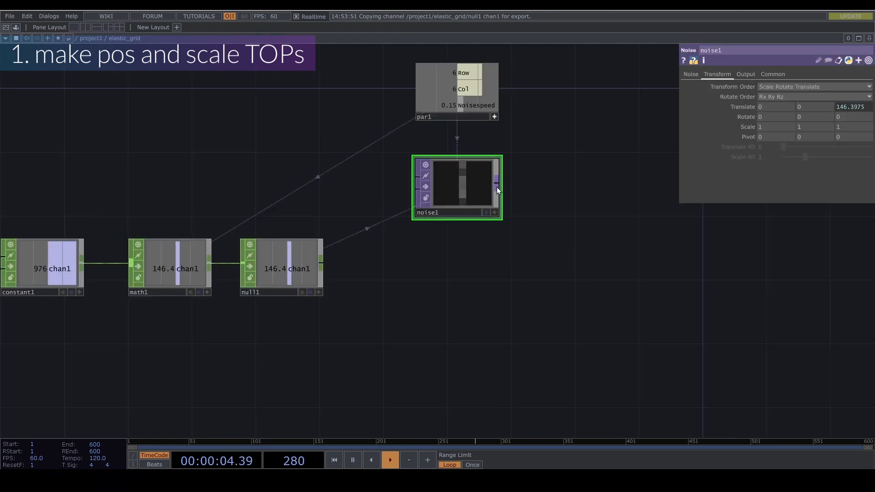
Add a Math TOP after noise1 and set its Channel Post OP to Positive
{"action": "scroll", "coordinate": [497, 189], "scroll_direction": "up", "scroll_amount": 4}
{"action": "right_click", "coordinate": [499, 178]}
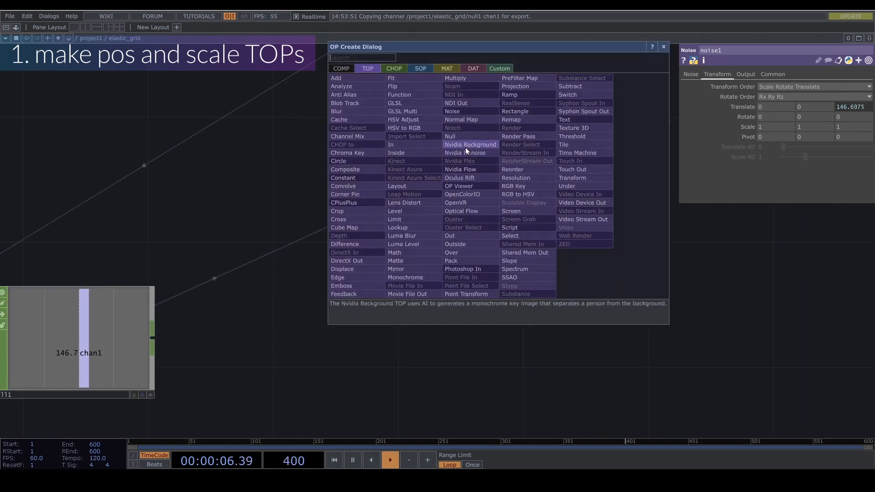
{"action": "type", "text": "m"}
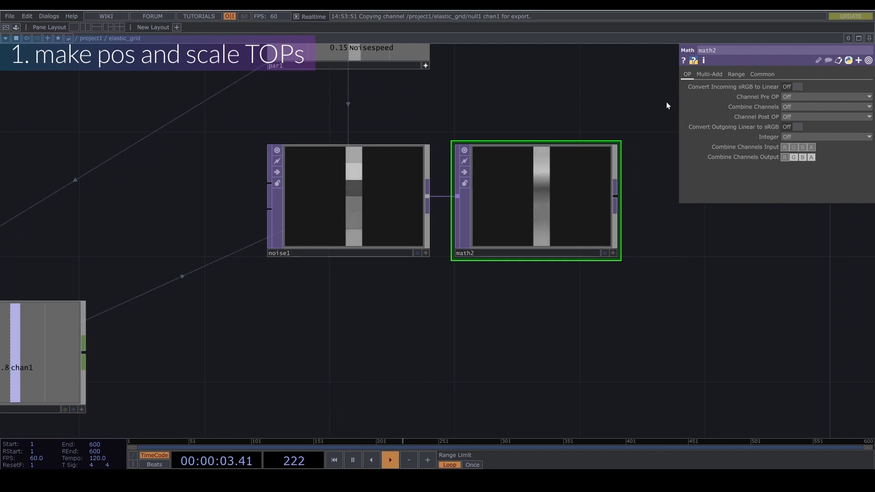
{"action": "left_click", "coordinate": [804, 107]}
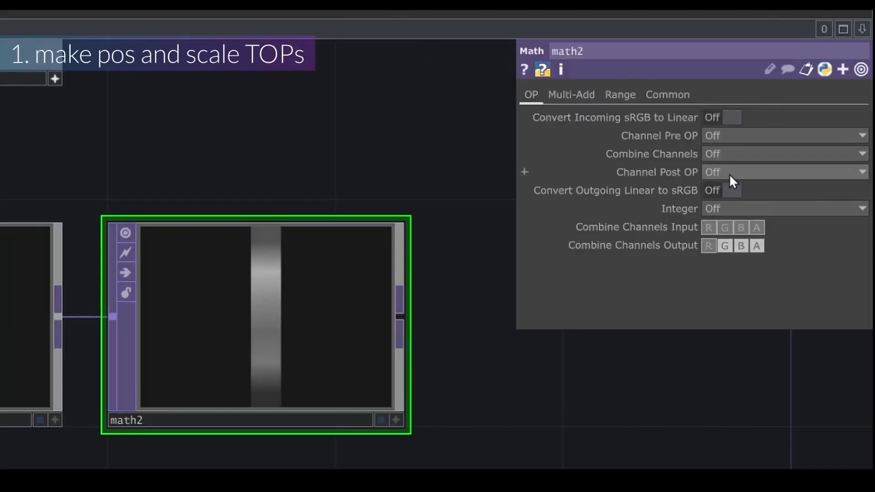
{"action": "left_click", "coordinate": [728, 173]}
{"action": "left_click", "coordinate": [727, 223]}
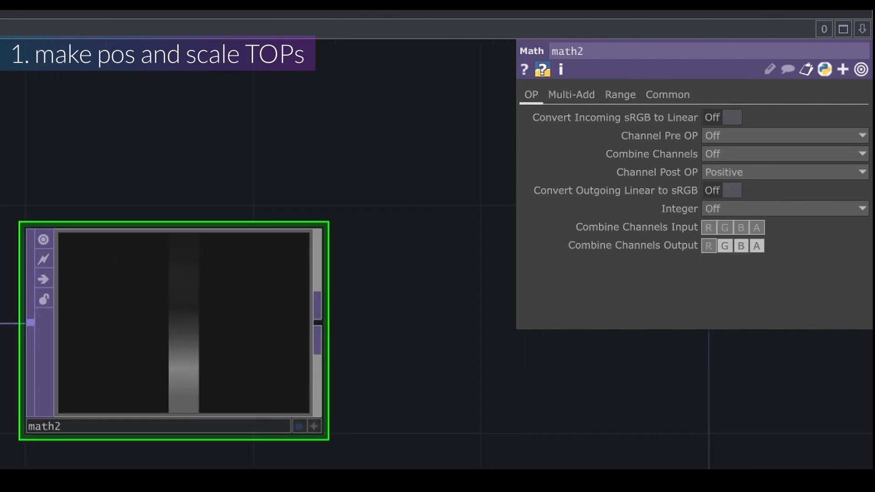
Set the input smoothness and viewer smoothness of math2 to Nearest Pixel
{"action": "left_click", "coordinate": [667, 94]}
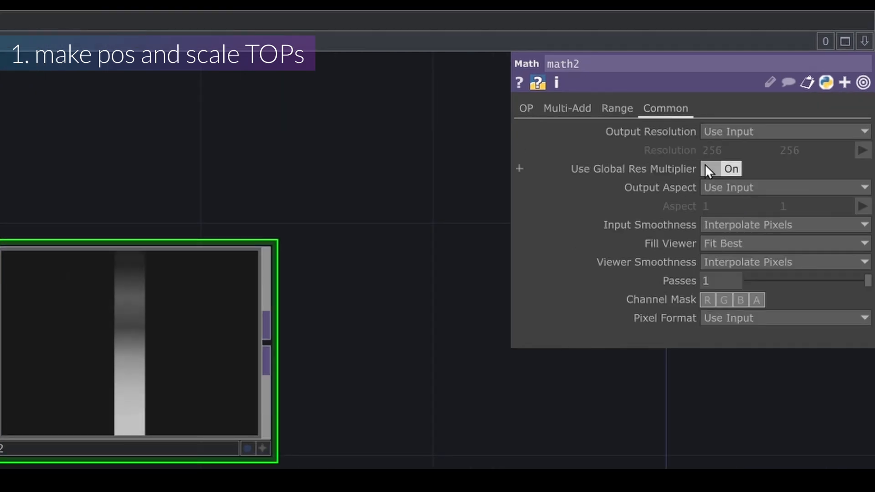
{"action": "left_click", "coordinate": [752, 225]}
{"action": "left_click", "coordinate": [747, 240]}
{"action": "left_click", "coordinate": [741, 264]}
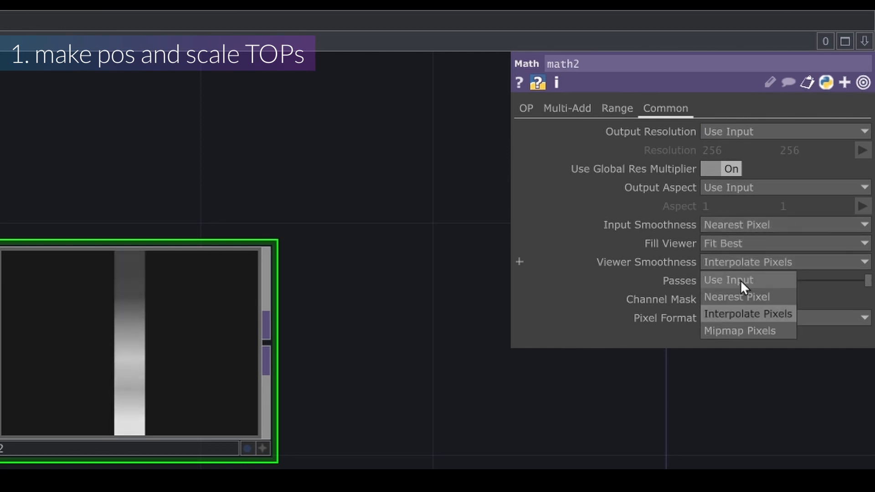
{"action": "left_click", "coordinate": [743, 297]}
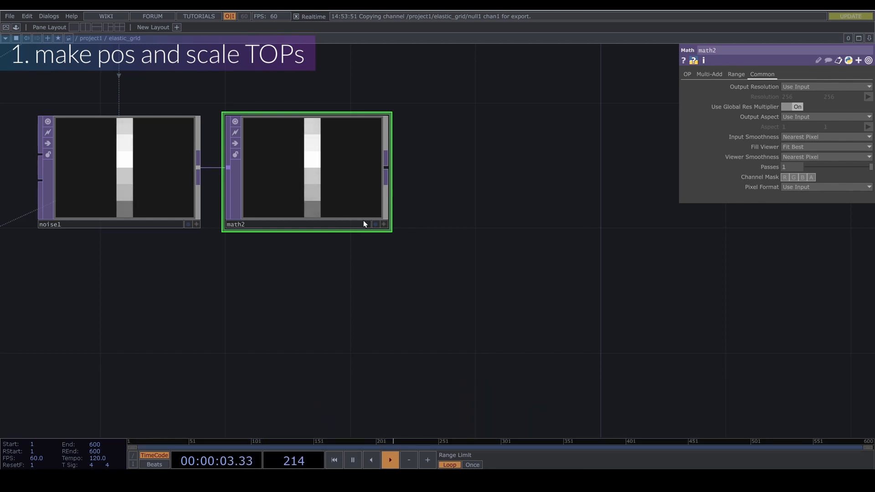
Add an Analyze TOP fed by math2, placed below and beyond it, and set its operation to Sum
{"action": "right_click", "coordinate": [389, 170]}
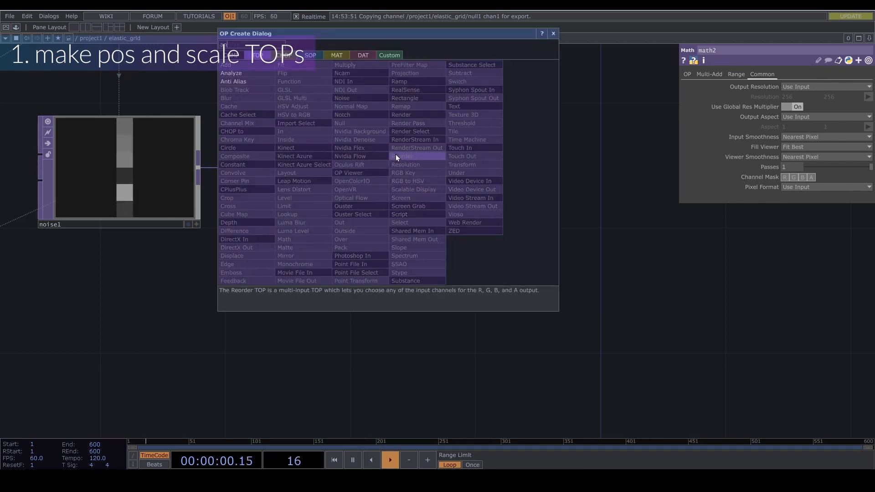
{"action": "left_click", "coordinate": [262, 74]}
{"action": "left_click", "coordinate": [551, 297]}
{"action": "left_click", "coordinate": [771, 88]}
{"action": "left_click", "coordinate": [786, 151]}
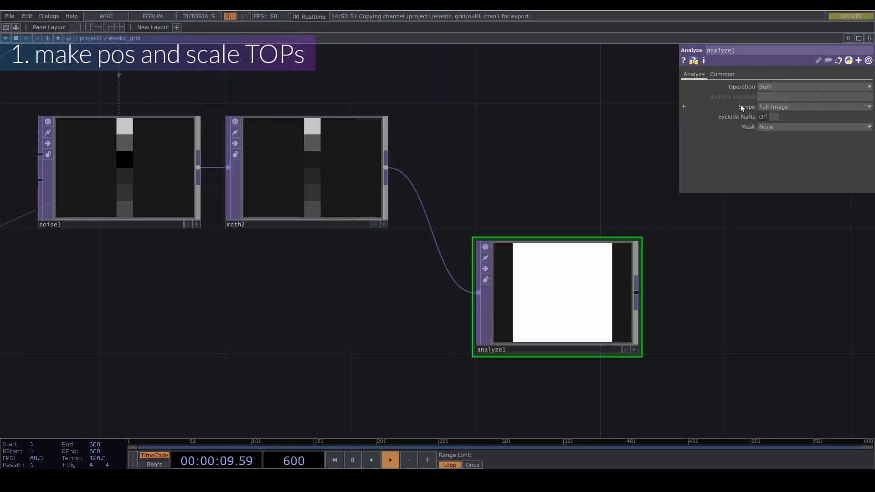
Adjust the scope of analyze1 and exclude the alpha channel from its channel mask
{"action": "left_click", "coordinate": [769, 107]}
{"action": "left_click", "coordinate": [773, 136]}
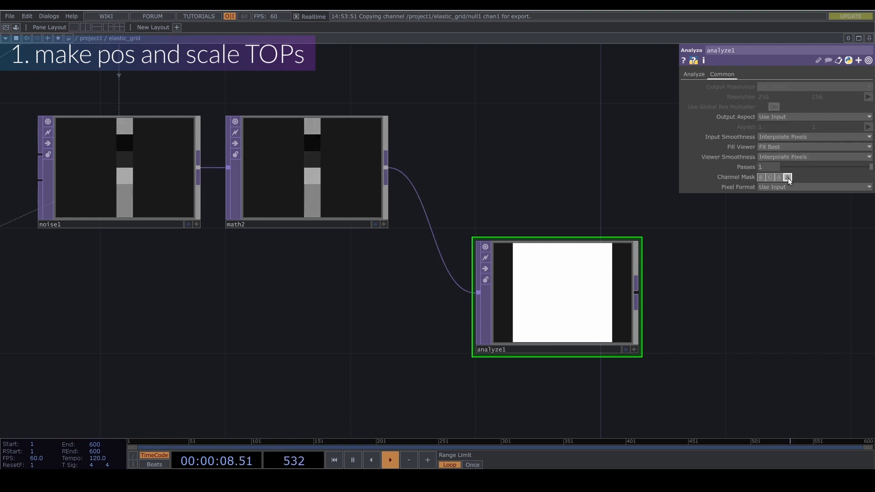
{"action": "left_click", "coordinate": [788, 177]}
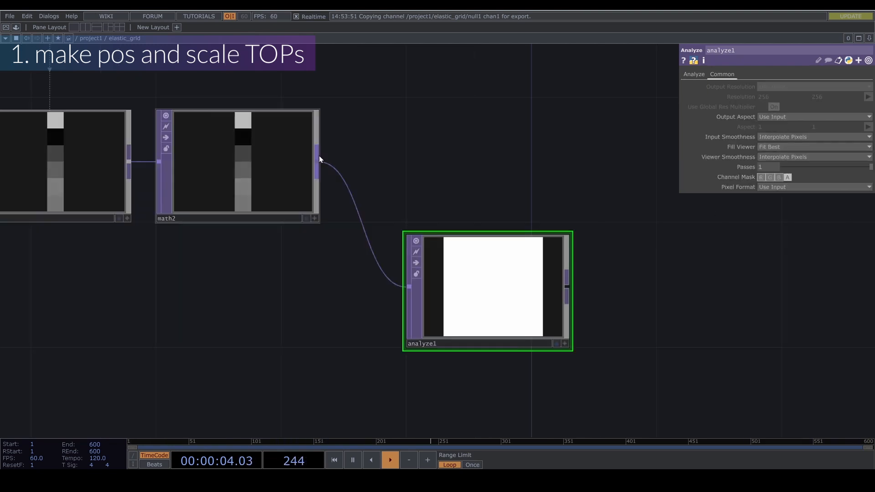
Add a Composite TOP fed by math2, set its operation to Divide and connect analyze1 as its second input
{"action": "left_click", "coordinate": [319, 158]}
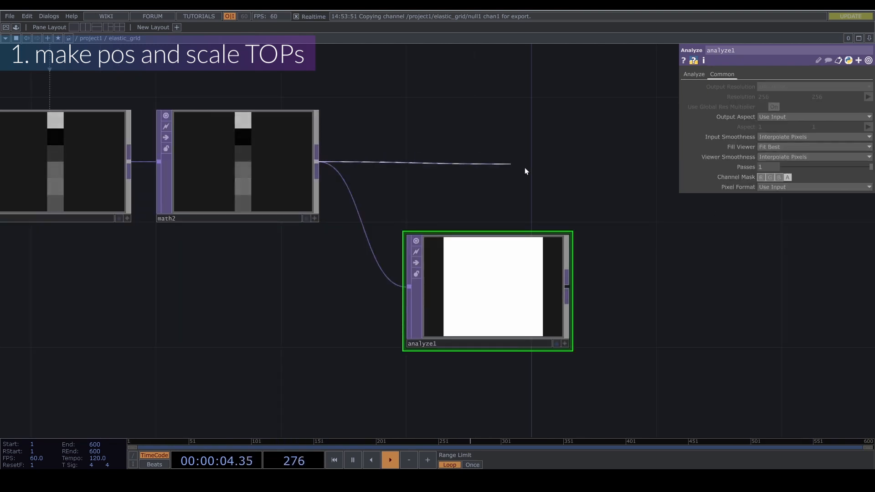
{"action": "left_click", "coordinate": [594, 183]}
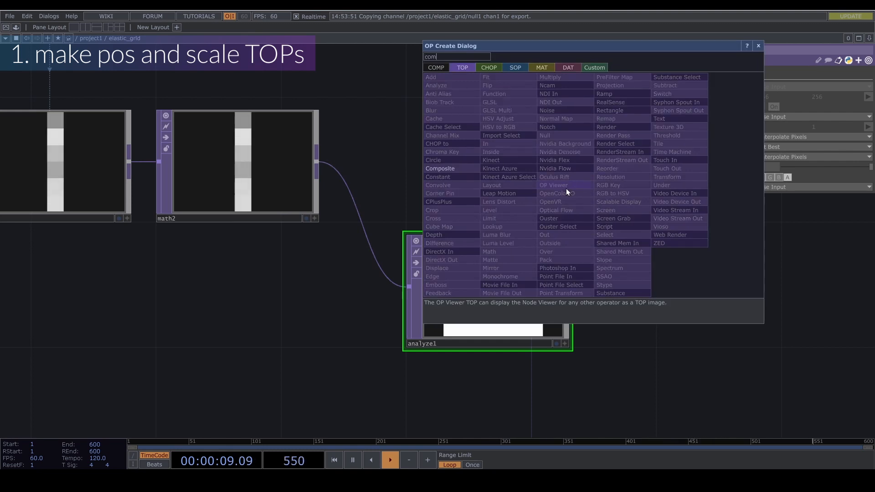
{"action": "left_click", "coordinate": [478, 171]}
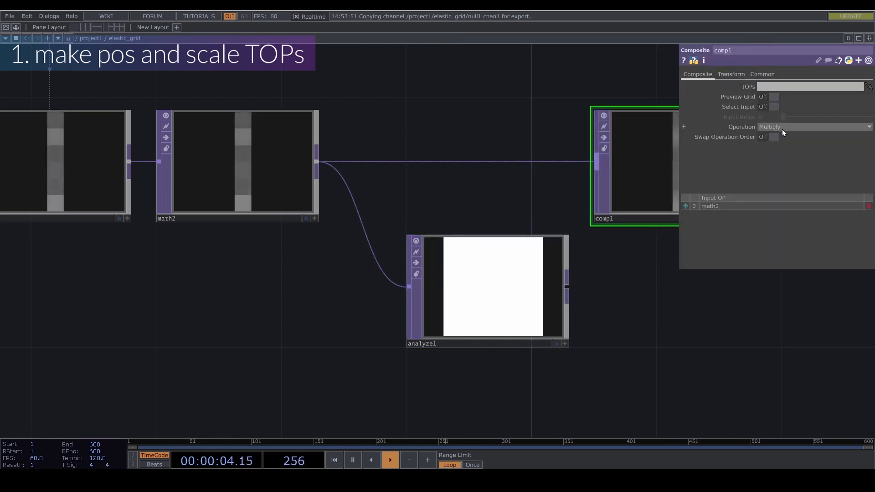
{"action": "left_click", "coordinate": [782, 129]}
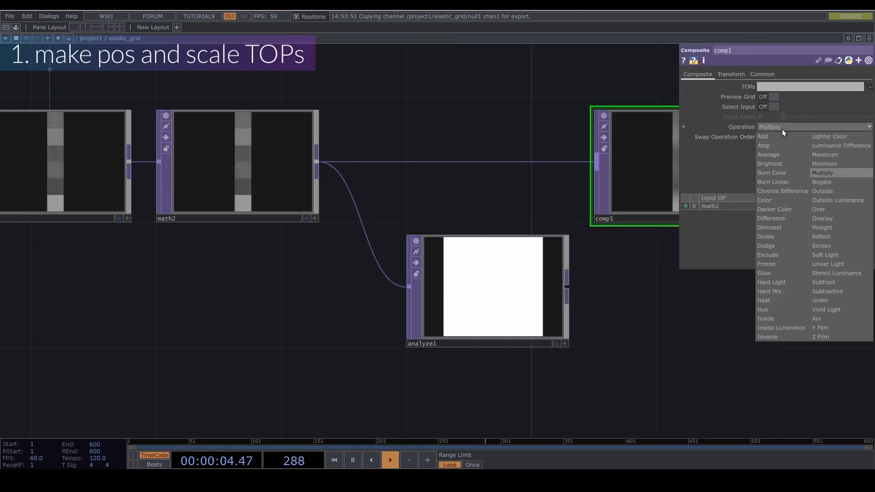
{"action": "left_click", "coordinate": [776, 238]}
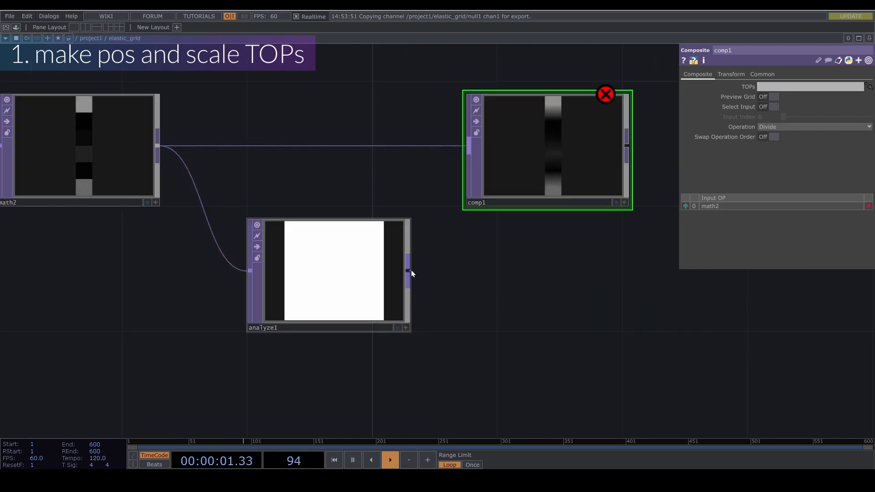
{"action": "left_click_drag", "start_coordinate": [409, 270], "coordinate": [475, 155]}
Set the input smoothness and viewer smoothness of comp1 to Nearest Pixel
{"action": "left_click", "coordinate": [731, 73]}
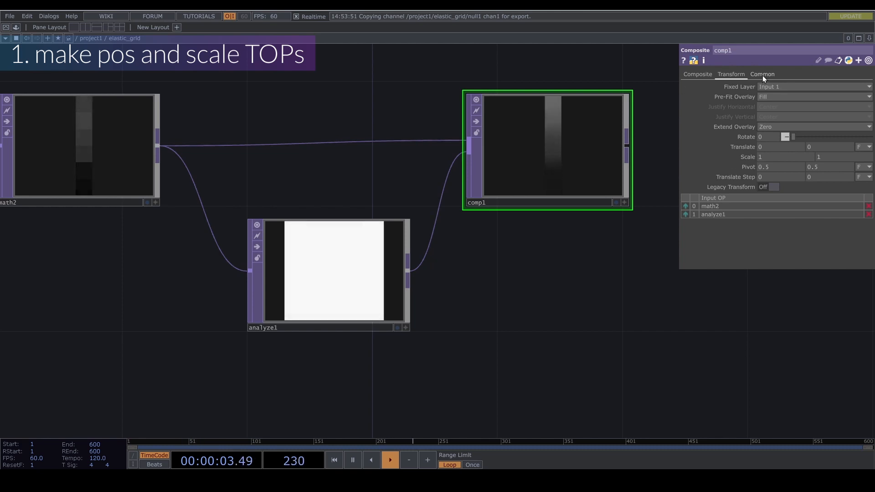
{"action": "left_click", "coordinate": [762, 74]}
{"action": "left_click", "coordinate": [789, 157]}
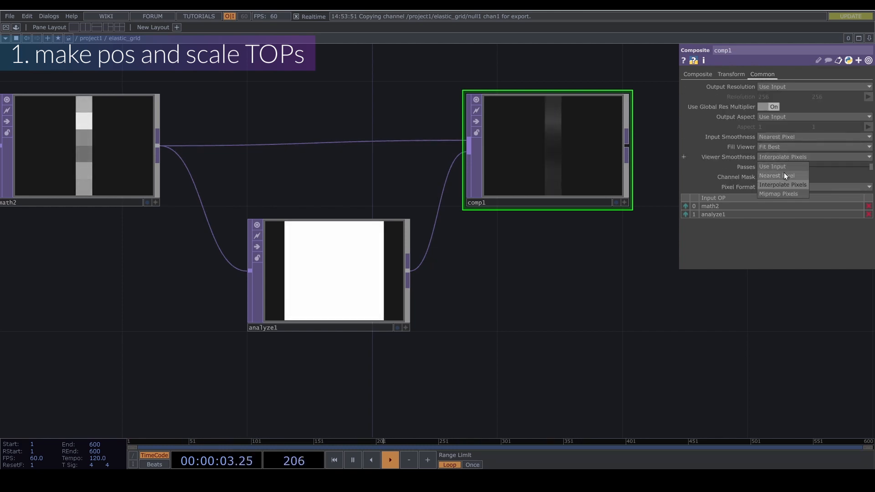
{"action": "left_click", "coordinate": [785, 175]}
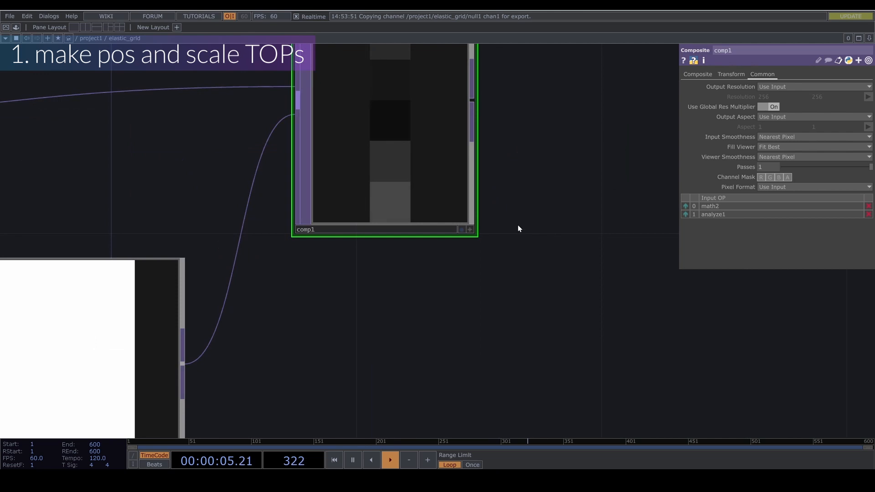
Display pixel values in the comp1 viewer and examine each pixel of the column from top to bottom
{"action": "left_click_drag", "start_coordinate": [518, 228], "coordinate": [503, 291]}
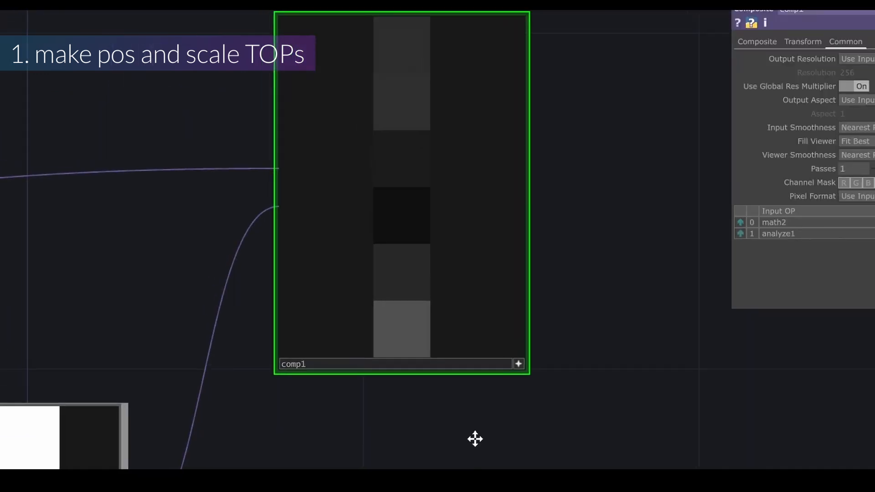
{"action": "left_click_drag", "start_coordinate": [474, 438], "coordinate": [549, 472]}
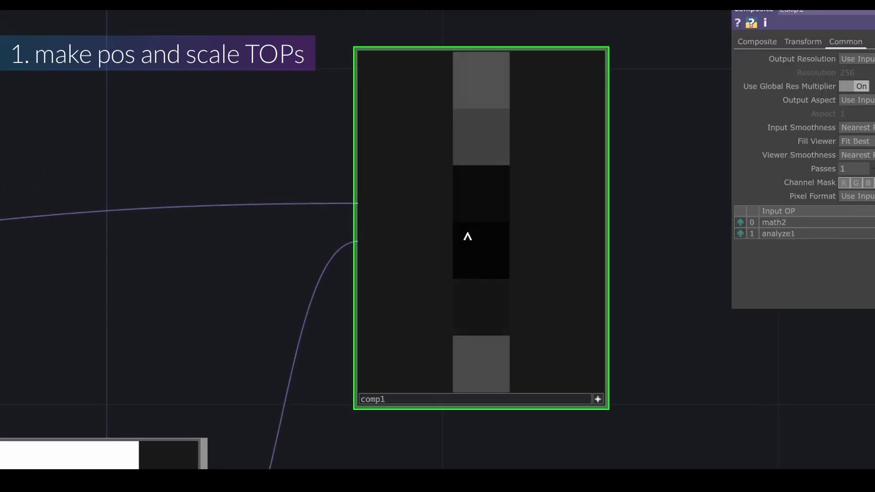
{"action": "right_click", "coordinate": [468, 236]}
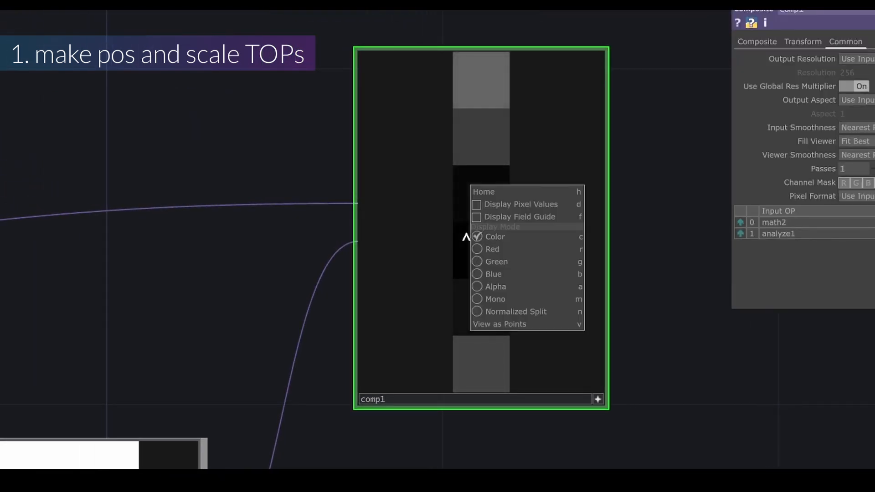
{"action": "left_click", "coordinate": [478, 205]}
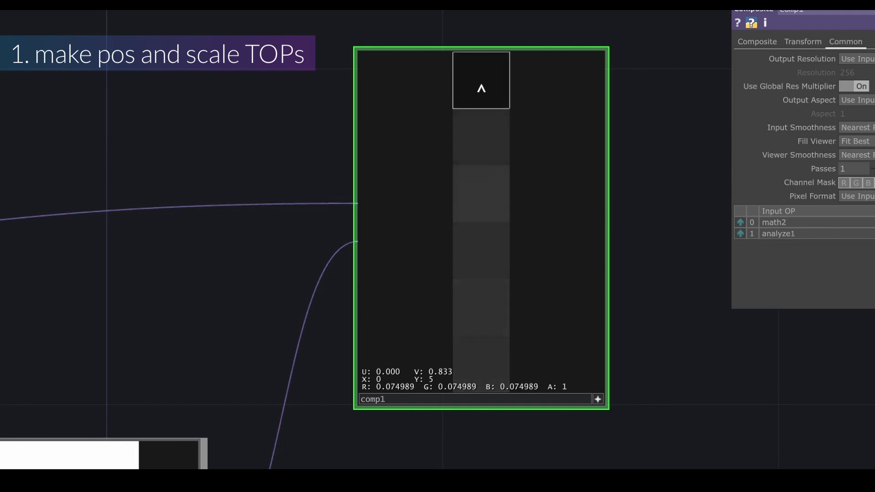
{"action": "left_click_drag", "start_coordinate": [488, 95], "coordinate": [491, 358]}
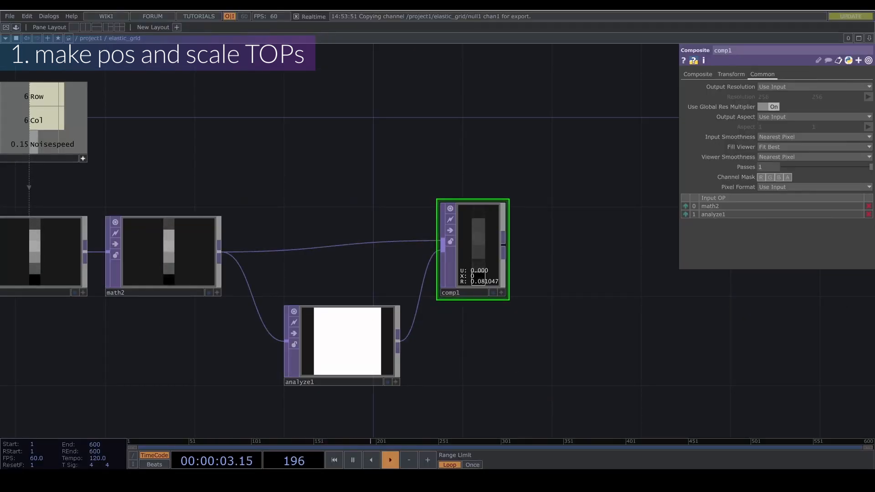
Add a Fit TOP after comp1 and set its Fit mode to Fill
{"action": "scroll", "coordinate": [510, 261], "scroll_direction": "down", "scroll_amount": 2}
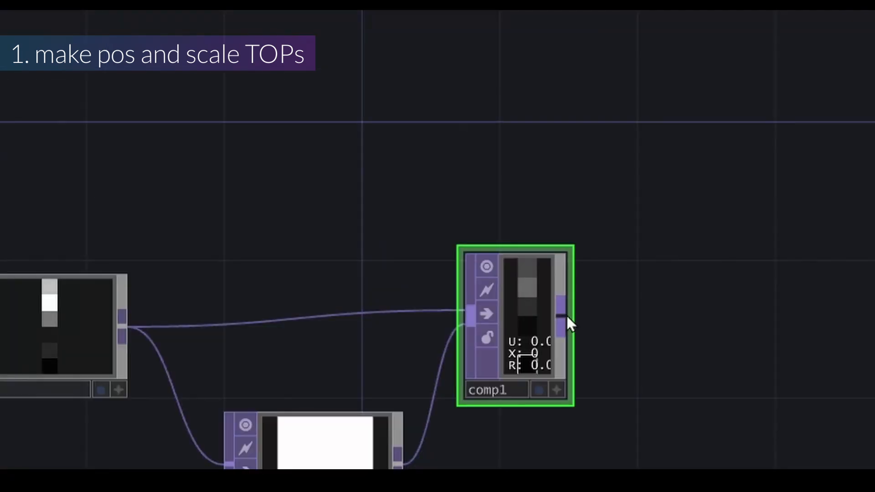
{"action": "right_click", "coordinate": [566, 315]}
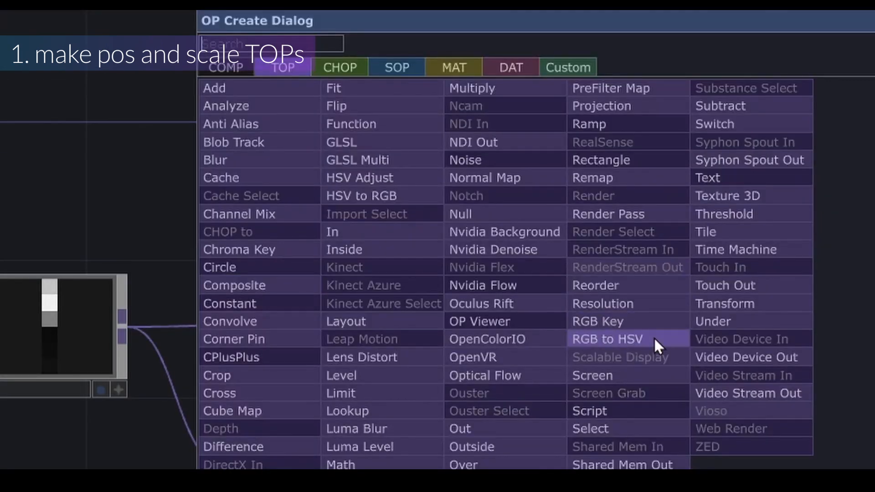
{"action": "type", "text": "fi"}
{"action": "key", "text": "Return"}
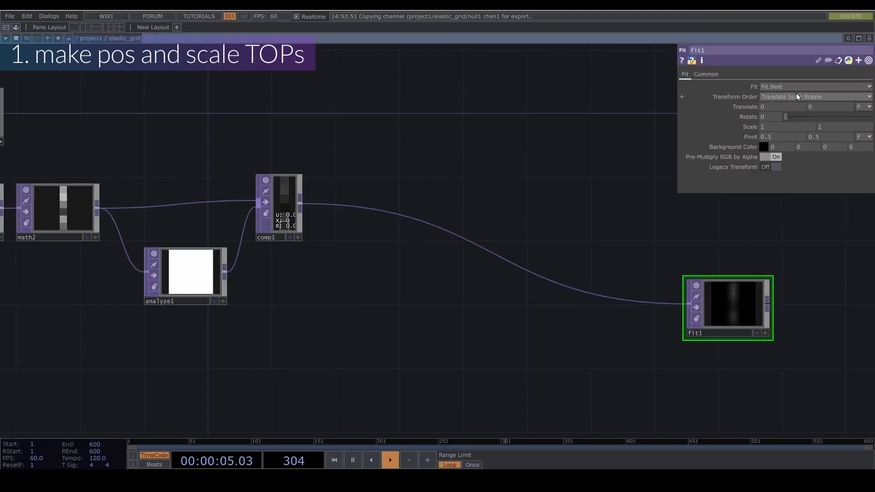
{"action": "left_click", "coordinate": [786, 86]}
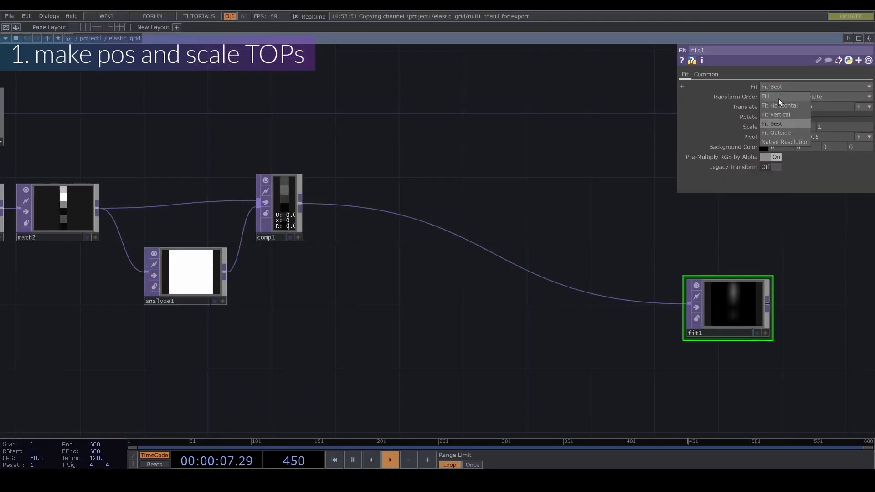
{"action": "left_click", "coordinate": [778, 99]}
Reference par1's Col and Row channels for fit1's resolution width and height, and set its input and viewer smoothness to Nearest Pixel
{"action": "left_click", "coordinate": [713, 76]}
{"action": "left_click_drag", "start_coordinate": [474, 160], "coordinate": [582, 242]}
{"action": "scroll", "coordinate": [582, 241], "scroll_direction": "down", "scroll_amount": 3}
{"action": "scroll", "coordinate": [410, 242], "scroll_direction": "up", "scroll_amount": 4}
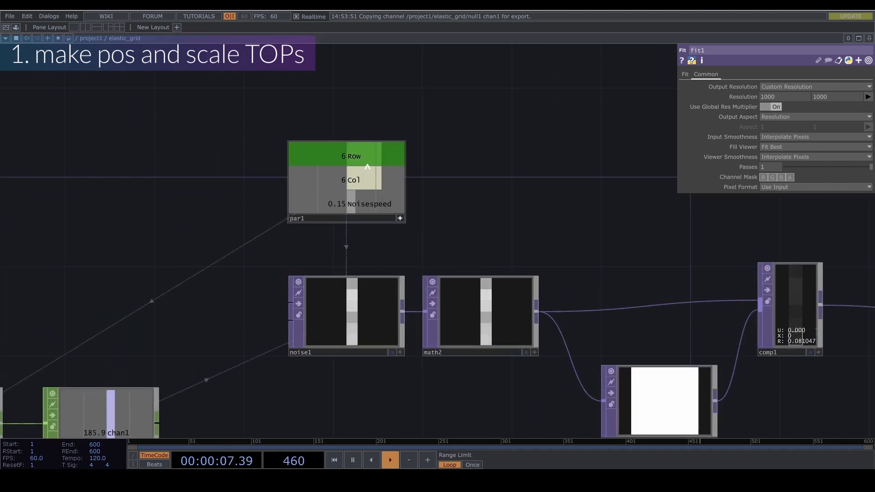
{"action": "left_click_drag", "start_coordinate": [364, 180], "coordinate": [774, 97]}
{"action": "left_click", "coordinate": [766, 100]}
{"action": "left_click_drag", "start_coordinate": [355, 160], "coordinate": [828, 97]}
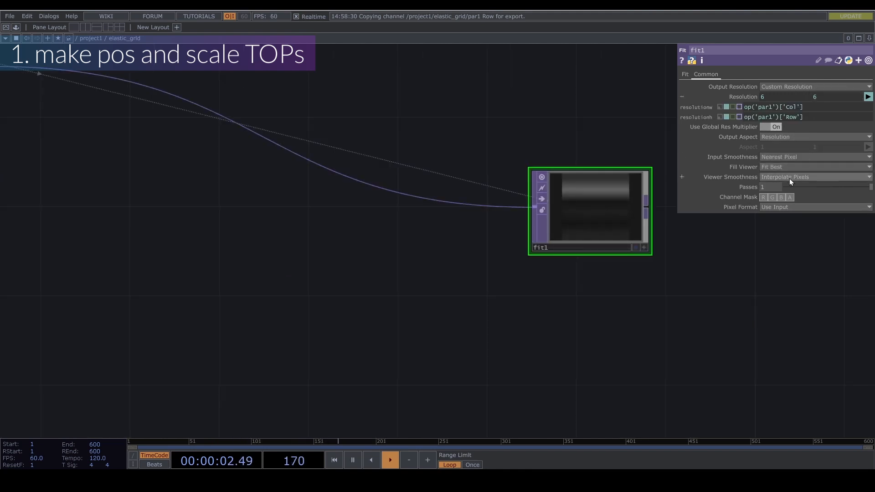
{"action": "left_click", "coordinate": [789, 179]}
{"action": "left_click", "coordinate": [788, 187]}
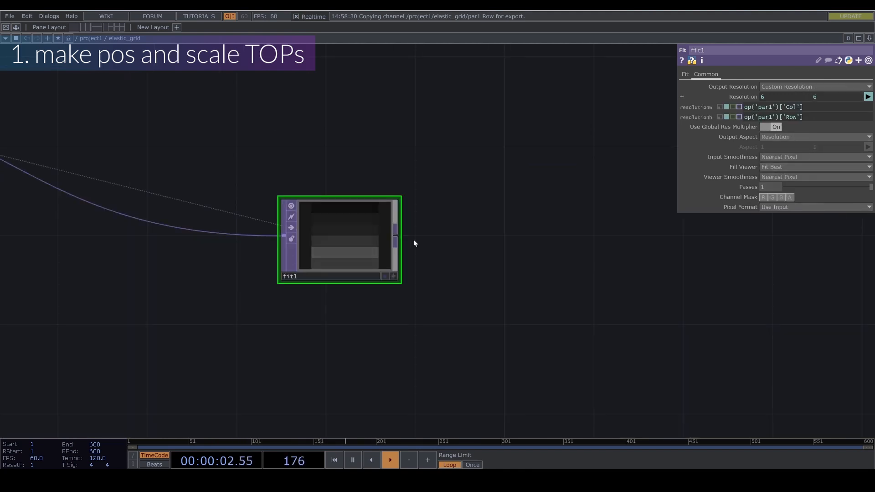
Add a Null TOP after fit1 and set its viewer smoothness to Nearest Pixel
{"action": "right_click", "coordinate": [397, 234]}
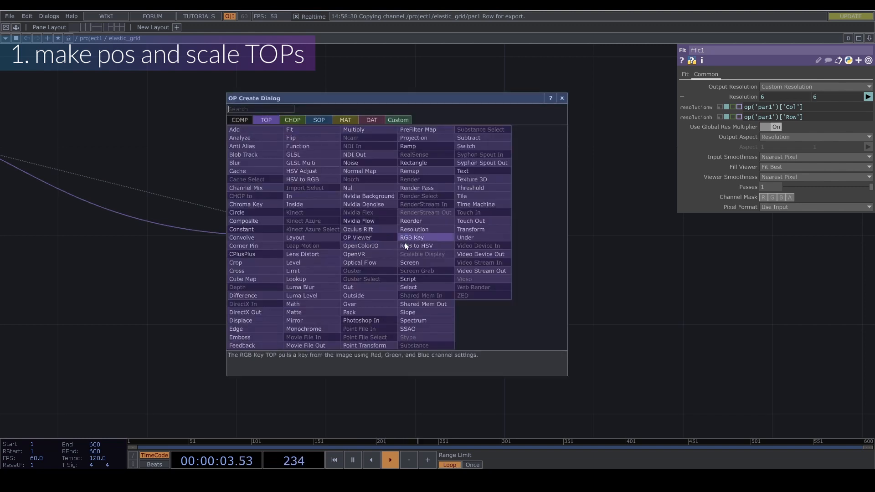
{"action": "left_click", "coordinate": [365, 191]}
{"action": "left_click", "coordinate": [611, 238]}
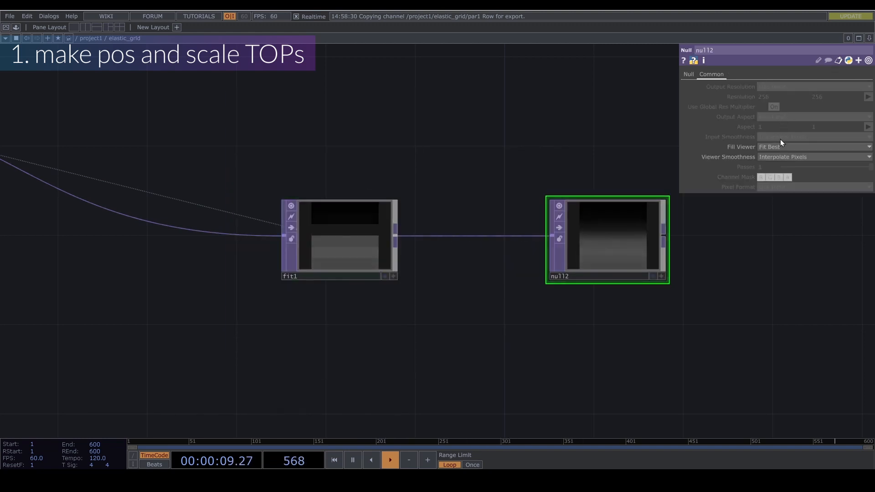
{"action": "left_click", "coordinate": [780, 157]}
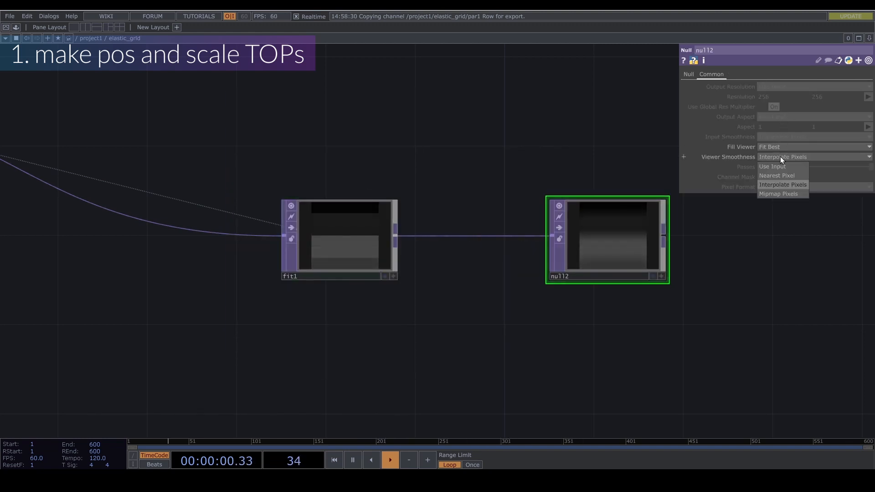
{"action": "left_click", "coordinate": [776, 176]}
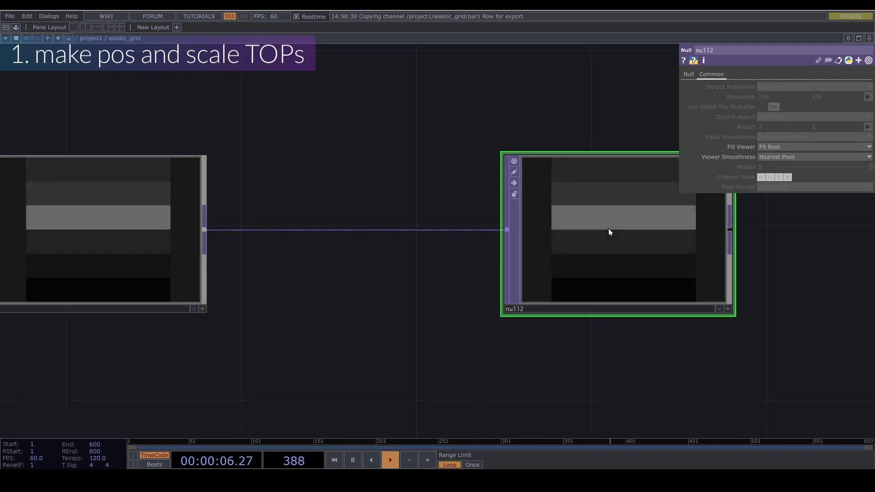
Branch a Flip TOP off comp1 that turns the pixel column into a horizontal row, with viewer smoothness set to Nearest Pixel
{"action": "scroll", "coordinate": [611, 219], "scroll_direction": "down", "scroll_amount": 5}
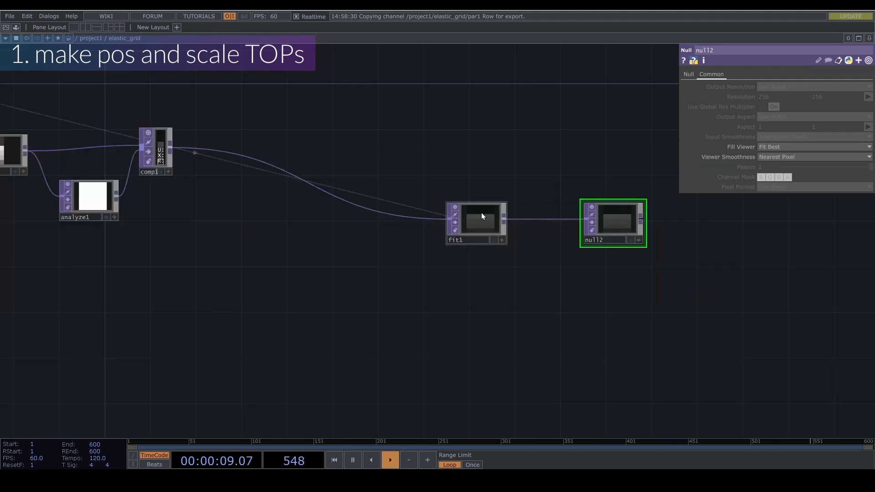
{"action": "left_click_drag", "start_coordinate": [371, 155], "coordinate": [444, 185]}
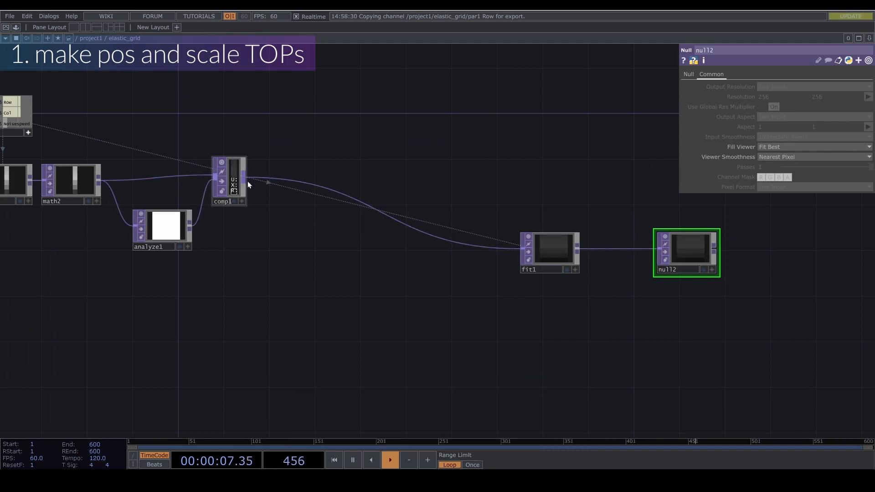
{"action": "key", "text": "Tab"}
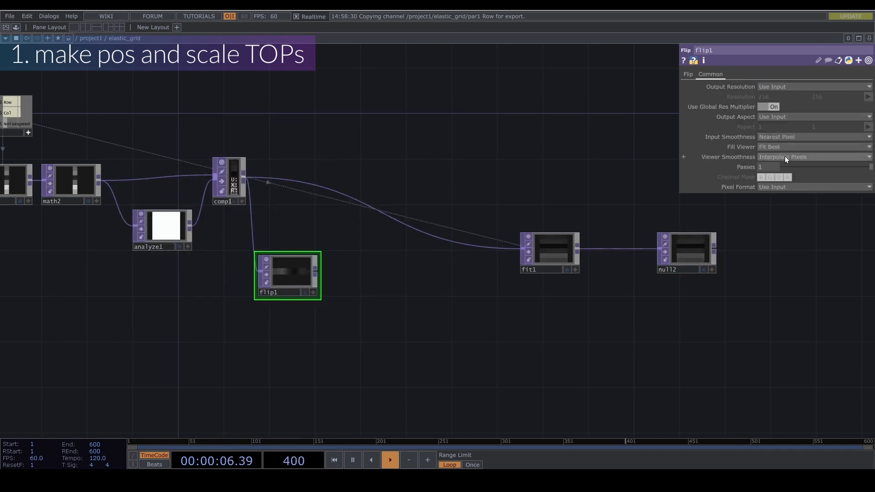
{"action": "left_click", "coordinate": [785, 156]}
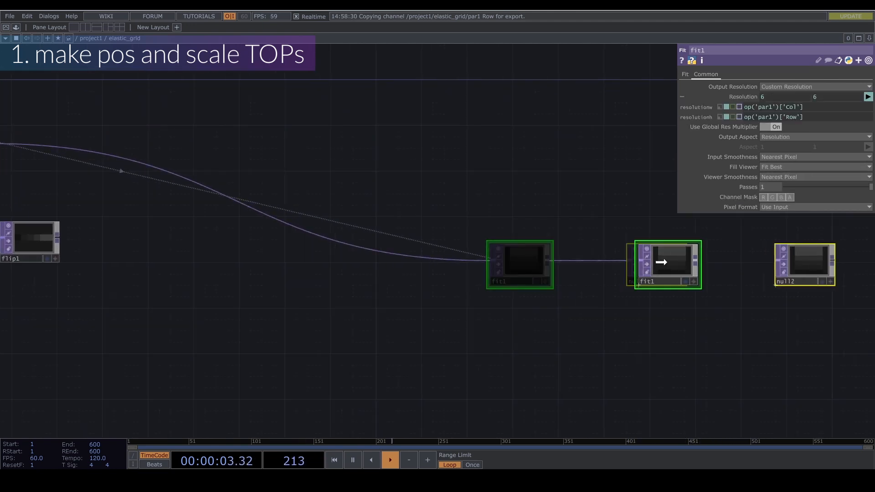
Move fit1 and null2 farther away to make room, and add a Fit TOP fed by flip1
{"action": "left_click_drag", "start_coordinate": [384, 281], "coordinate": [393, 281]}
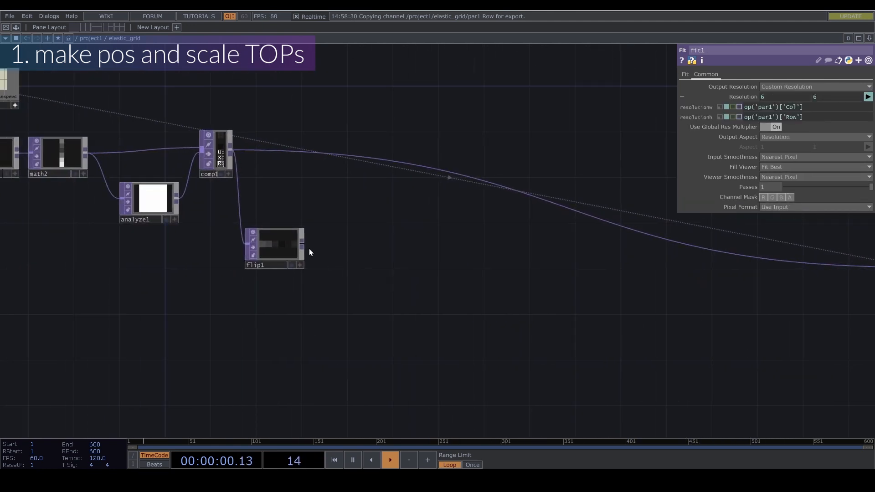
{"action": "key", "text": "Tab"}
{"action": "type", "text": "f"}
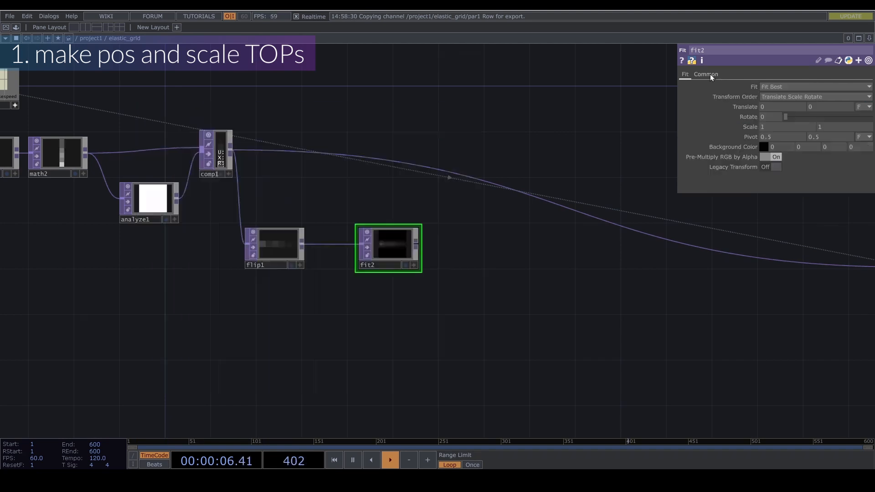
Link both the width and height of fit2's resolution to par1's Row channel as CHOP references
{"action": "left_click", "coordinate": [706, 73]}
{"action": "left_click_drag", "start_coordinate": [460, 126], "coordinate": [647, 197]}
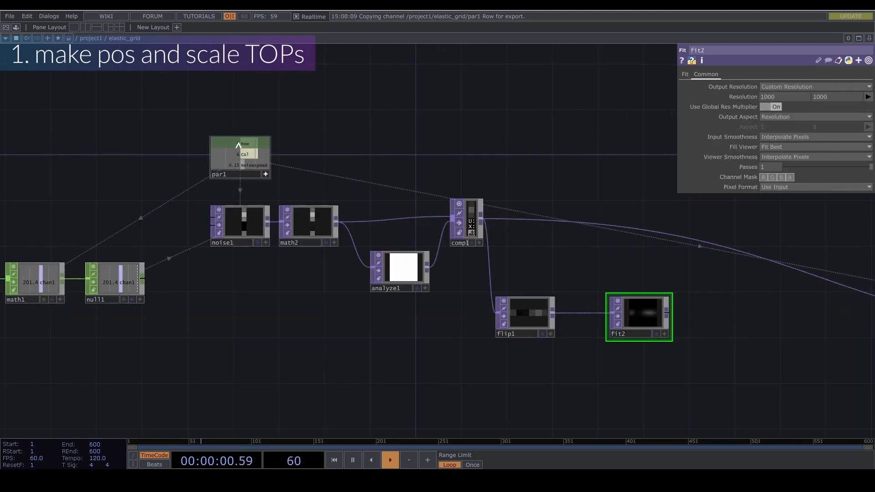
{"action": "left_click_drag", "start_coordinate": [238, 145], "coordinate": [371, 129]}
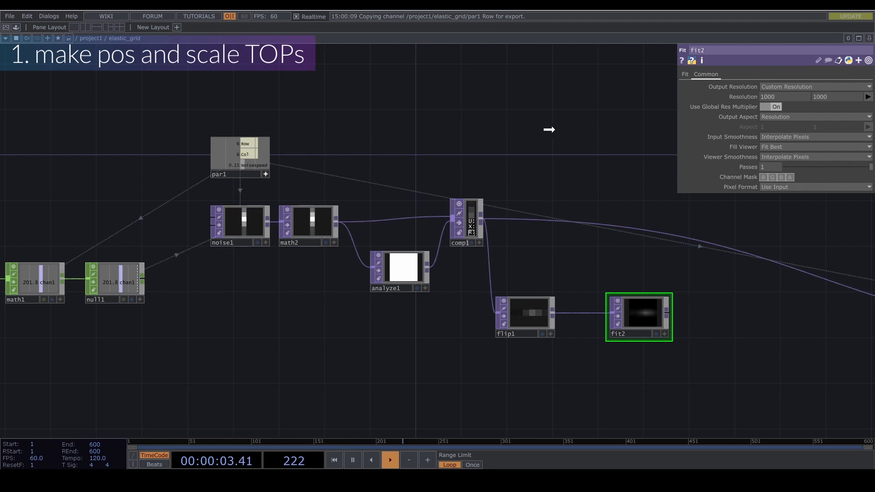
{"action": "left_click_drag", "start_coordinate": [780, 102], "coordinate": [782, 97]}
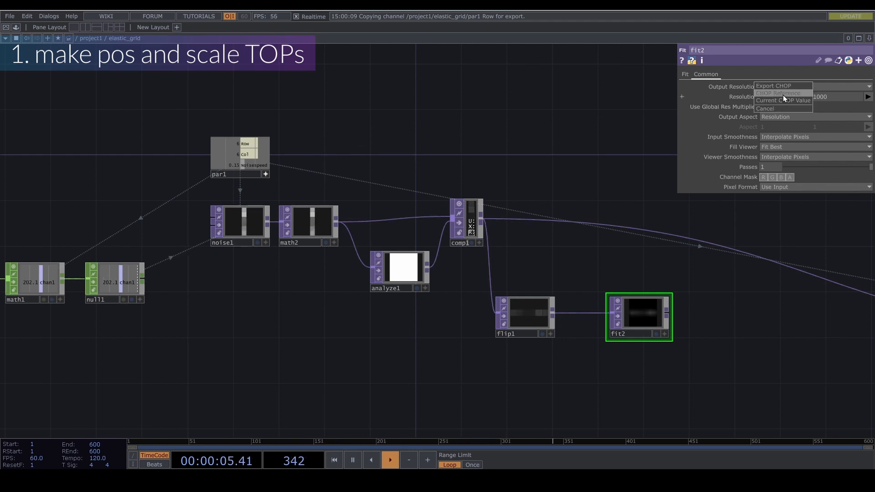
{"action": "left_click", "coordinate": [783, 95]}
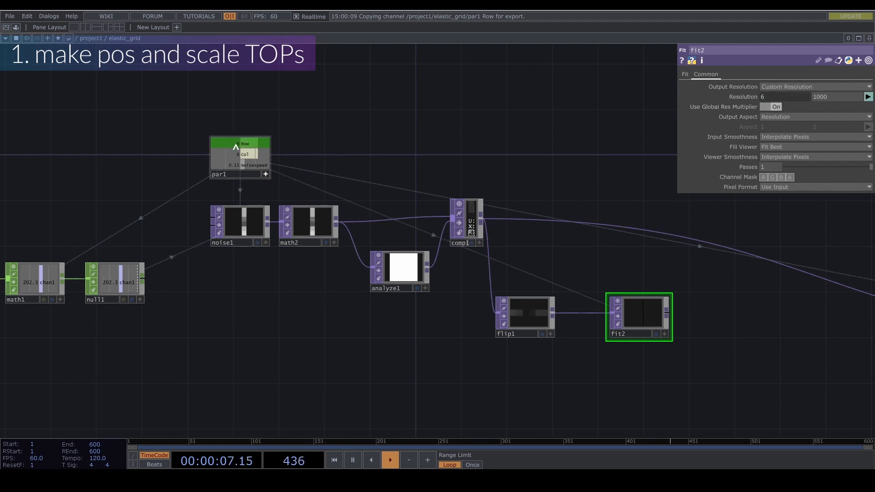
{"action": "left_click_drag", "start_coordinate": [237, 145], "coordinate": [350, 138]}
{"action": "left_click_drag", "start_coordinate": [764, 109], "coordinate": [824, 95]}
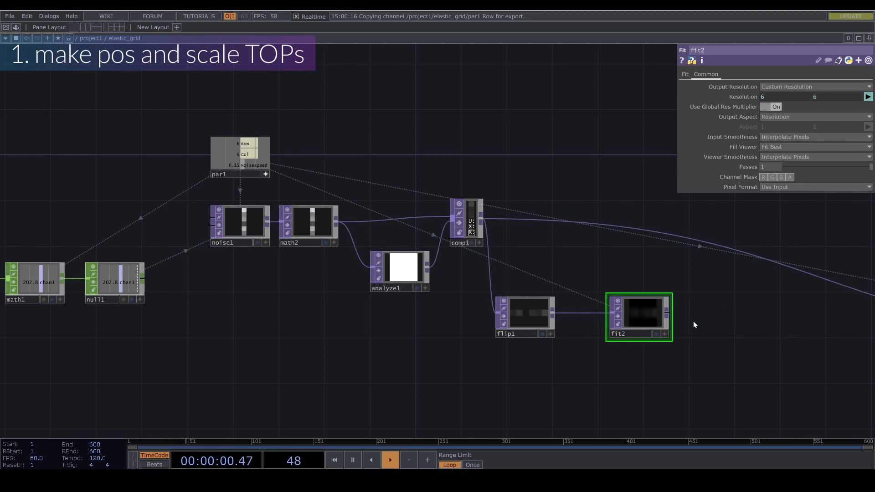
Set the Fit mode of fit2 to Fill
{"action": "left_click", "coordinate": [685, 74]}
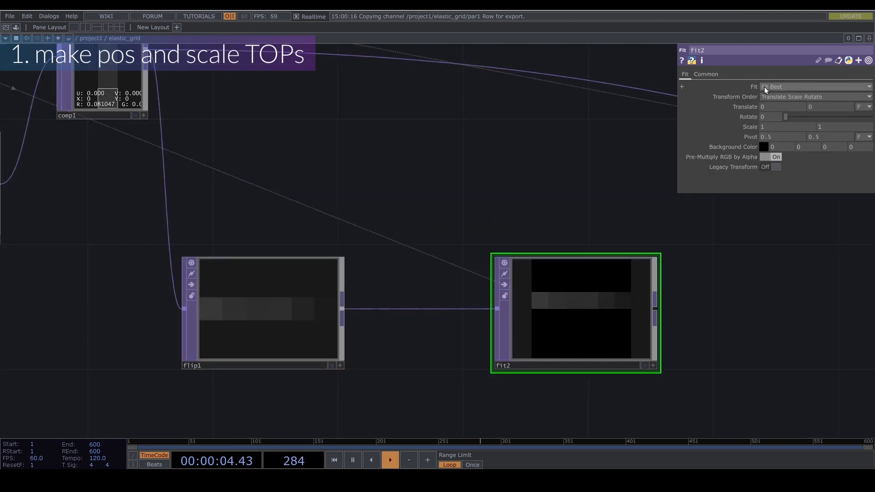
{"action": "left_click", "coordinate": [765, 86]}
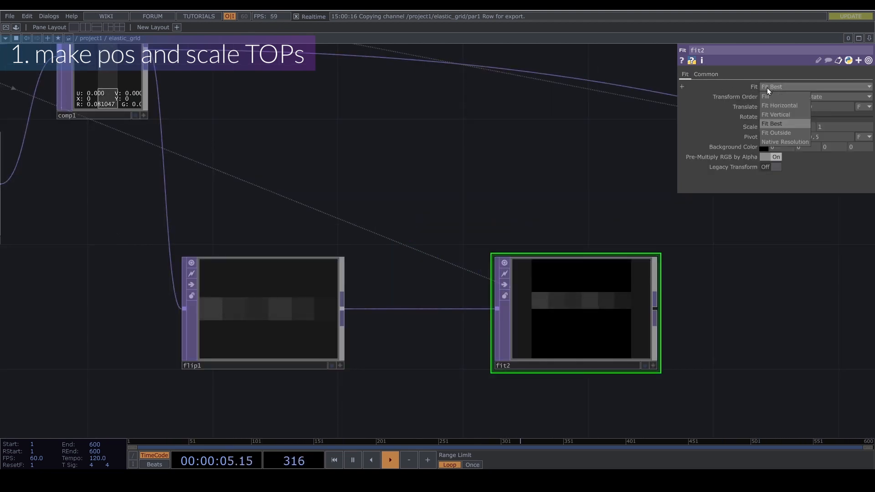
{"action": "left_click", "coordinate": [770, 98]}
Add a Ramp TOP below fit2, set its type to Radial and its position to 0.5, 0.5
{"action": "left_click_drag", "start_coordinate": [608, 261], "coordinate": [484, 236]}
{"action": "scroll", "coordinate": [645, 279], "scroll_direction": "down", "scroll_amount": 2}
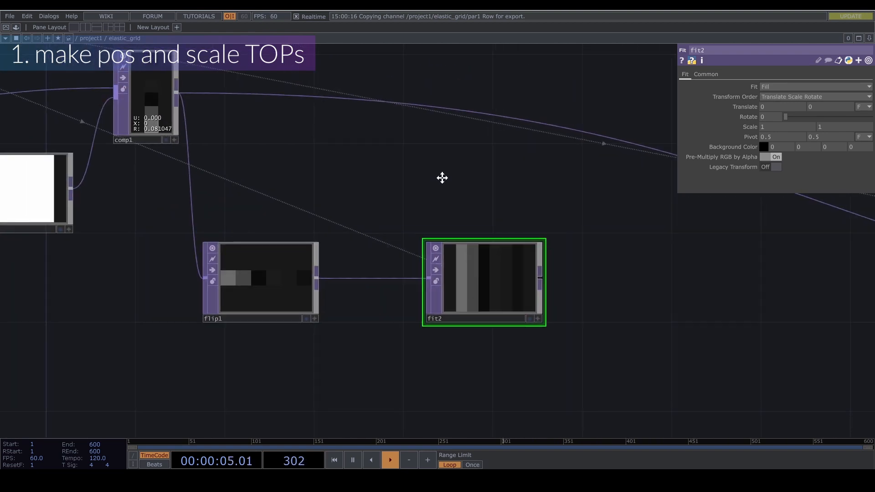
{"action": "left_click_drag", "start_coordinate": [442, 178], "coordinate": [397, 65]}
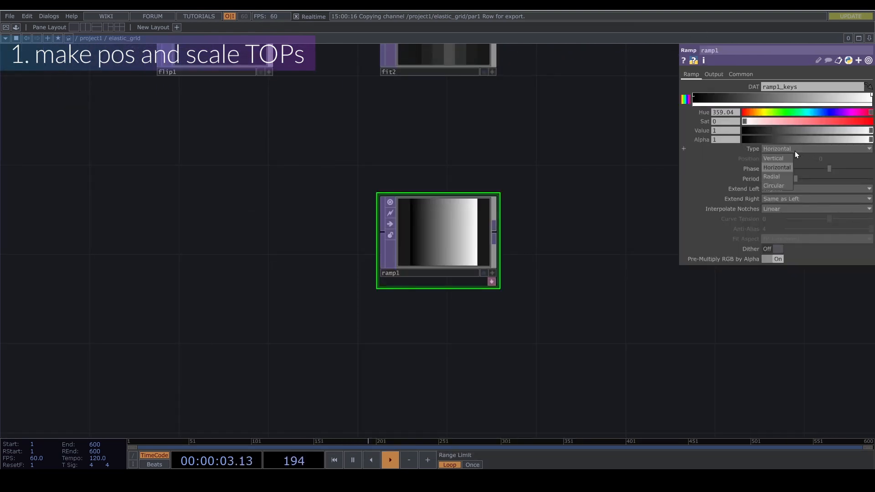
{"action": "left_click", "coordinate": [795, 151]}
{"action": "left_click", "coordinate": [781, 180]}
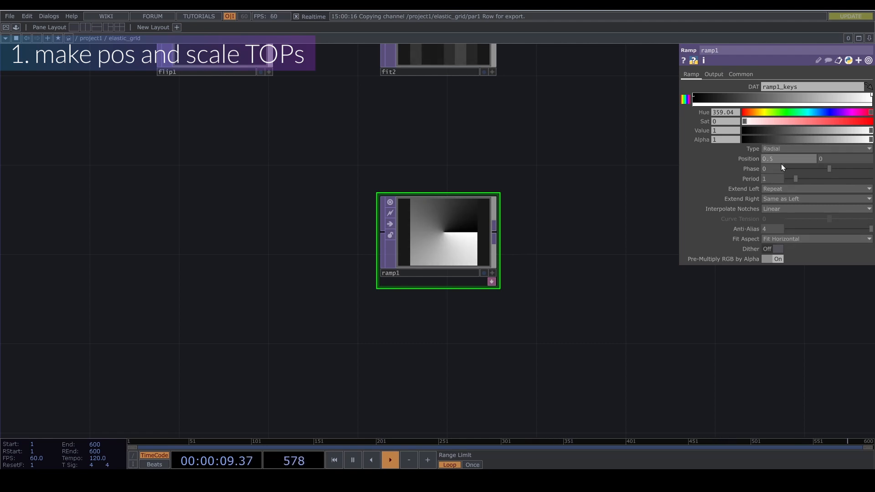
{"action": "left_click", "coordinate": [831, 161]}
{"action": "type", "text": "0.5"}
{"action": "key", "text": "Return"}
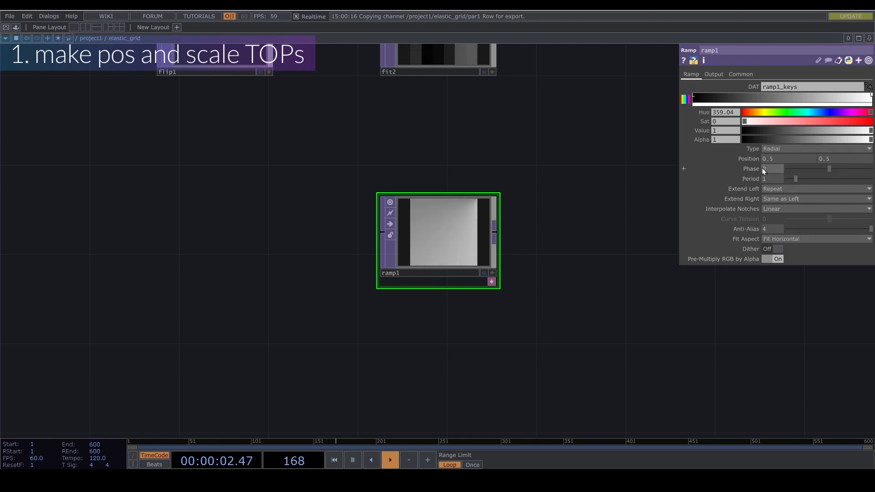
Set the phase of ramp1 to the expression 5/8
{"action": "left_click", "coordinate": [756, 169]}
{"action": "type", "text": "5"}
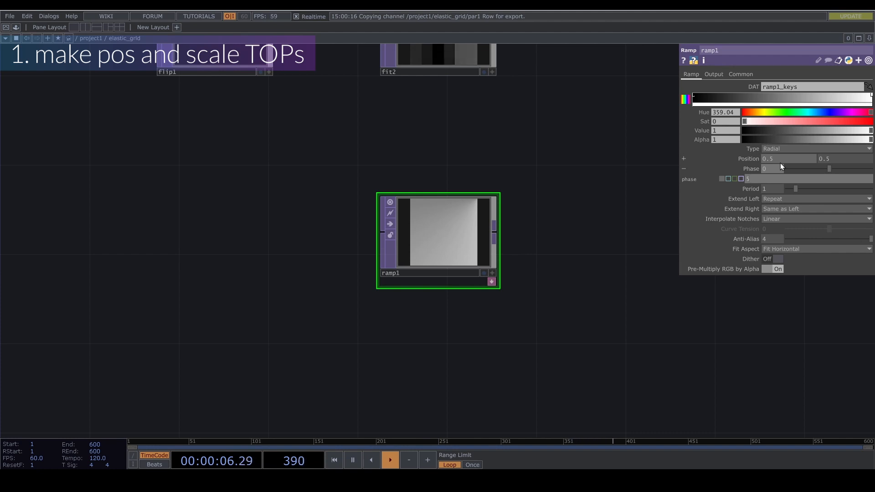
{"action": "type", "text": "/"}
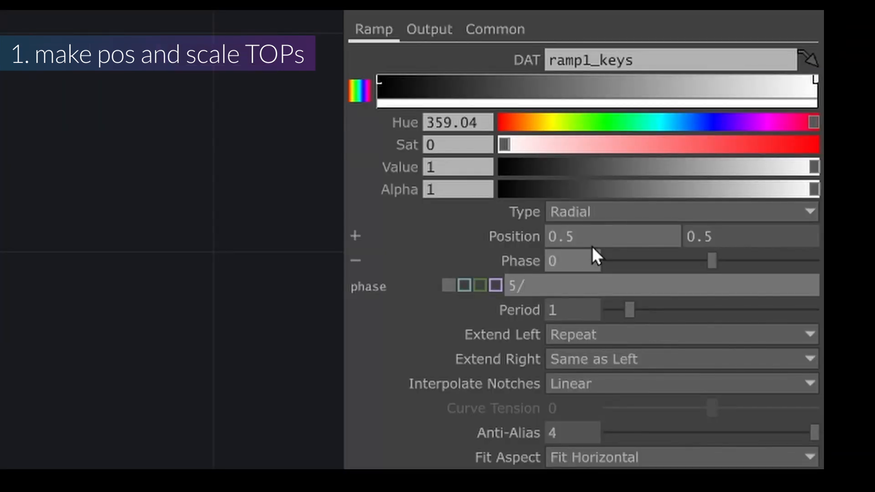
{"action": "type", "text": "8"}
{"action": "key", "text": "Return"}
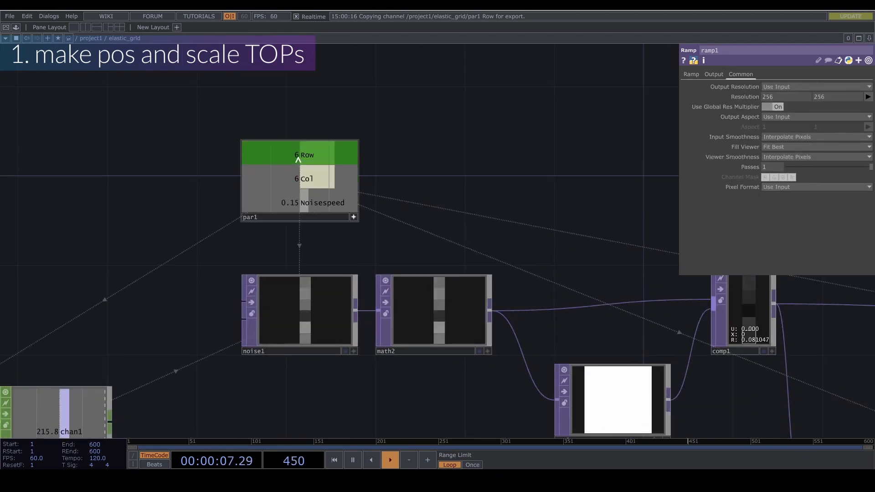
Link both the width and height of ramp1's resolution to par1's Row channel as CHOP references
{"action": "left_click_drag", "start_coordinate": [298, 160], "coordinate": [780, 97]}
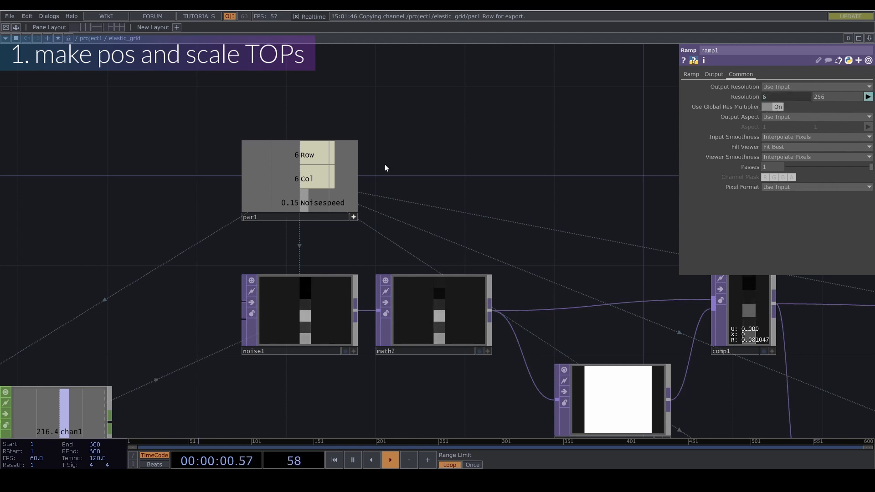
{"action": "left_click_drag", "start_coordinate": [319, 155], "coordinate": [821, 96]}
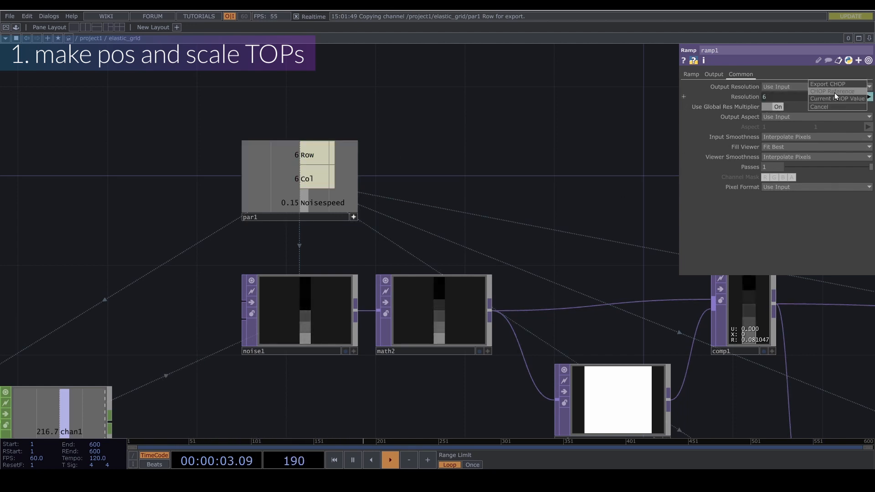
{"action": "left_click", "coordinate": [832, 91]}
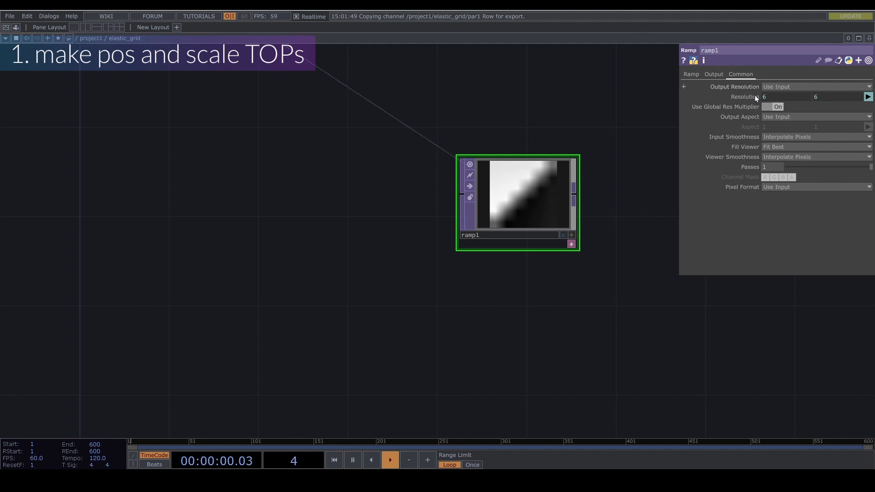
Set ramp1's input and viewer smoothness to Nearest Pixel and its anti-alias value to 1
{"action": "left_click", "coordinate": [777, 136]}
{"action": "left_click", "coordinate": [781, 155]}
{"action": "left_click", "coordinate": [784, 158]}
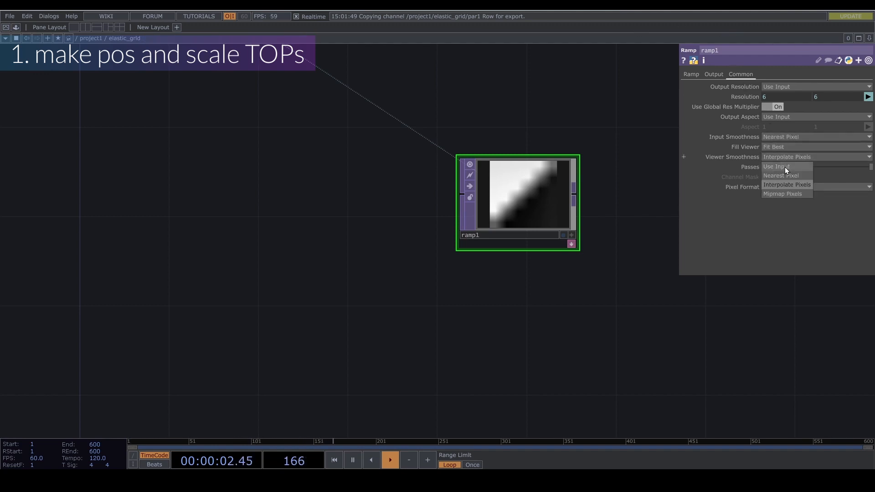
{"action": "left_click", "coordinate": [788, 176]}
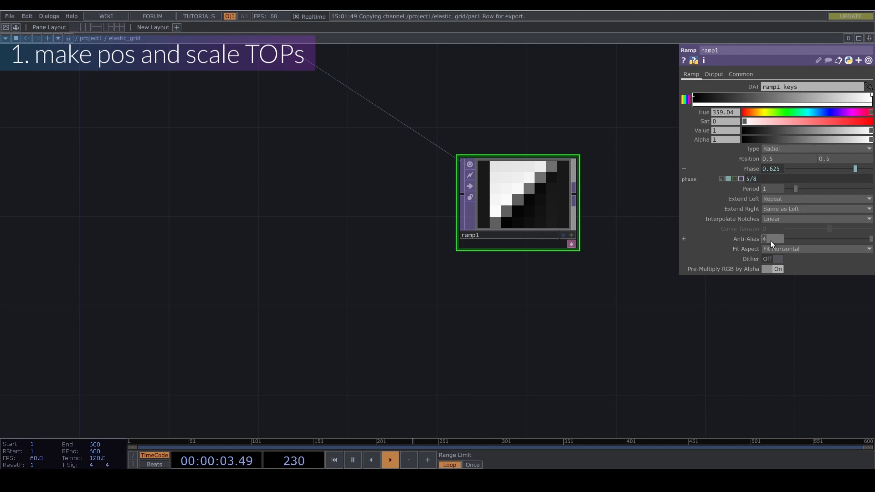
{"action": "type", "text": "1"}
{"action": "key", "text": "Return"}
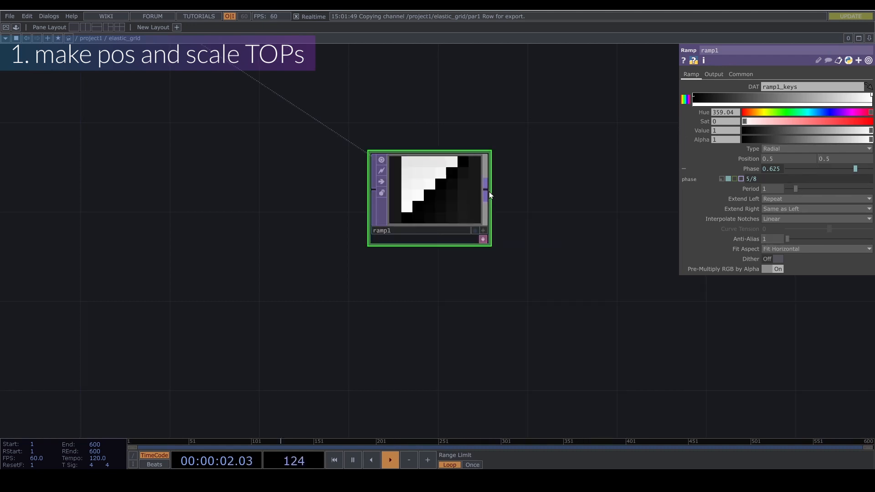
Add a Math TOP fed by ramp1
{"action": "key", "text": "Tab"}
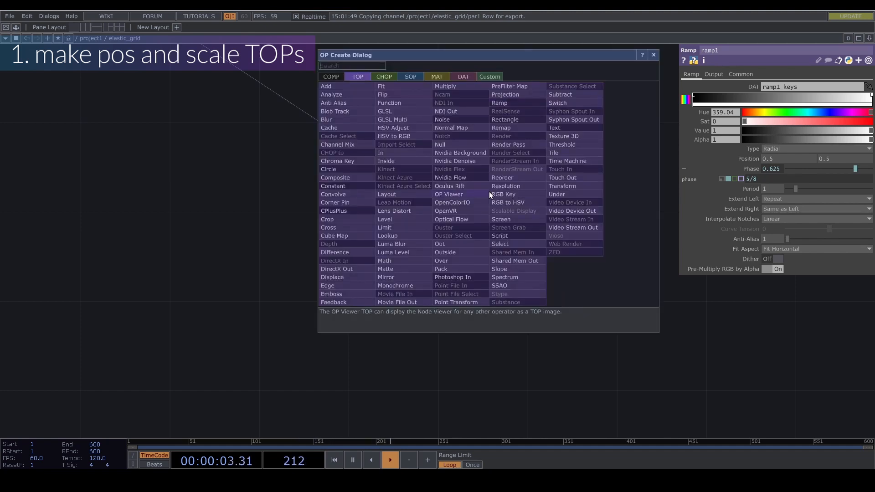
{"action": "type", "text": "math"}
{"action": "key", "text": "Return"}
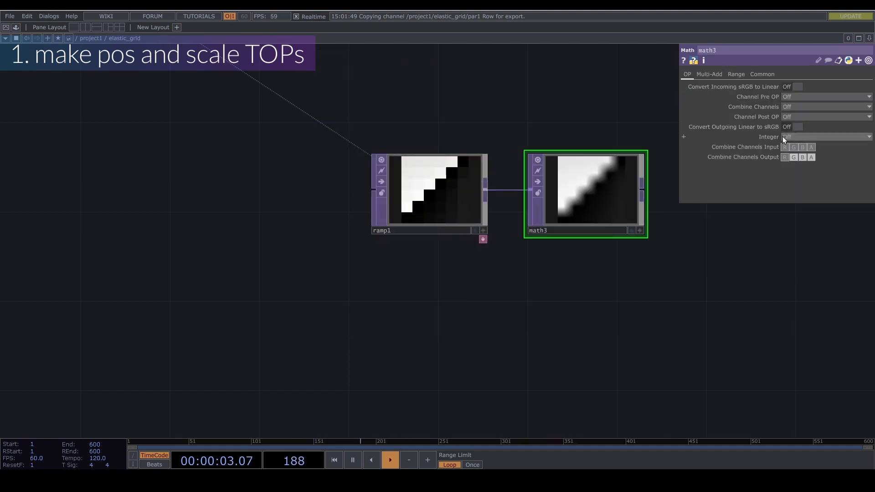
Set math3's Integer option to Round and its input and viewer smoothness to Nearest Pixel
{"action": "left_click", "coordinate": [794, 138]}
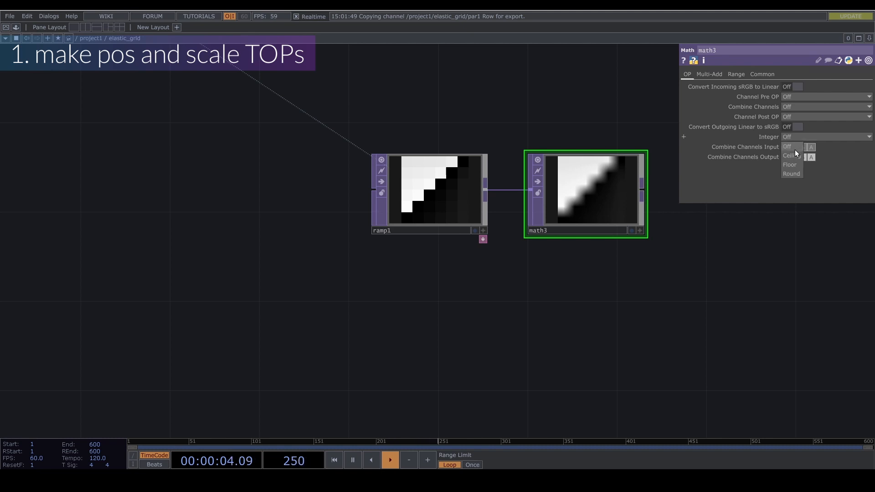
{"action": "left_click", "coordinate": [794, 173]}
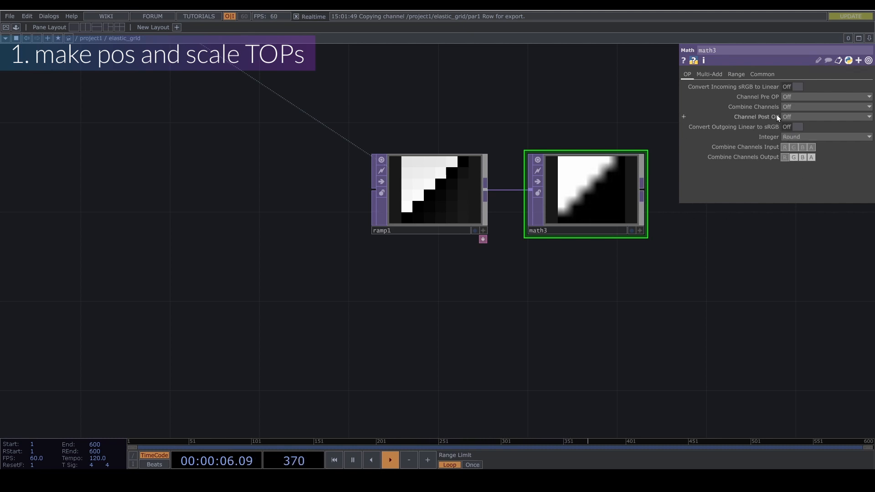
{"action": "left_click", "coordinate": [758, 74]}
{"action": "left_click", "coordinate": [800, 139]}
{"action": "left_click", "coordinate": [797, 146]}
{"action": "left_click", "coordinate": [797, 157]}
{"action": "left_click", "coordinate": [799, 166]}
Activate ramp1's viewer and display its pixel values to compare them with math3's output
{"action": "scroll", "coordinate": [547, 201], "scroll_direction": "up", "scroll_amount": 3}
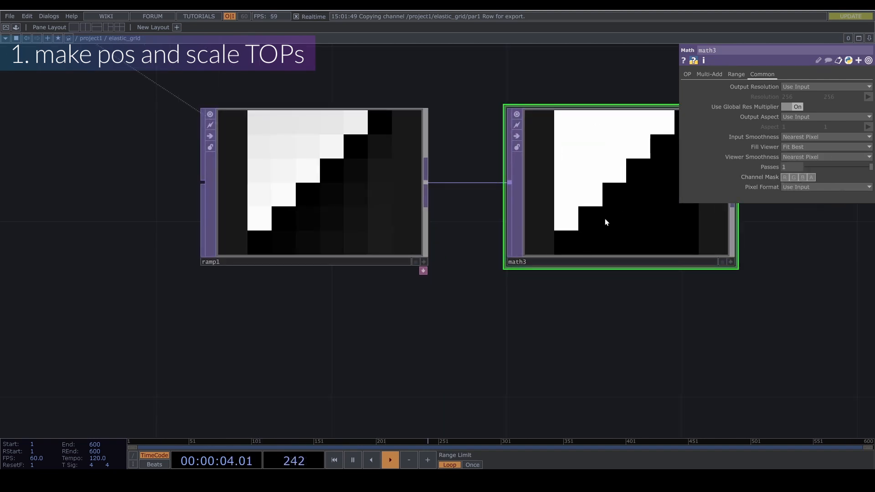
{"action": "left_click_drag", "start_coordinate": [538, 239], "coordinate": [519, 242]}
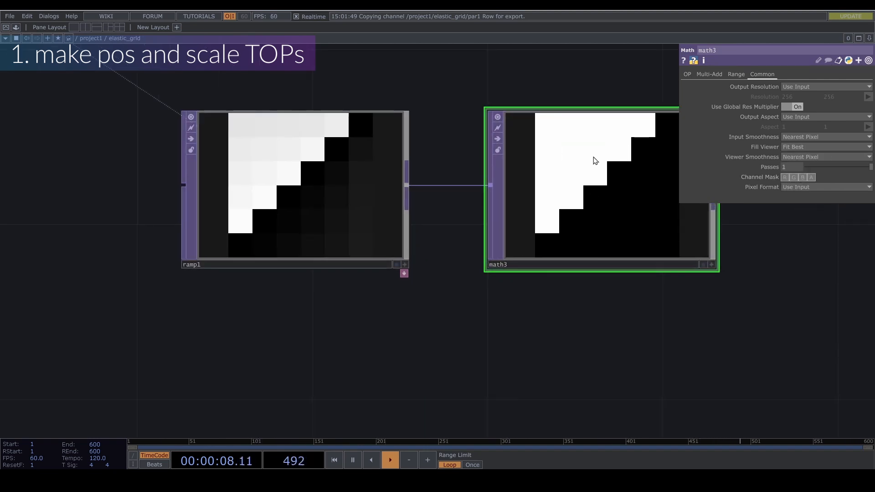
{"action": "left_click", "coordinate": [405, 264]}
{"action": "right_click", "coordinate": [304, 180]}
{"action": "left_click", "coordinate": [335, 157]}
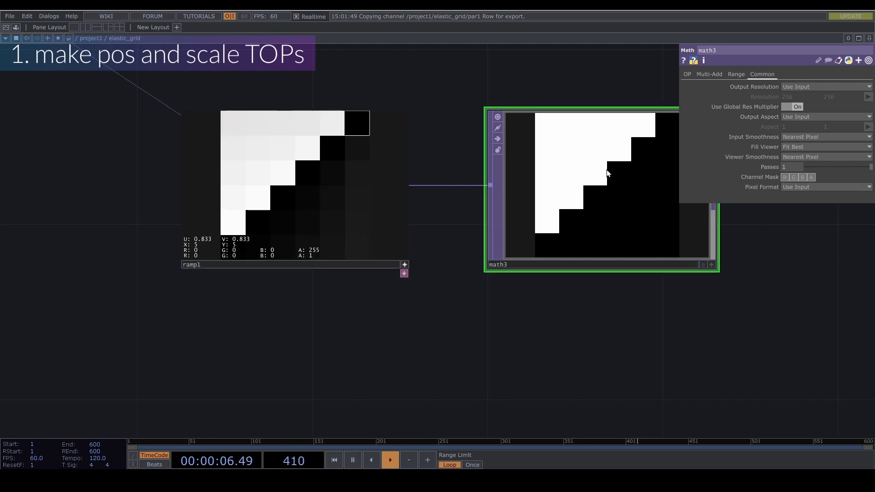
Add a Multiply TOP that combines fit2 and math3
{"action": "left_click_drag", "start_coordinate": [838, 310], "coordinate": [727, 309]}
{"action": "left_click_drag", "start_coordinate": [546, 170], "coordinate": [505, 174]}
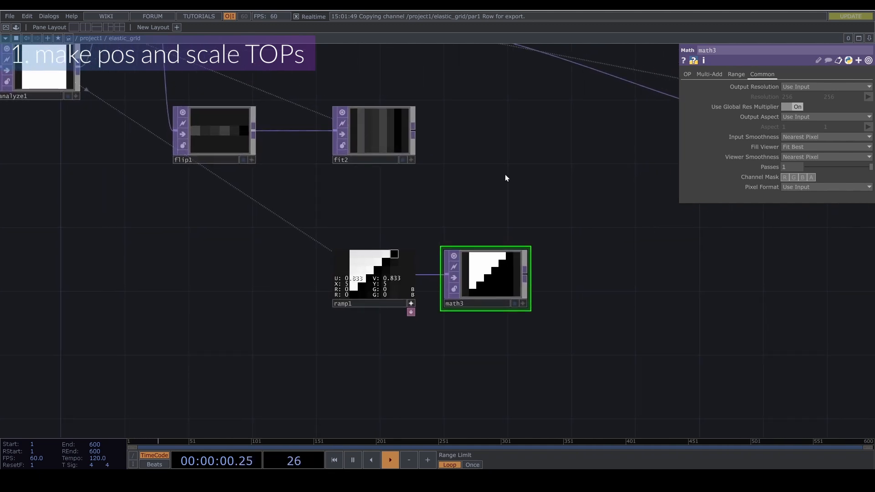
{"action": "key", "text": "Tab"}
{"action": "type", "text": "mu"}
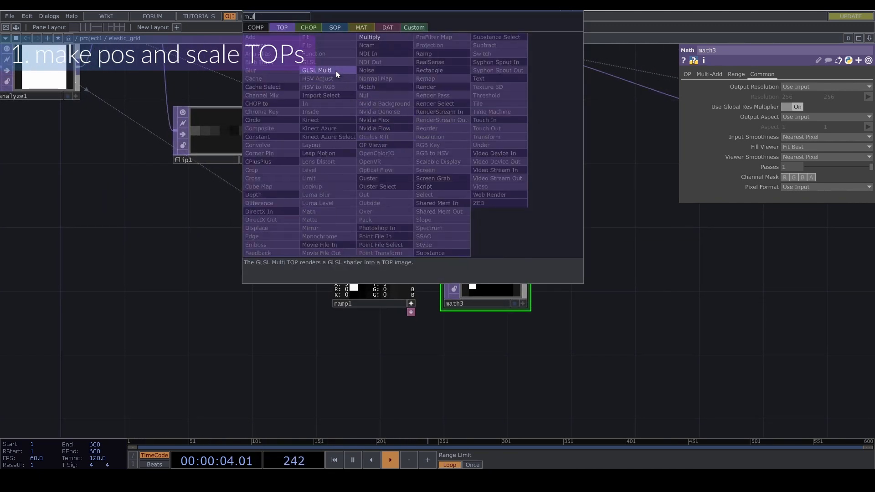
{"action": "left_click", "coordinate": [385, 38]}
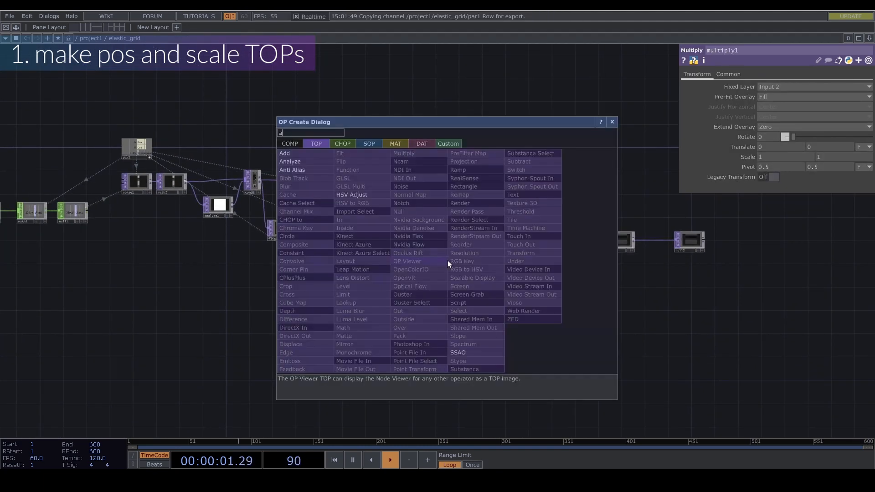
Add an Analyze TOP after multiply1, with Operation Sum, Scope Rows, and input and viewer smoothness set to Nearest Pixel
{"action": "key", "text": "Escape"}
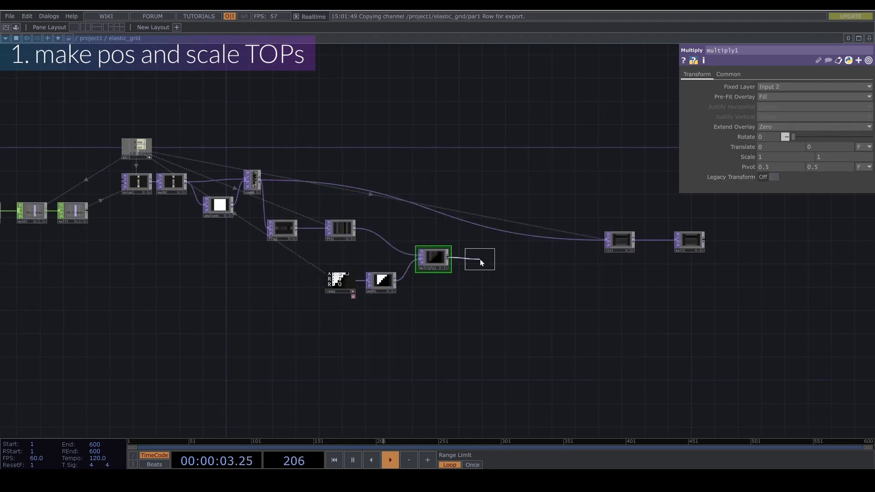
{"action": "left_click", "coordinate": [471, 259]}
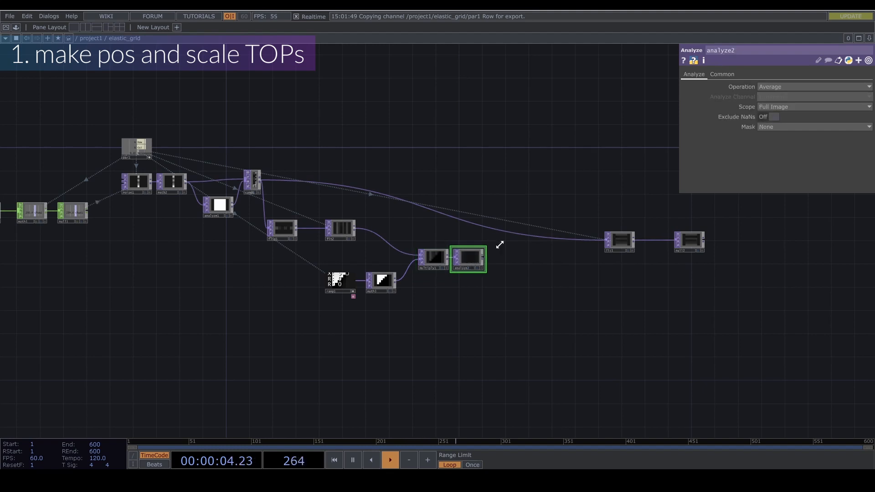
{"action": "left_click", "coordinate": [767, 86]}
{"action": "left_click", "coordinate": [778, 166]}
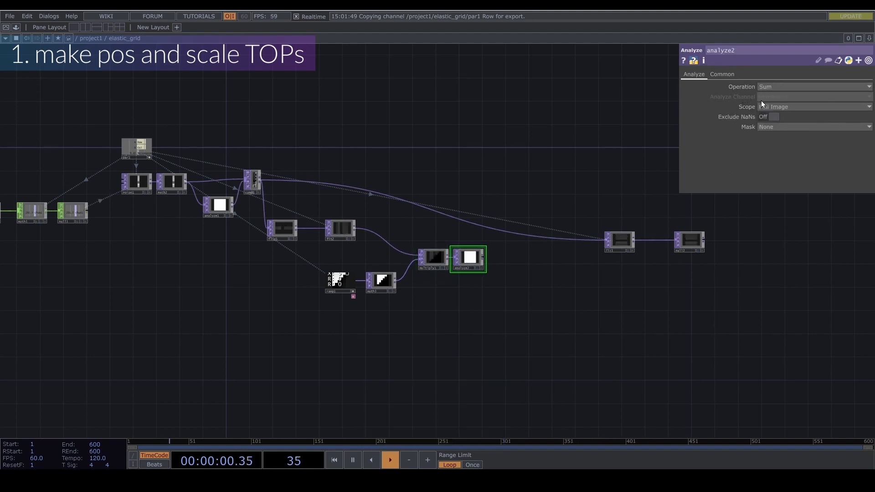
{"action": "left_click", "coordinate": [767, 107]}
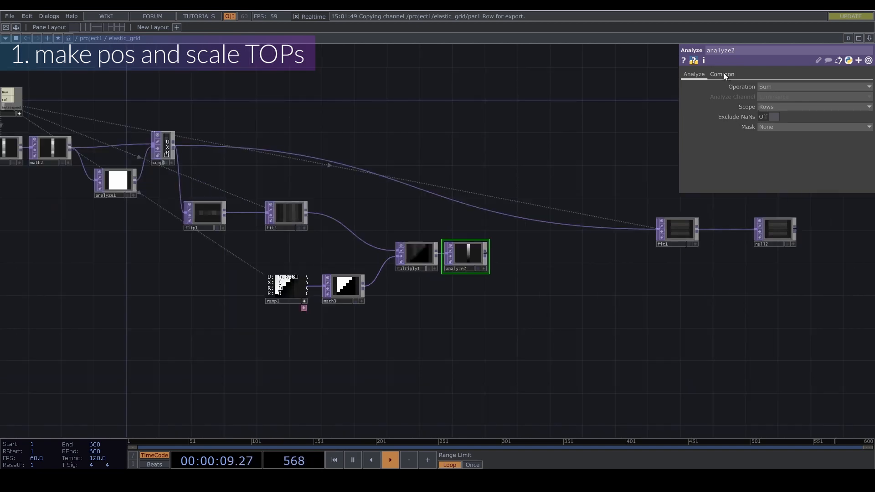
{"action": "left_click", "coordinate": [722, 74]}
Add a Math TOP fed by comp1, set its multiply value, and use Nearest Pixel for input and viewer smoothness
{"action": "left_click_drag", "start_coordinate": [175, 145], "coordinate": [472, 157]}
{"action": "type", "text": "math"}
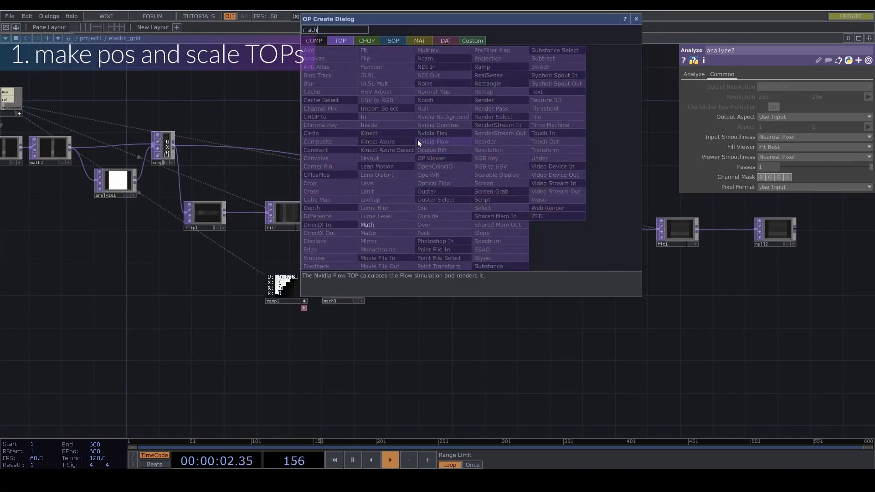
{"action": "left_click", "coordinate": [391, 228]}
{"action": "left_click", "coordinate": [492, 151]}
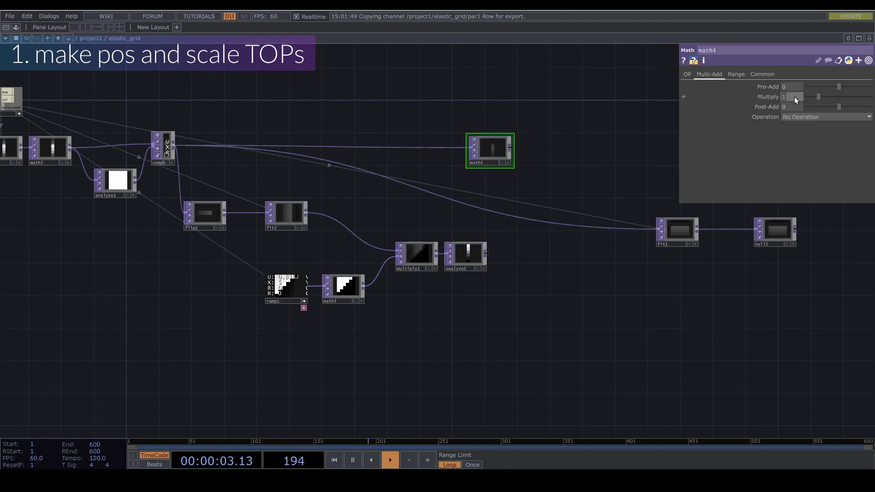
{"action": "key", "text": "Return"}
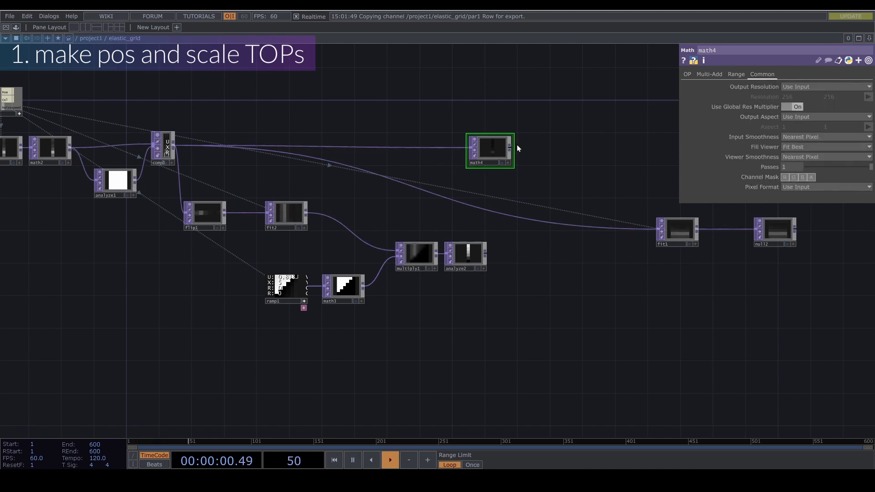
Add an Add TOP combining math4 and analyze2, with input and viewer smoothness set to Nearest Pixel
{"action": "key", "text": "Tab"}
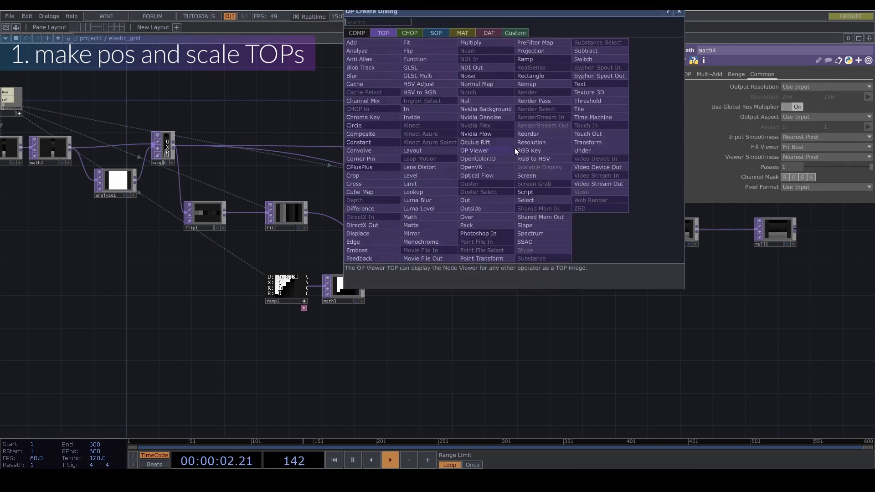
{"action": "type", "text": "add"}
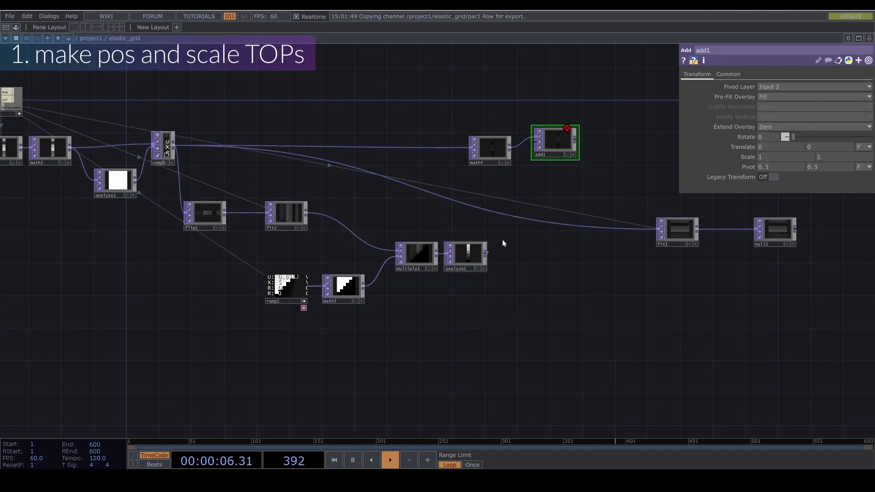
{"action": "left_click_drag", "start_coordinate": [502, 243], "coordinate": [531, 144]}
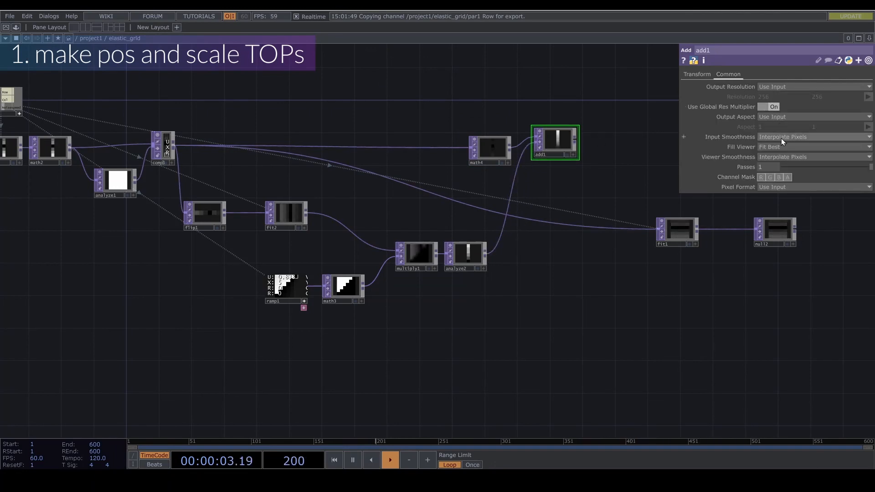
{"action": "left_click", "coordinate": [781, 138]}
{"action": "left_click", "coordinate": [781, 155]}
{"action": "left_click", "coordinate": [790, 158]}
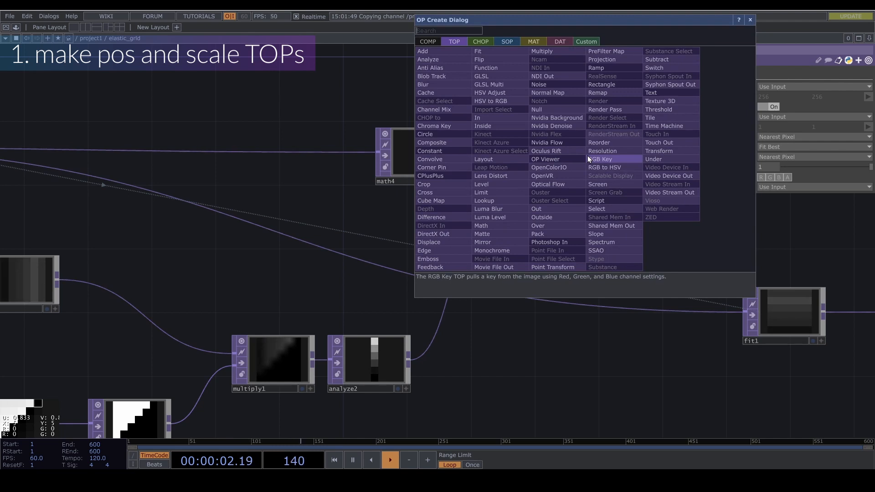
Add a Fit TOP fed by add1 and set its Fit mode to Fill
{"action": "type", "text": "f"}
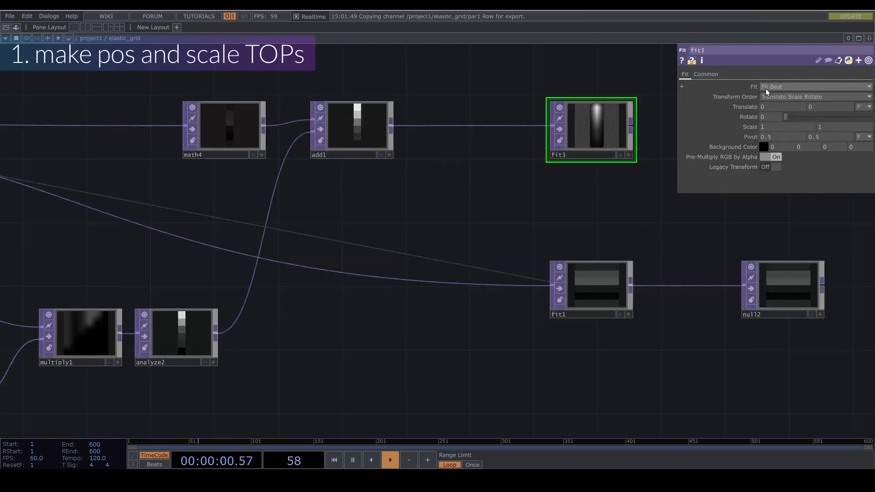
{"action": "left_click", "coordinate": [765, 89]}
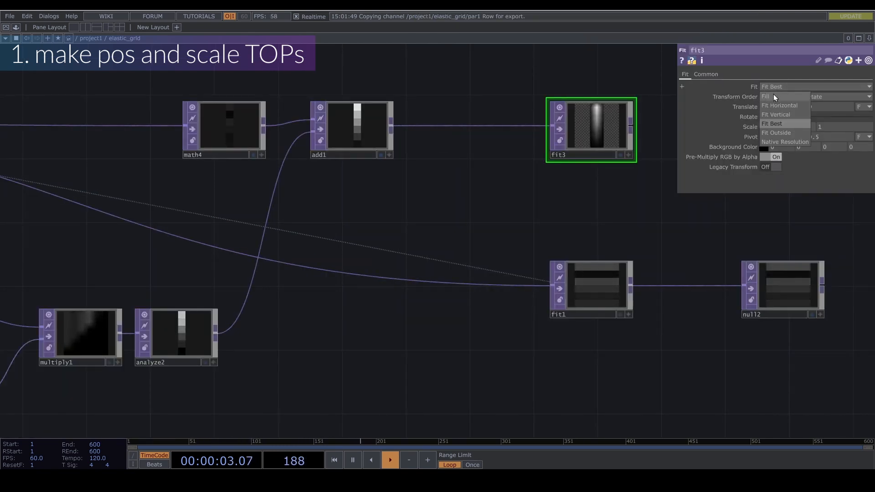
{"action": "left_click", "coordinate": [780, 96]}
Link fit3's resolution width to par1's Col channel and its height to the Row channel
{"action": "left_click", "coordinate": [712, 77]}
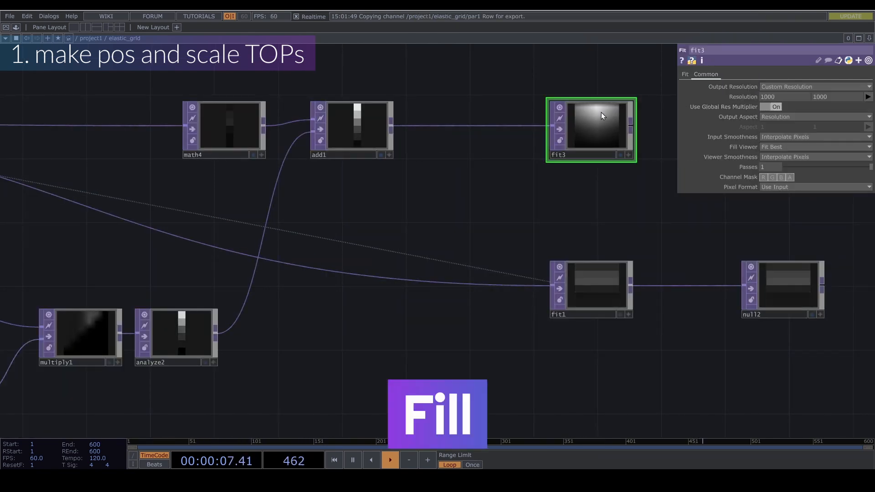
{"action": "scroll", "coordinate": [504, 136], "scroll_direction": "down", "scroll_amount": 5}
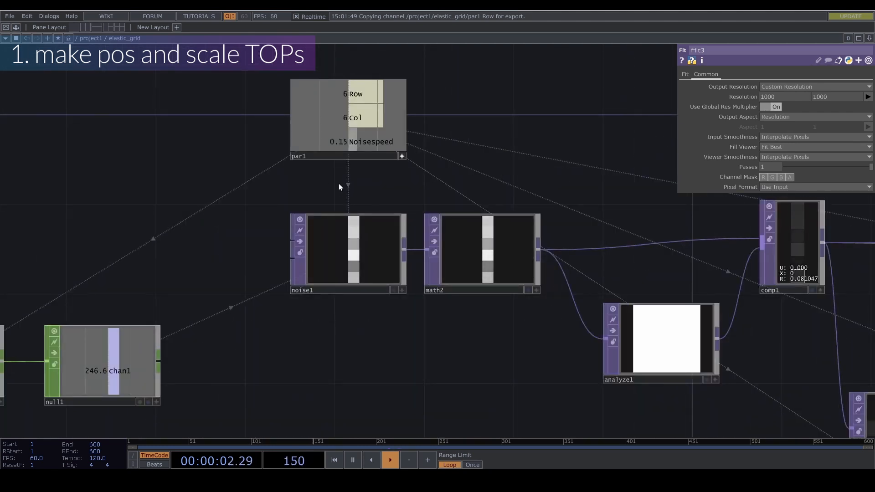
{"action": "left_click", "coordinate": [351, 116]}
{"action": "left_click_drag", "start_coordinate": [351, 116], "coordinate": [762, 97]}
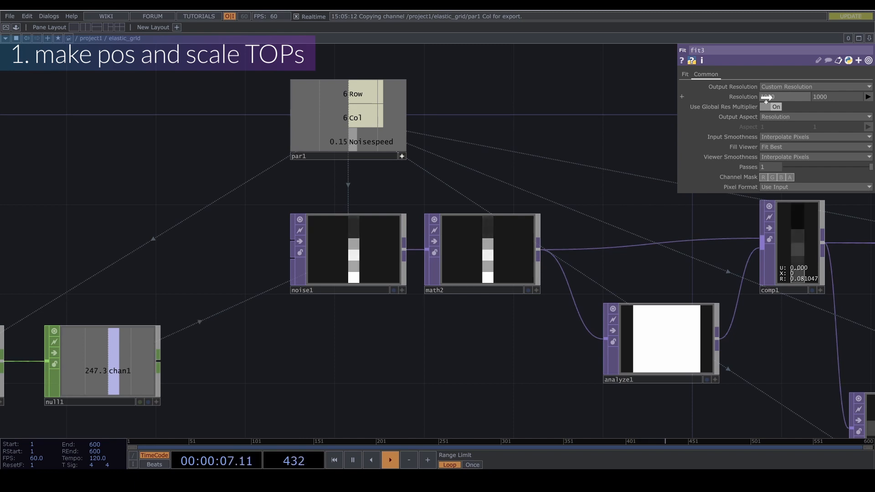
{"action": "left_click", "coordinate": [772, 98]}
{"action": "left_click", "coordinate": [340, 98]}
{"action": "left_click_drag", "start_coordinate": [340, 98], "coordinate": [819, 96]}
{"action": "left_click", "coordinate": [828, 96]}
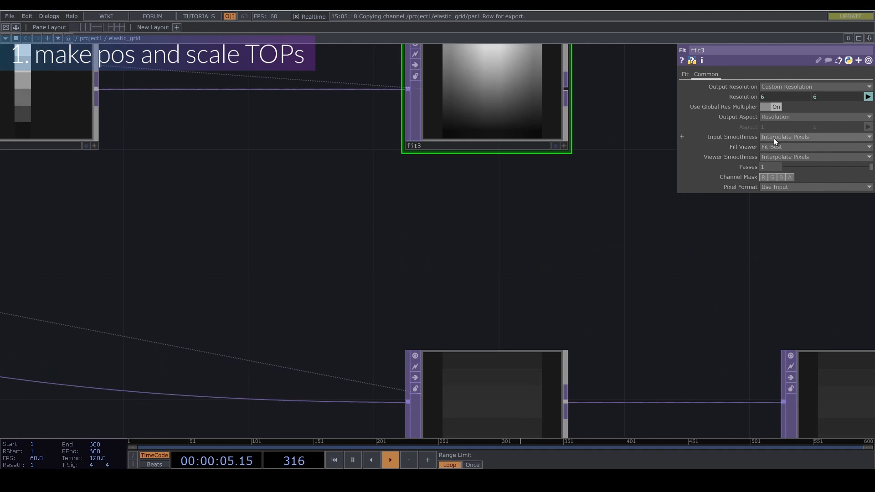
Set fit3's input and viewer smoothness to Nearest Pixel
{"action": "left_click", "coordinate": [774, 138]}
{"action": "left_click", "coordinate": [782, 155]}
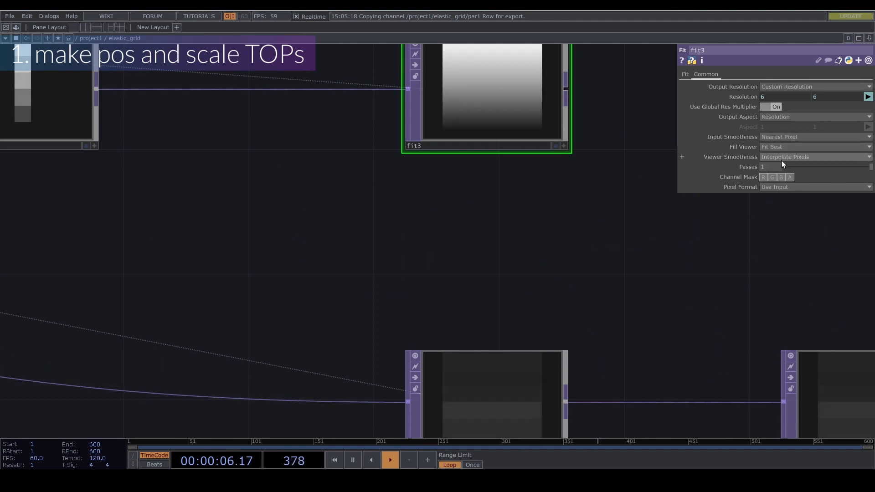
{"action": "left_click", "coordinate": [780, 160]}
{"action": "left_click", "coordinate": [781, 176]}
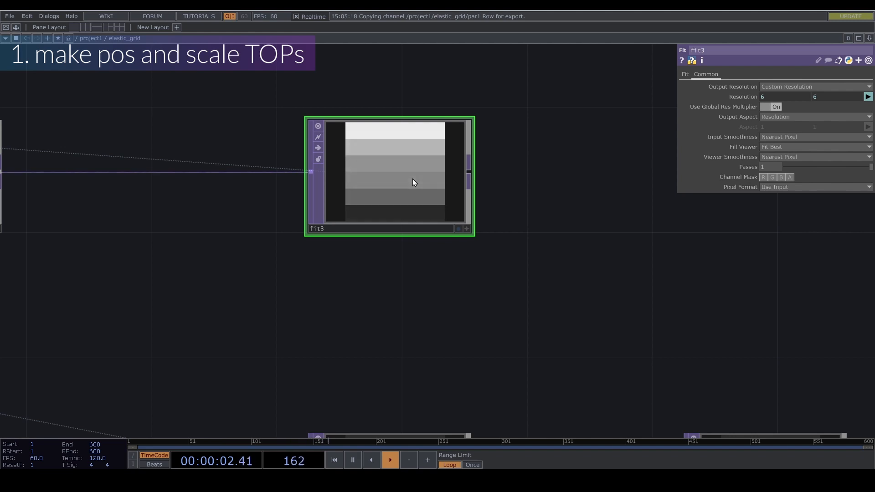
{"action": "scroll", "coordinate": [409, 216], "scroll_direction": "up", "scroll_amount": 2}
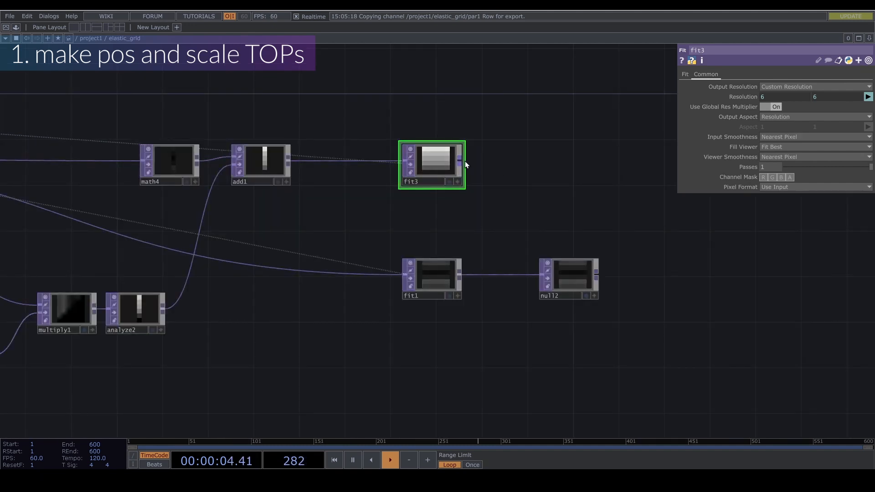
Add a Null TOP after fit3 and set its viewer smoothness to Nearest Pixel
{"action": "right_click", "coordinate": [465, 160]}
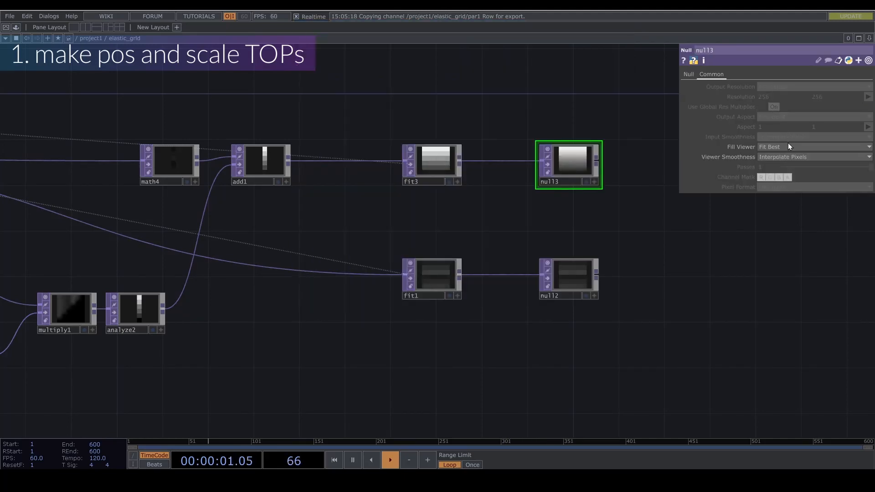
{"action": "left_click", "coordinate": [786, 157]}
{"action": "left_click", "coordinate": [785, 175]}
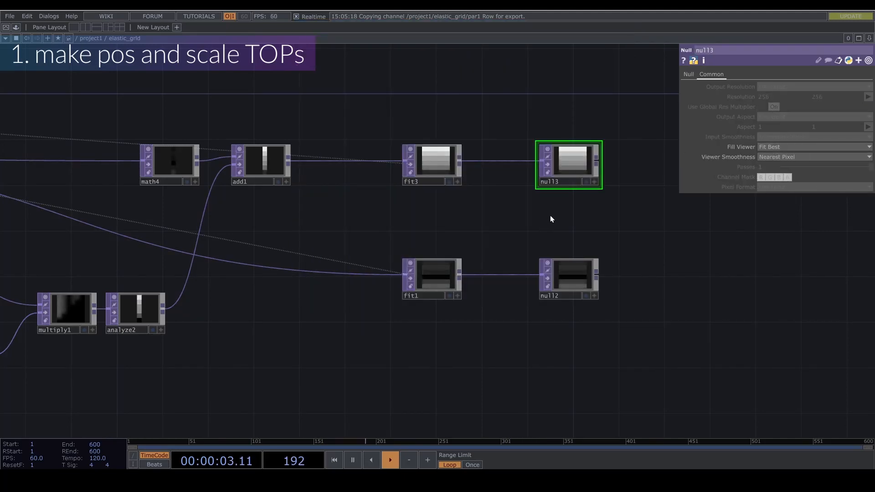
{"action": "scroll", "coordinate": [586, 217], "scroll_direction": "up", "scroll_amount": 5}
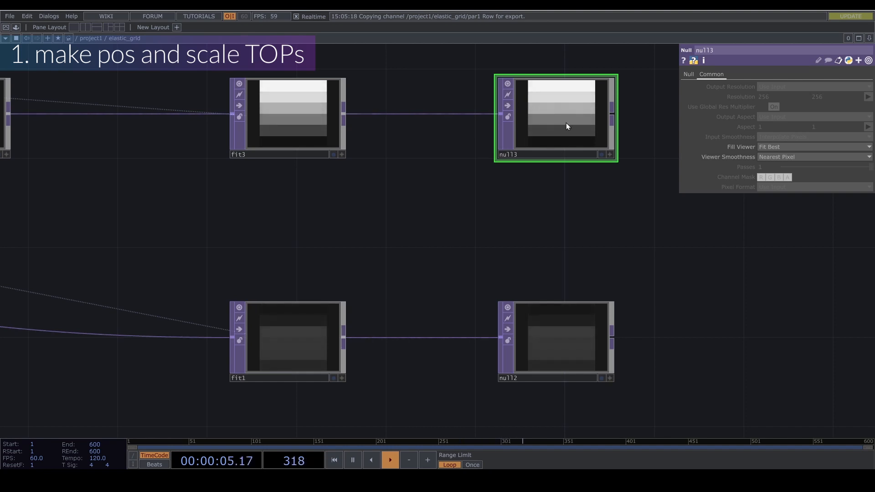
{"action": "left_click", "coordinate": [564, 328]}
Add a second Noise TOP in the empty network area below noise1
{"action": "scroll", "coordinate": [671, 280], "scroll_direction": "down", "scroll_amount": 8}
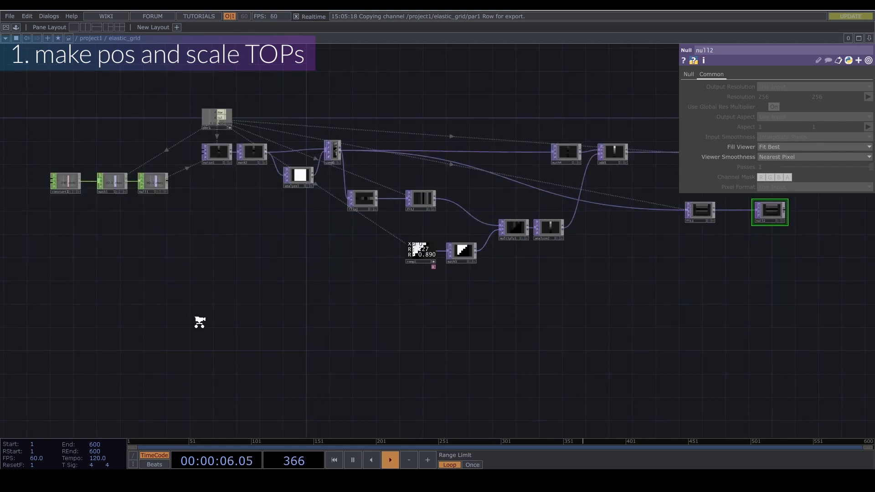
{"action": "scroll", "coordinate": [215, 285], "scroll_direction": "up", "scroll_amount": 3}
{"action": "key", "text": "Tab"}
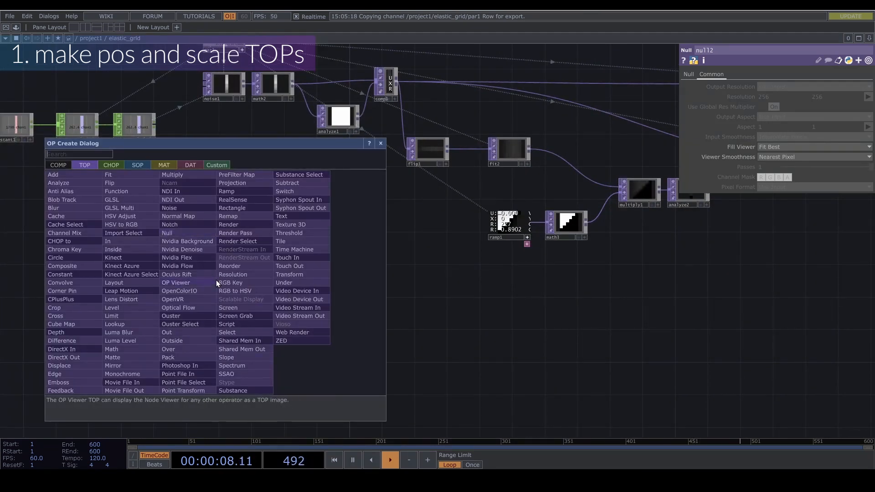
{"action": "type", "text": "nois"}
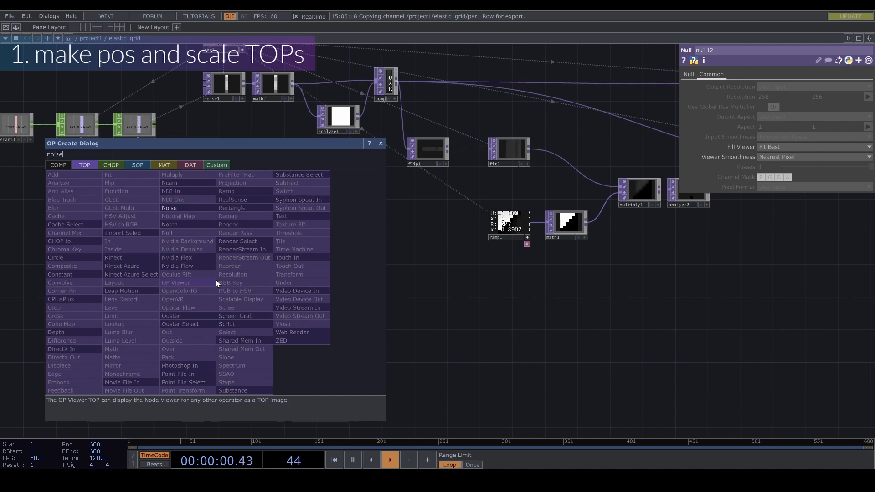
{"action": "type", "text": "e"}
{"action": "left_click", "coordinate": [215, 208]}
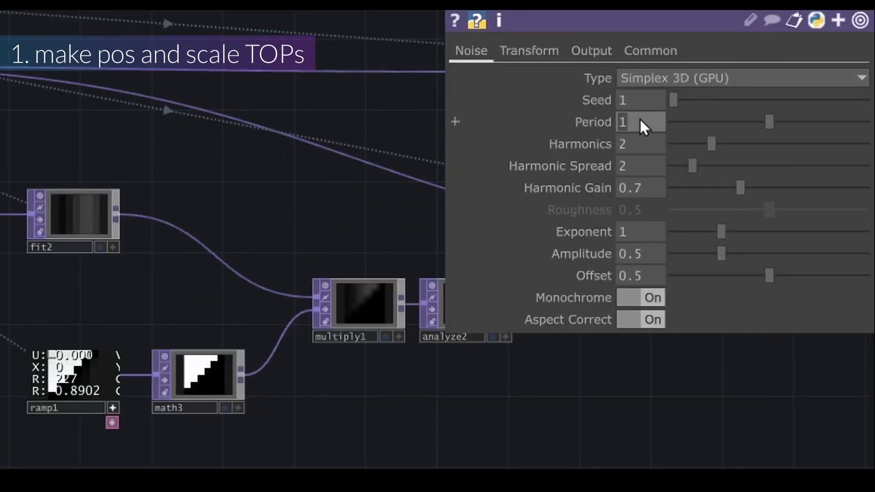
Set noise2's period to 2, harmonics to 1 and harmonic spread to 0.5, and turn off Monochrome
{"action": "key", "text": "Tab"}
{"action": "type", "text": "1"}
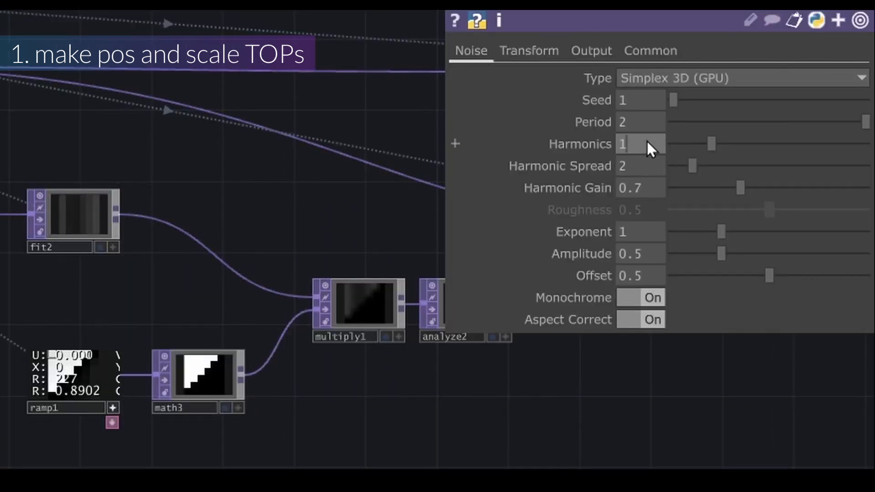
{"action": "key", "text": "Tab"}
{"action": "type", "text": "0.5"}
{"action": "key", "text": "Return"}
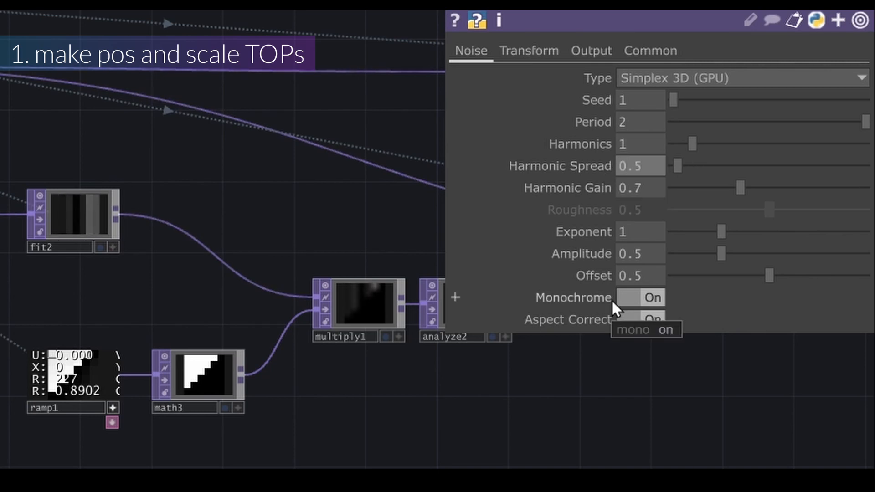
{"action": "left_click", "coordinate": [626, 305]}
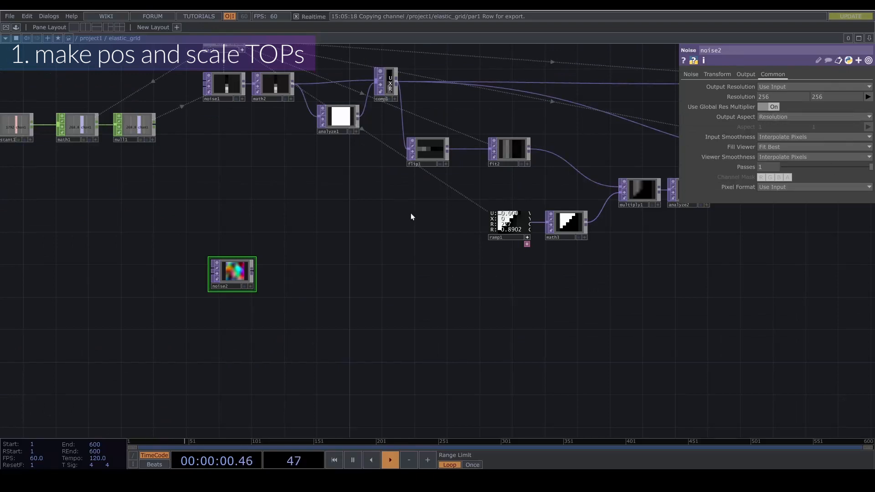
Link noise2's resolution width to par1's Col channel and its height to the Row channel
{"action": "scroll", "coordinate": [411, 213], "scroll_direction": "up", "scroll_amount": 5}
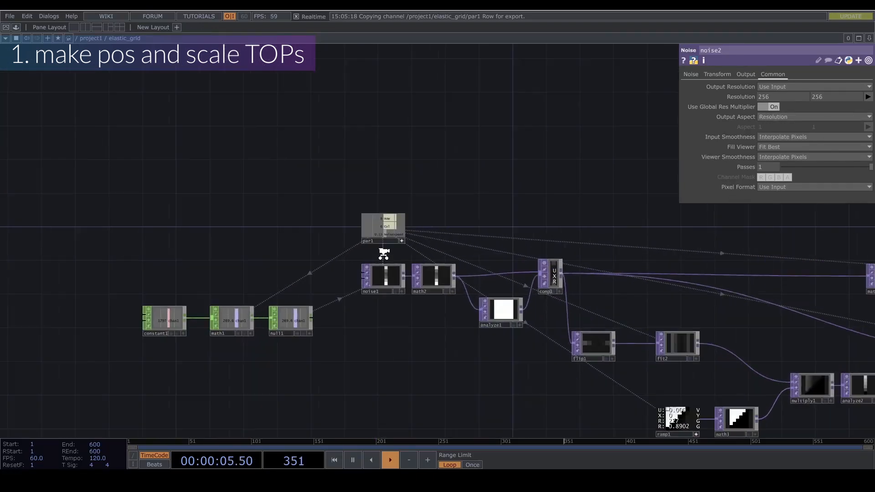
{"action": "scroll", "coordinate": [383, 240], "scroll_direction": "up", "scroll_amount": 6}
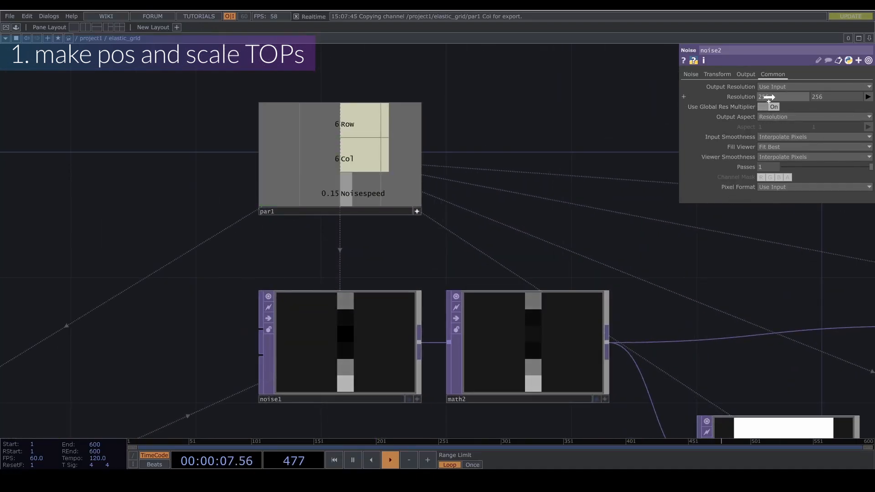
{"action": "left_click_drag", "start_coordinate": [773, 97], "coordinate": [774, 97]}
{"action": "left_click", "coordinate": [774, 97]}
{"action": "left_click_drag", "start_coordinate": [348, 124], "coordinate": [821, 96]}
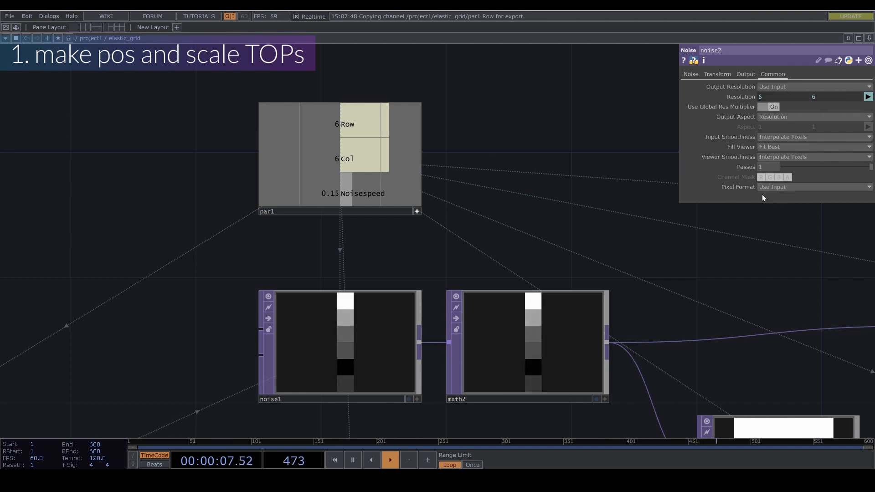
Set noise2's pixel format to 32-bit float (RGBA) and link its Translate Z to null1's chan1
{"action": "left_click", "coordinate": [770, 187]}
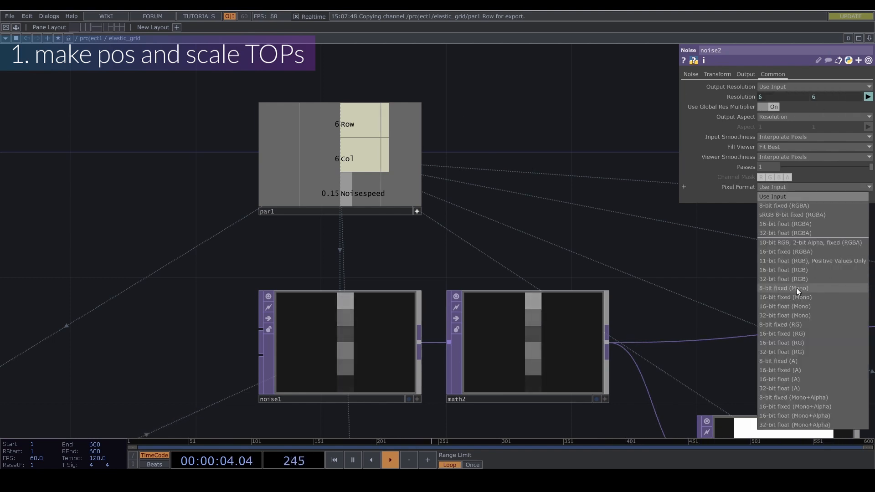
{"action": "left_click", "coordinate": [794, 233]}
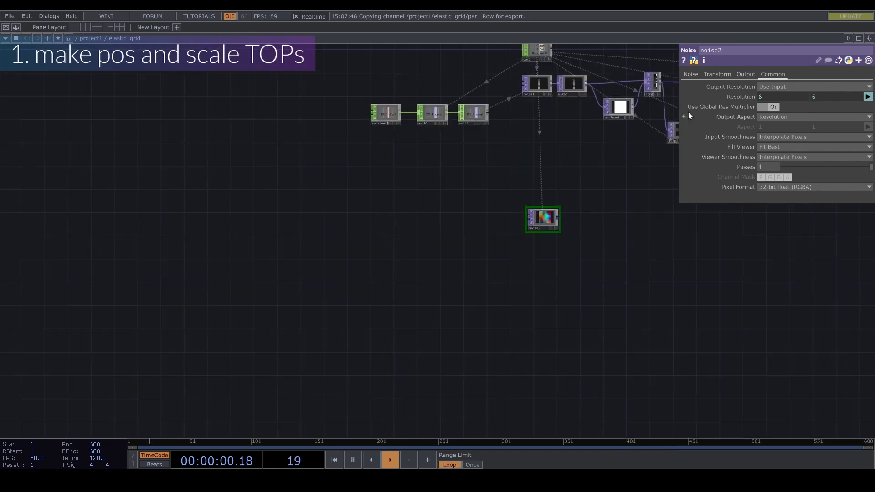
{"action": "left_click", "coordinate": [717, 74]}
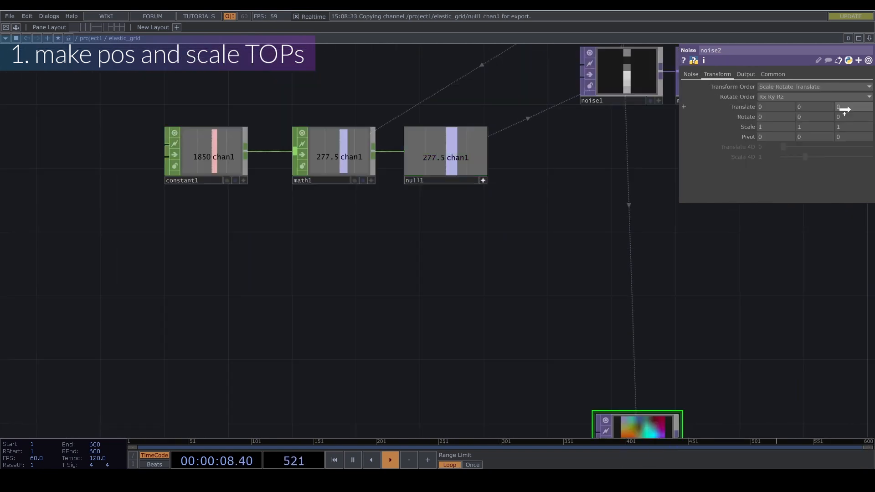
{"action": "left_click_drag", "start_coordinate": [845, 108], "coordinate": [846, 106]}
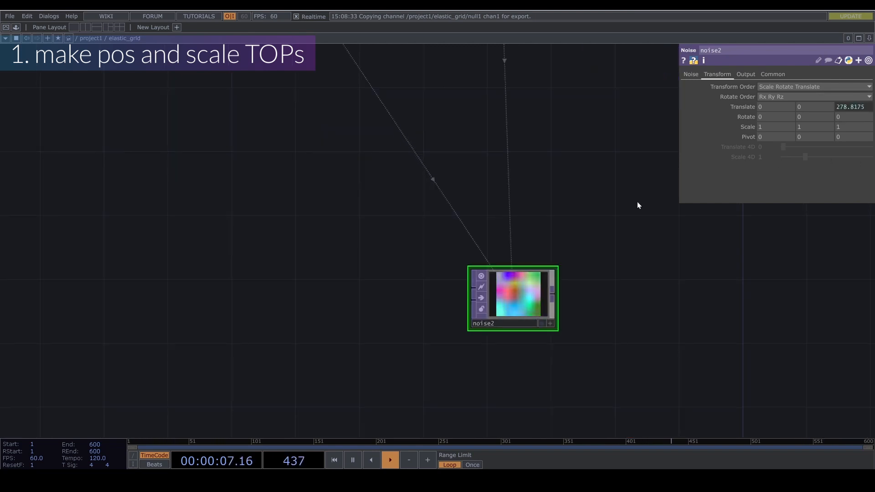
Add a Math TOP after noise2 and set its Channel Post OP to Positive
{"action": "left_click_drag", "start_coordinate": [565, 255], "coordinate": [473, 237]}
{"action": "left_click_drag", "start_coordinate": [511, 186], "coordinate": [424, 274]}
{"action": "middle_click_drag", "start_coordinate": [380, 225], "coordinate": [395, 228]}
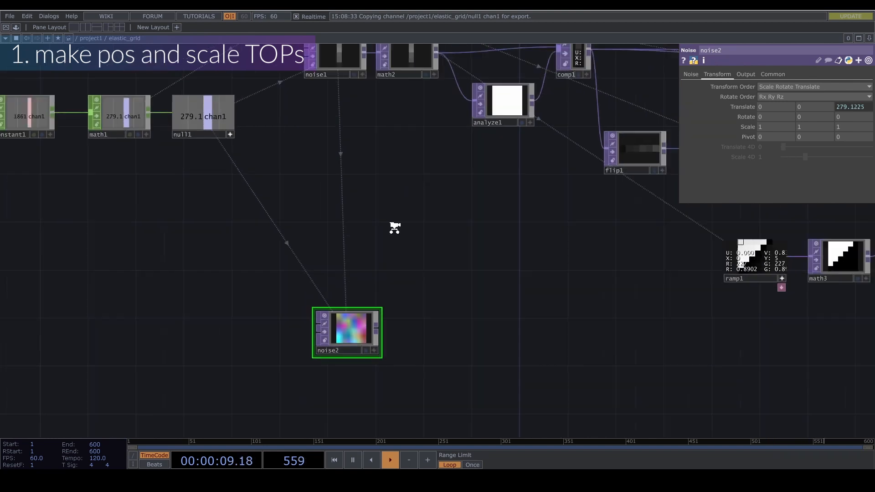
{"action": "scroll", "coordinate": [395, 228], "scroll_direction": "down", "scroll_amount": 3}
{"action": "scroll", "coordinate": [426, 307], "scroll_direction": "up", "scroll_amount": 6}
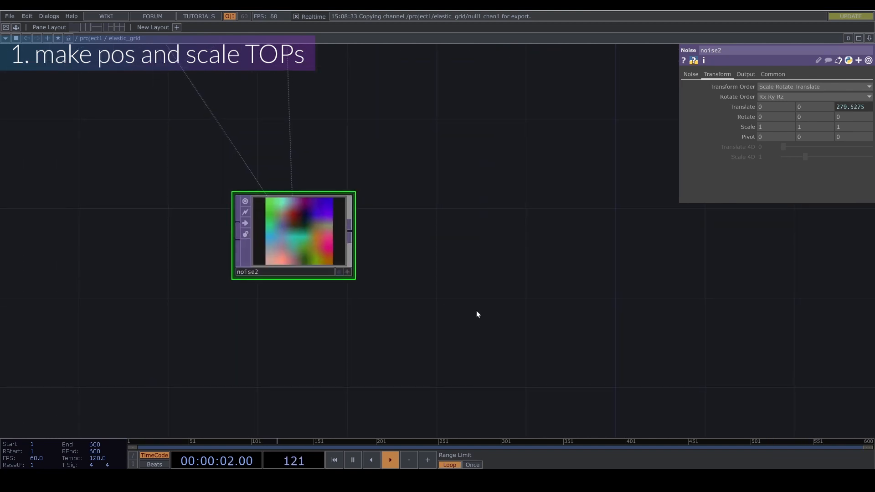
{"action": "scroll", "coordinate": [455, 283], "scroll_direction": "up", "scroll_amount": 1}
{"action": "key", "text": "Tab"}
{"action": "type", "text": "math"}
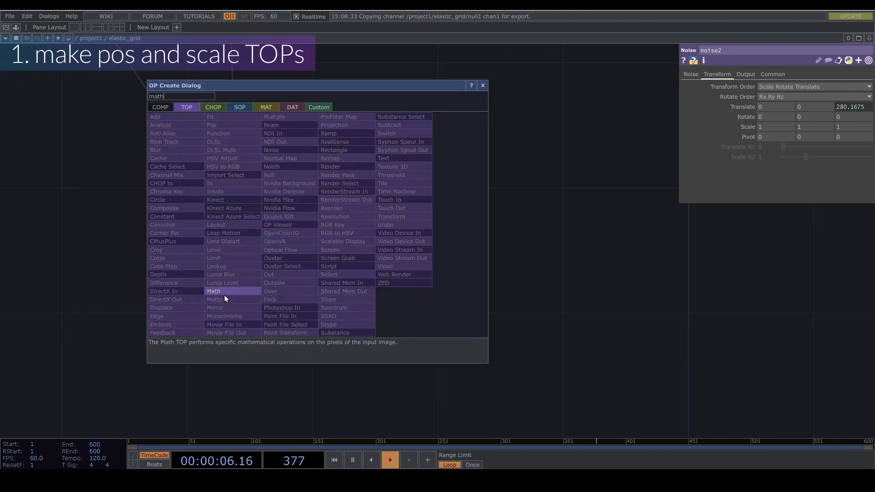
{"action": "left_click", "coordinate": [224, 294]}
{"action": "left_click", "coordinate": [510, 334]}
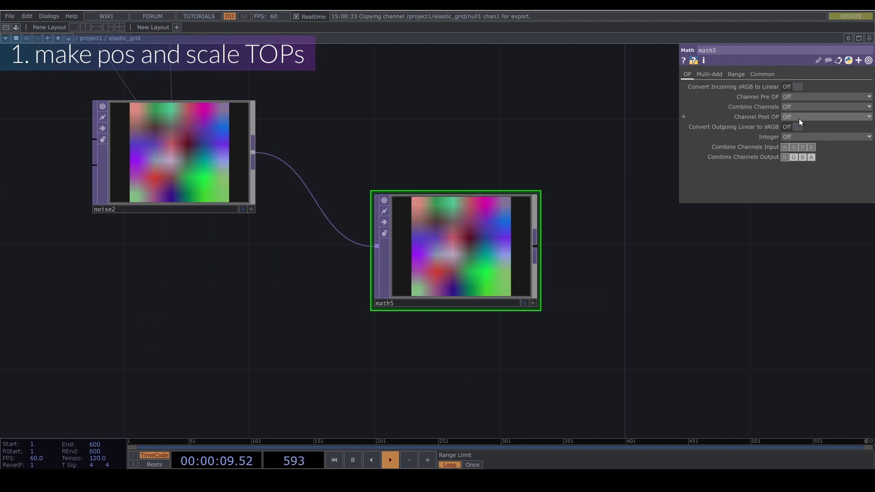
{"action": "left_click", "coordinate": [799, 119]}
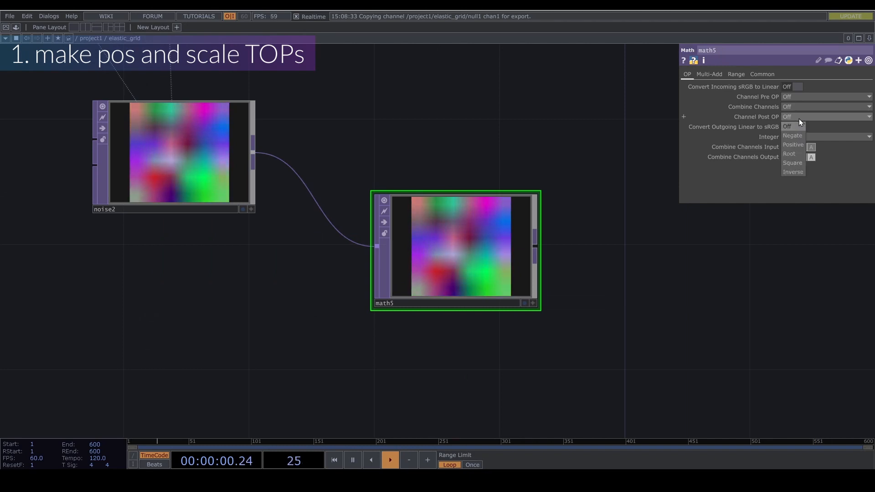
{"action": "left_click", "coordinate": [800, 144]}
Add an Analyze TOP after math5 with operation Sum and scope Rows, and exclude alpha from its channel mask
{"action": "scroll", "coordinate": [524, 266], "scroll_direction": "down", "scroll_amount": 2}
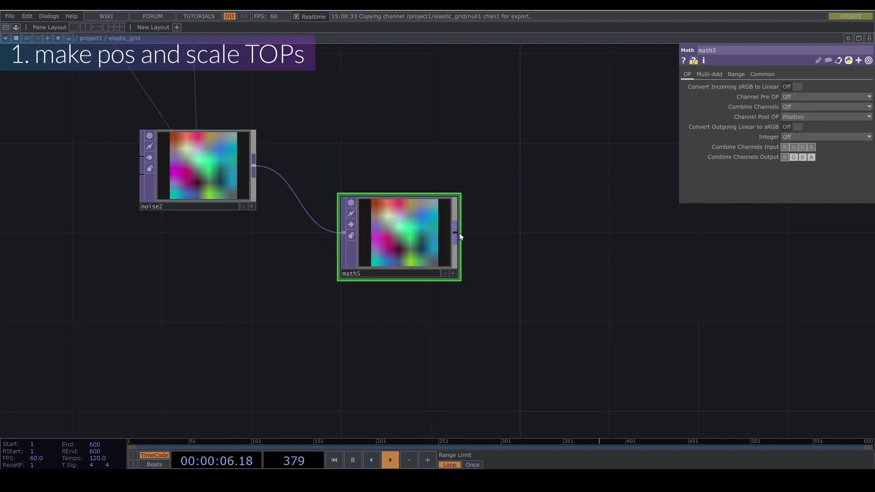
{"action": "right_click", "coordinate": [459, 237]}
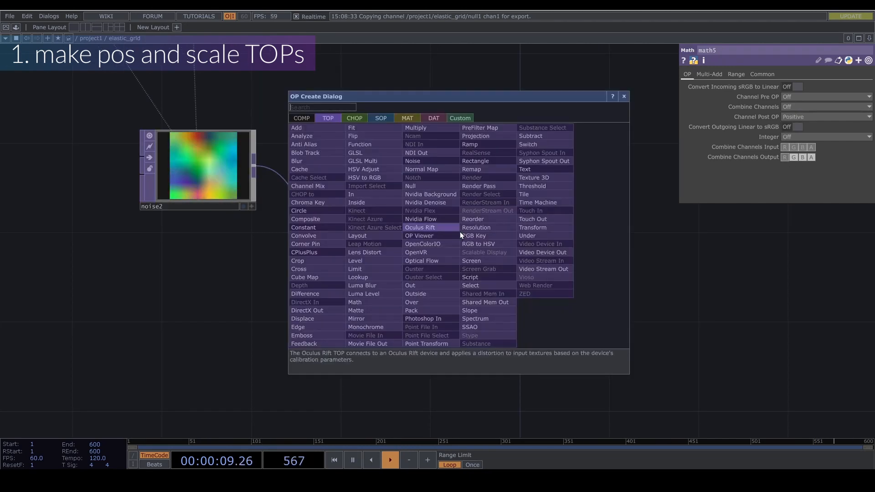
{"action": "type", "text": "an"}
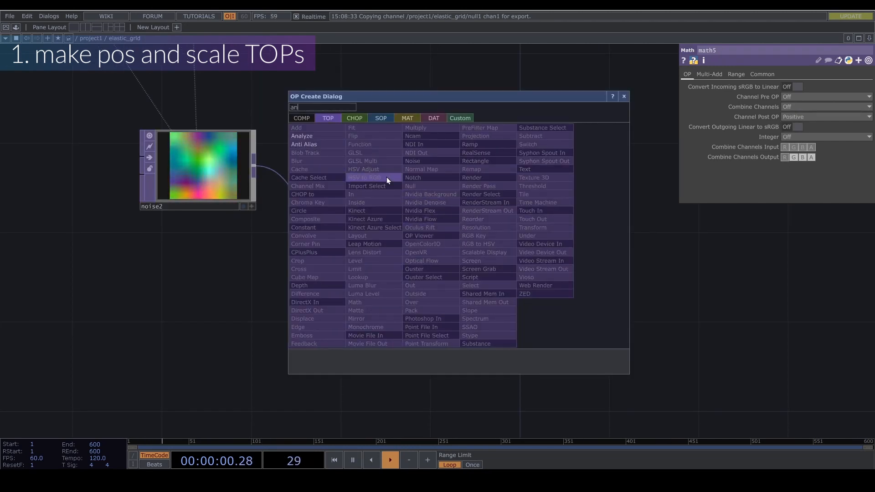
{"action": "left_click", "coordinate": [305, 137]}
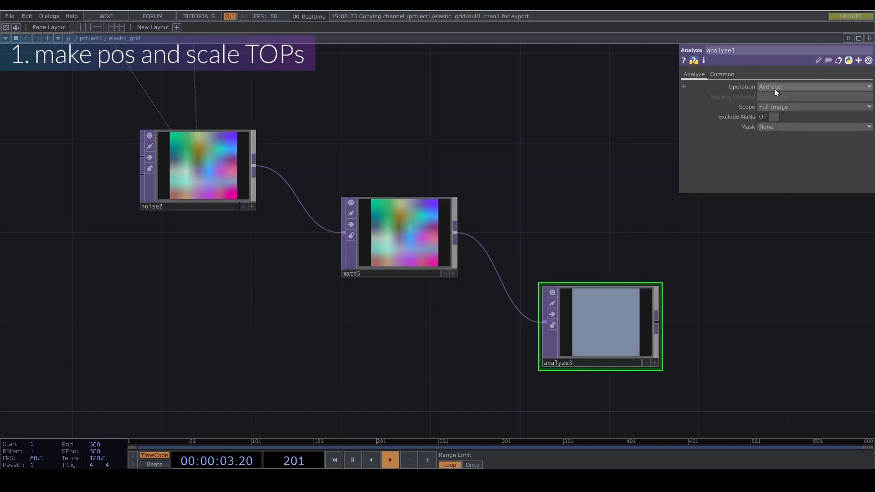
{"action": "left_click", "coordinate": [774, 86]}
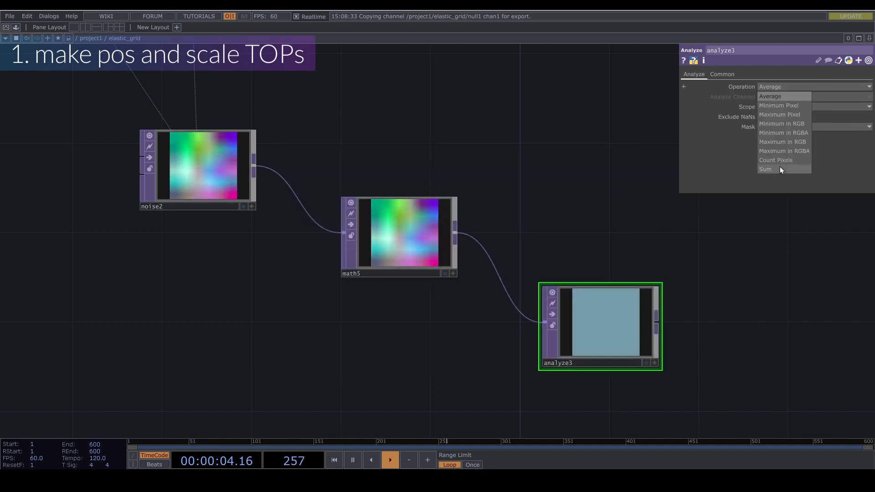
{"action": "left_click", "coordinate": [780, 169]}
{"action": "left_click", "coordinate": [780, 106]}
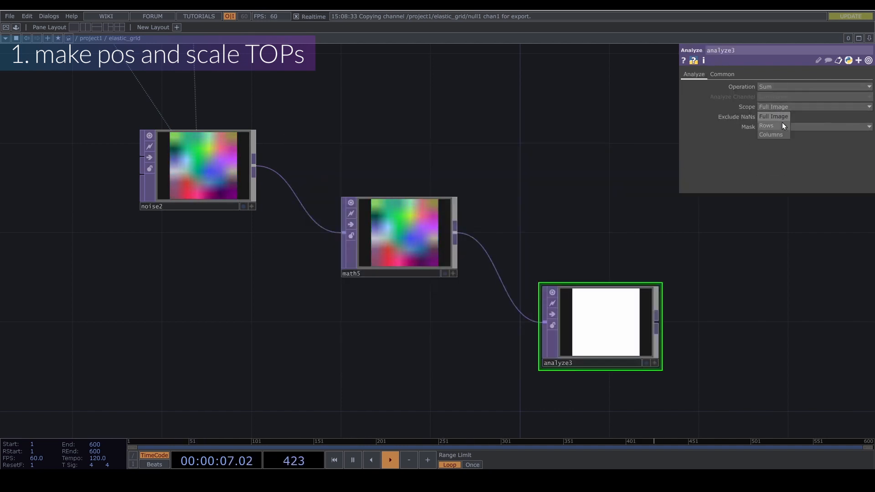
{"action": "left_click", "coordinate": [782, 126]}
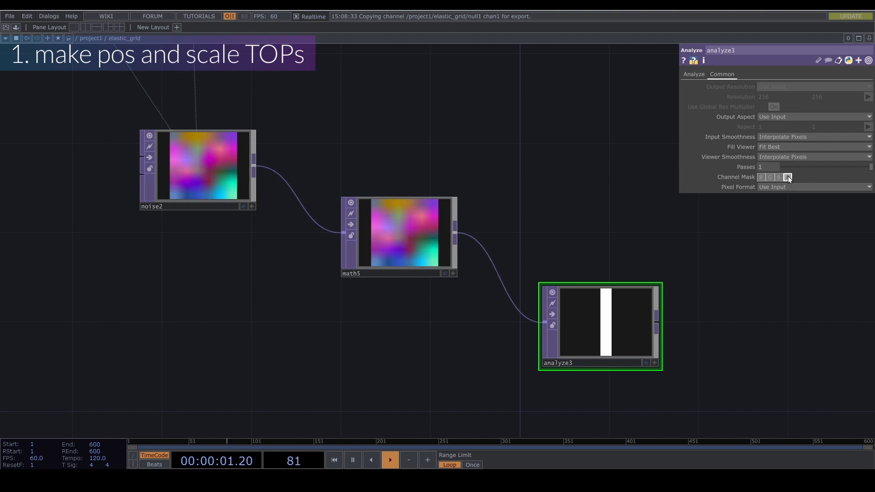
Add a Composite TOP that takes math5 as its first input and analyze3 as its second
{"action": "left_click_drag", "start_coordinate": [647, 253], "coordinate": [514, 208]}
{"action": "left_click_drag", "start_coordinate": [514, 209], "coordinate": [483, 198]}
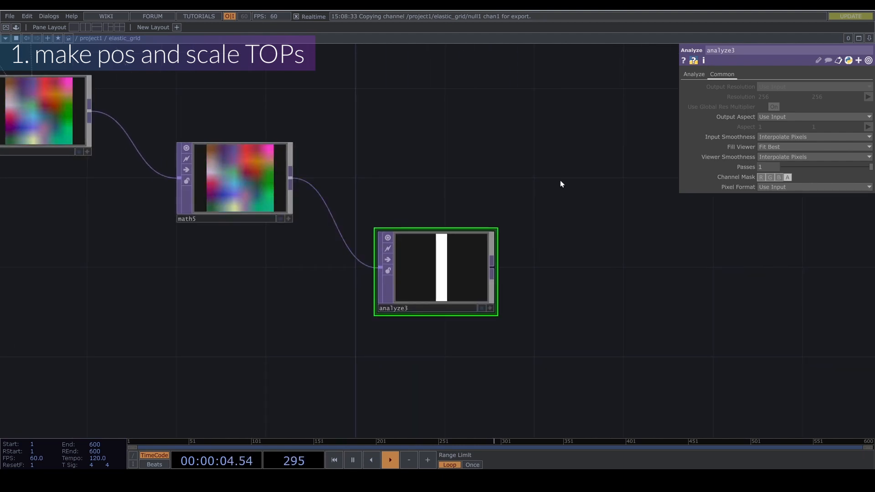
{"action": "left_click_drag", "start_coordinate": [291, 177], "coordinate": [433, 183]}
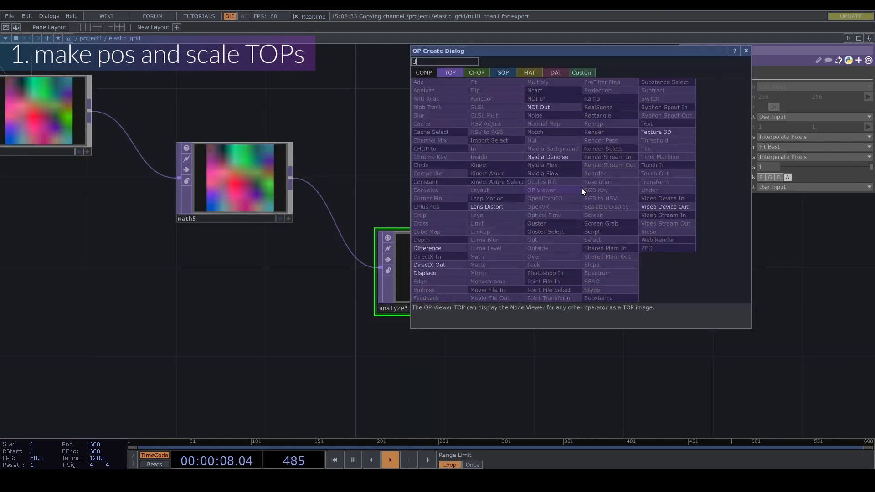
{"action": "left_click", "coordinate": [582, 189]}
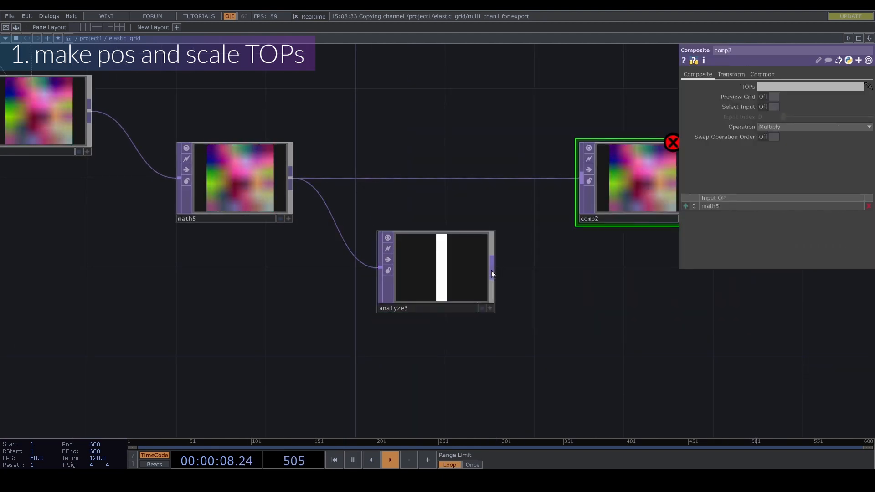
{"action": "left_click_drag", "start_coordinate": [491, 270], "coordinate": [581, 182]}
Set comp2's operation to Divide and its fixed layer to Input 1
{"action": "left_click", "coordinate": [788, 129]}
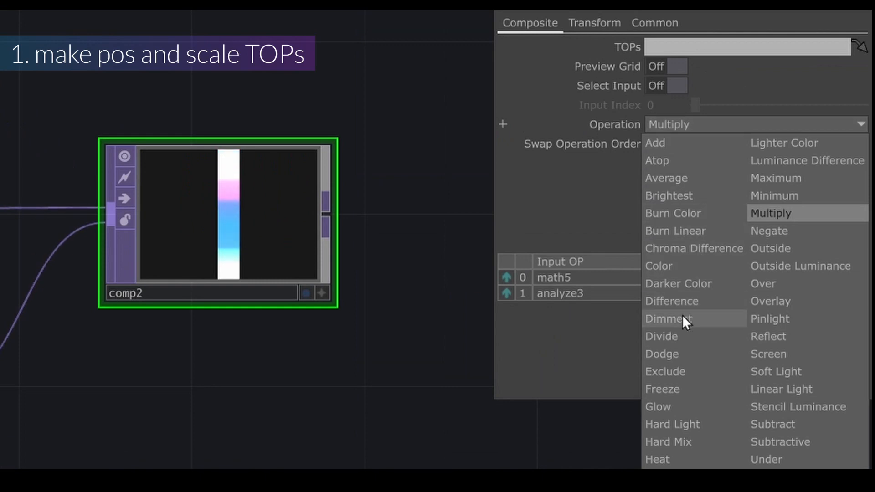
{"action": "left_click", "coordinate": [679, 335]}
{"action": "left_click", "coordinate": [731, 74]}
{"action": "left_click", "coordinate": [766, 87]}
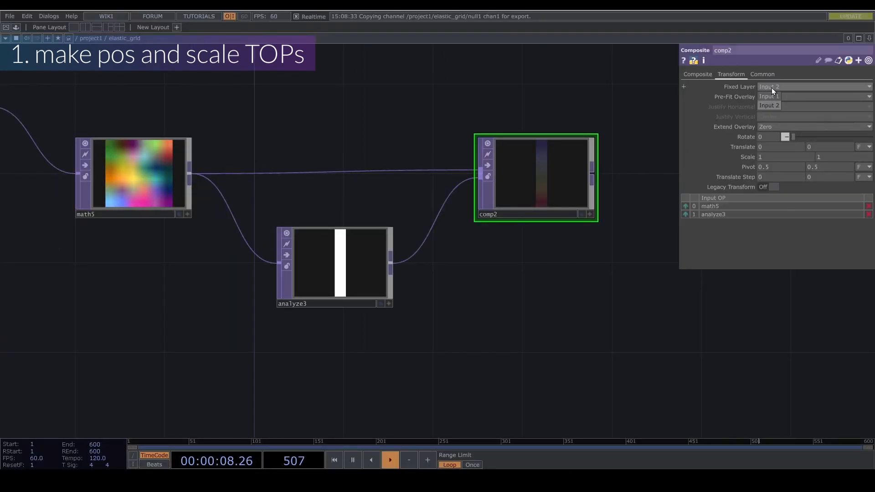
{"action": "left_click", "coordinate": [772, 97]}
Set comp2's input and viewer smoothness to Nearest Pixel
{"action": "left_click", "coordinate": [765, 73]}
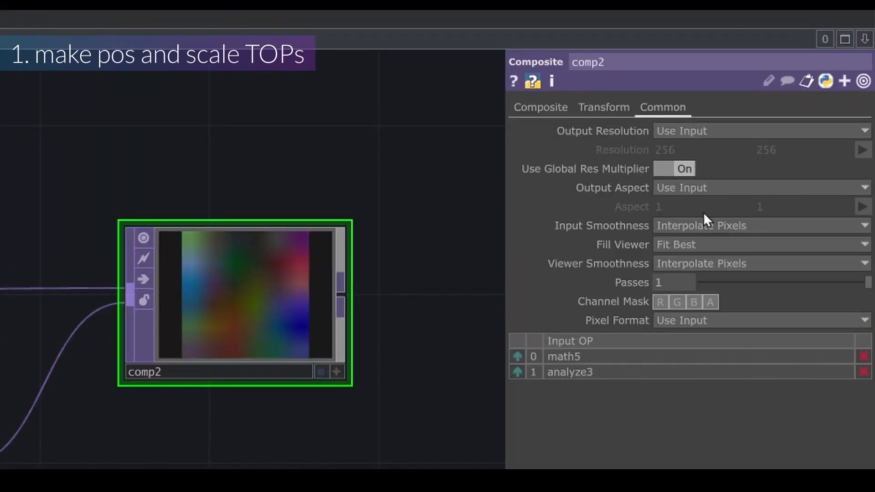
{"action": "left_click", "coordinate": [711, 226]}
{"action": "left_click", "coordinate": [706, 244]}
{"action": "left_click", "coordinate": [708, 264]}
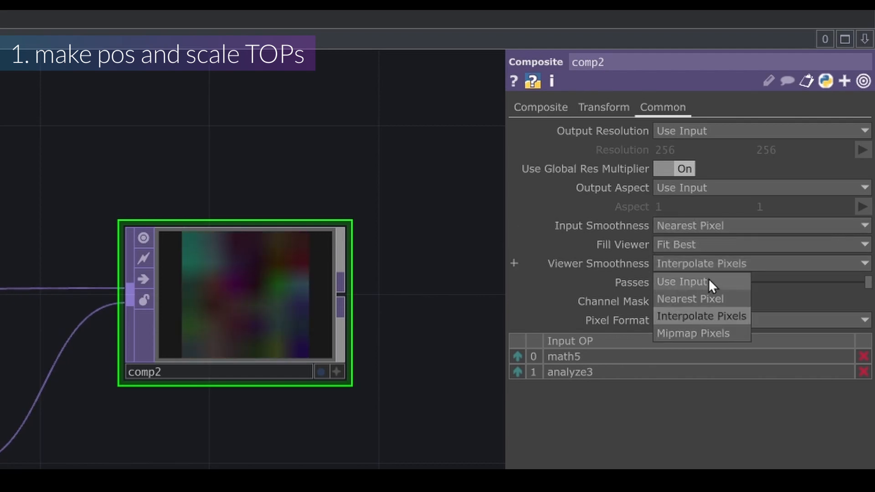
{"action": "left_click", "coordinate": [708, 298]}
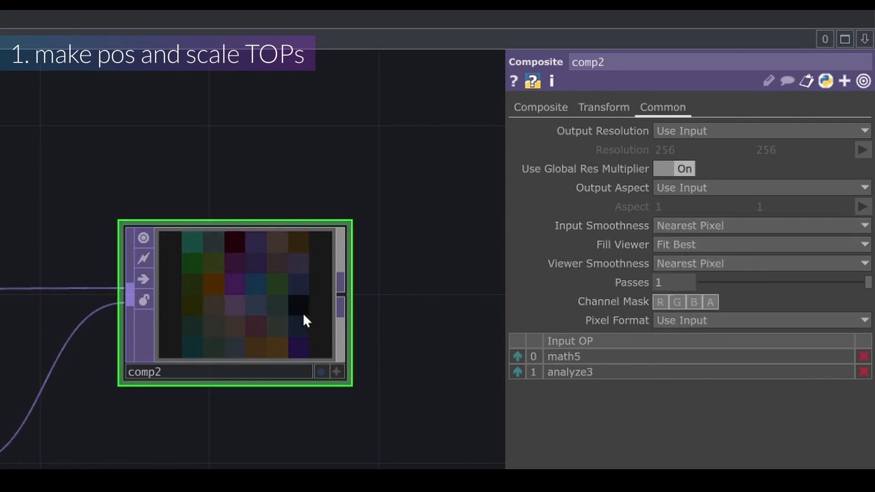
Extend the branch from comp2's output and end it with a Null TOP placed below the other output nulls
{"action": "scroll", "coordinate": [302, 320], "scroll_direction": "up", "scroll_amount": 5}
{"action": "scroll", "coordinate": [272, 430], "scroll_direction": "up", "scroll_amount": 3}
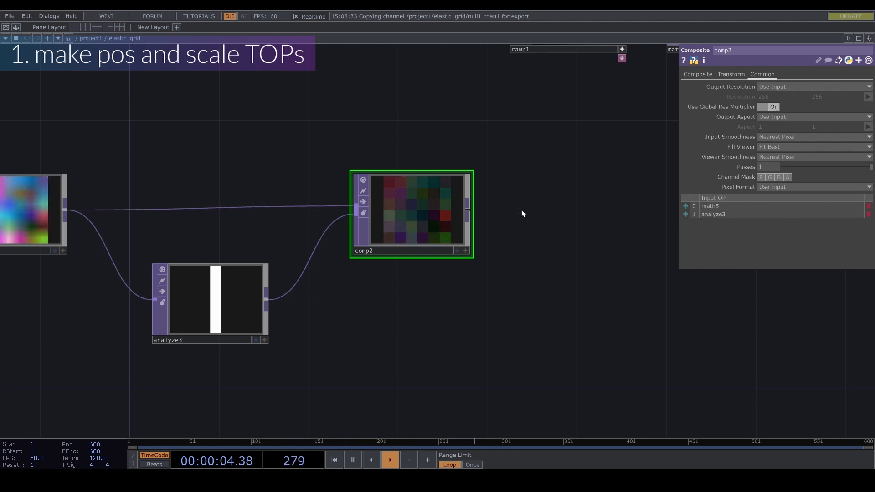
{"action": "scroll", "coordinate": [410, 290], "scroll_direction": "down", "scroll_amount": 3}
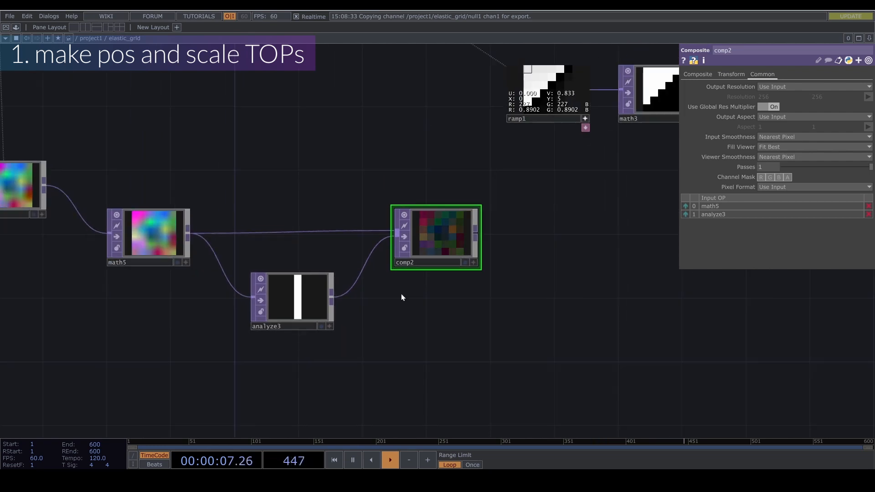
{"action": "right_click_drag", "start_coordinate": [419, 347], "coordinate": [163, 218]}
{"action": "left_click", "coordinate": [15, 170]}
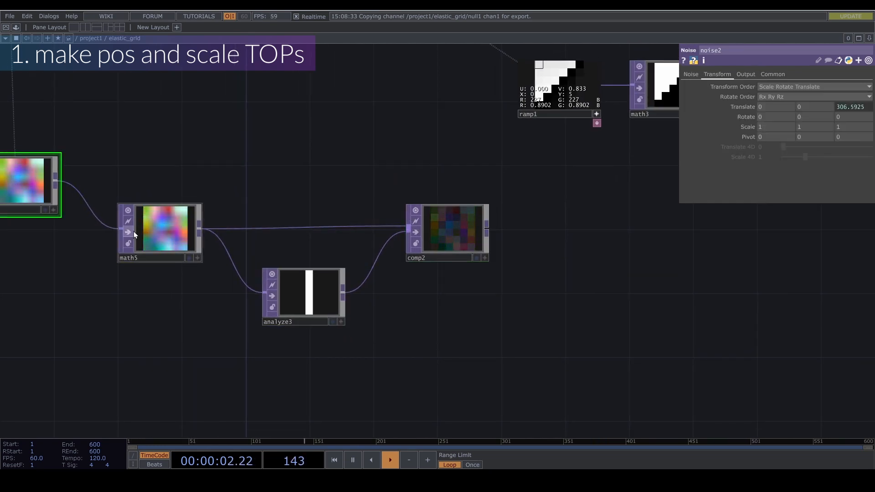
{"action": "left_click", "coordinate": [336, 294]}
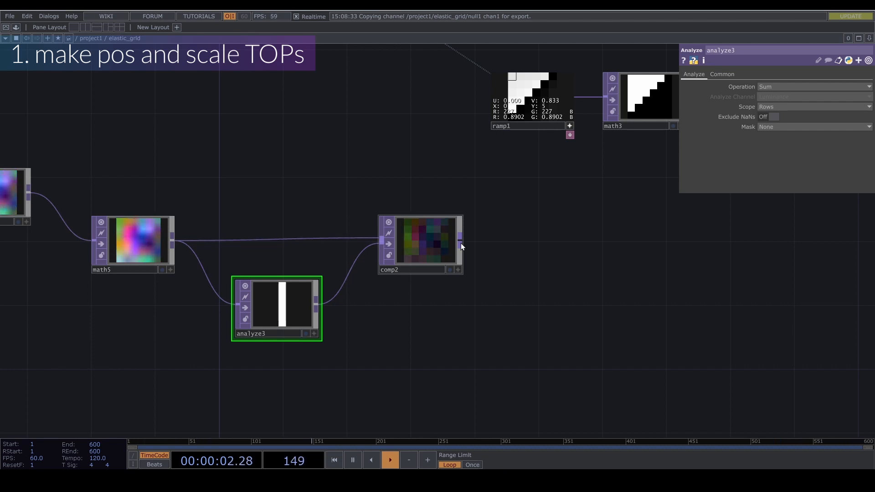
{"action": "right_click", "coordinate": [461, 242]}
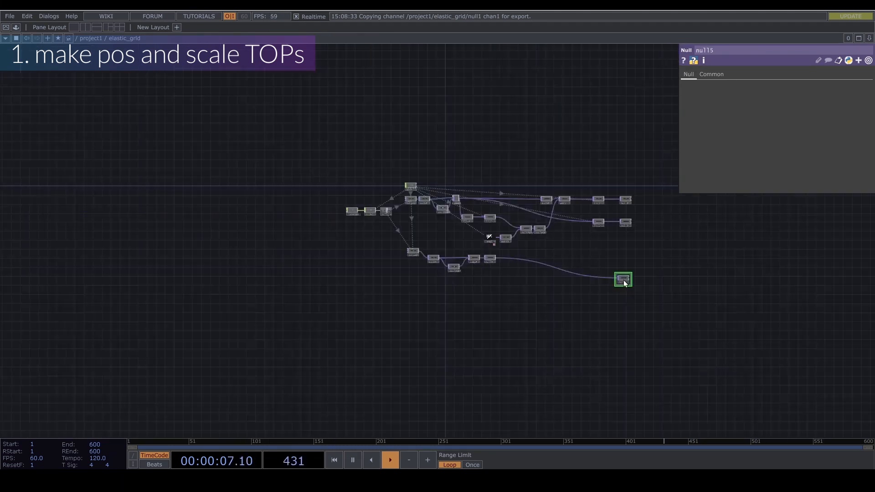
Branch a Fit TOP off null4's output and set its fit mode to Fill
{"action": "scroll", "coordinate": [520, 285], "scroll_direction": "up", "scroll_amount": 8}
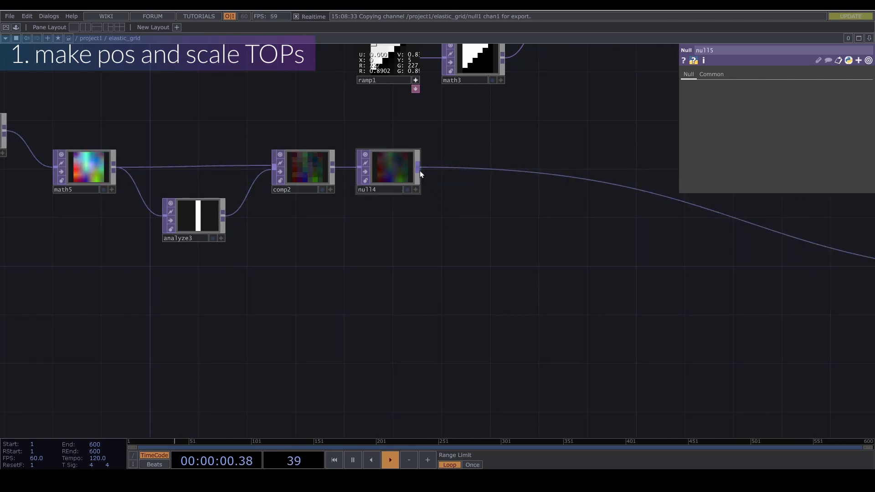
{"action": "left_click_drag", "start_coordinate": [418, 170], "coordinate": [464, 294]}
{"action": "type", "text": "fi"}
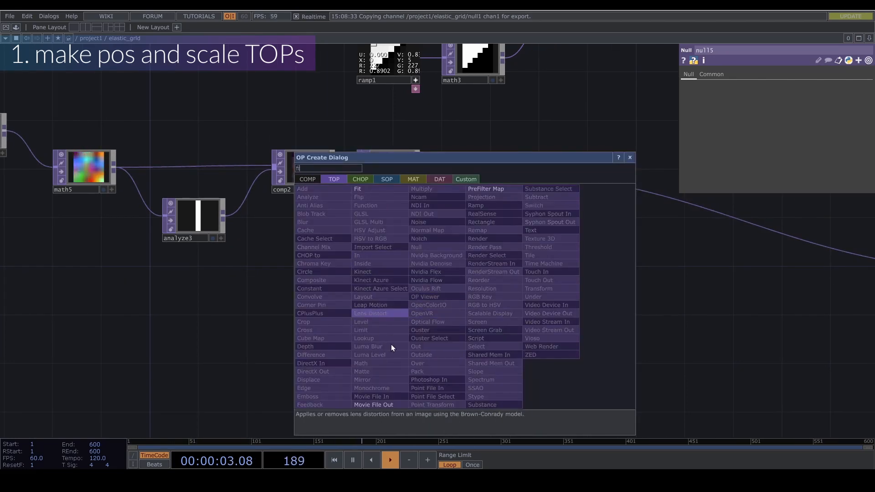
{"action": "left_click", "coordinate": [381, 191]}
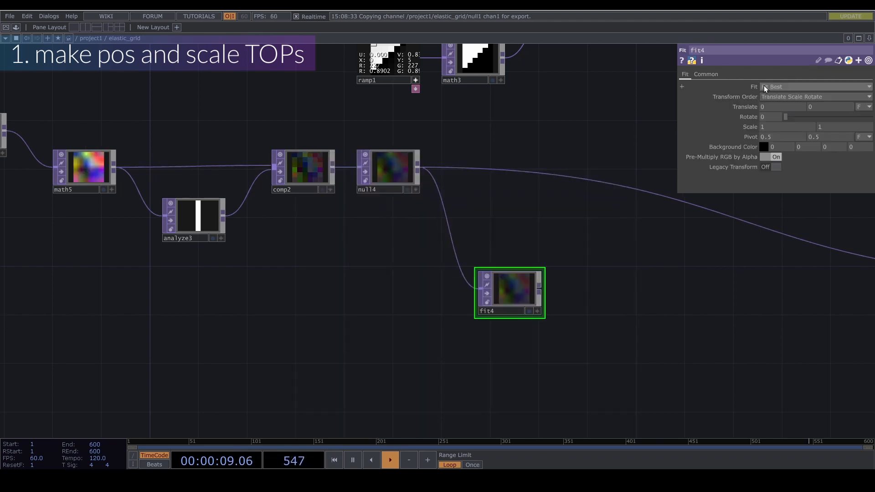
{"action": "left_click", "coordinate": [763, 86]}
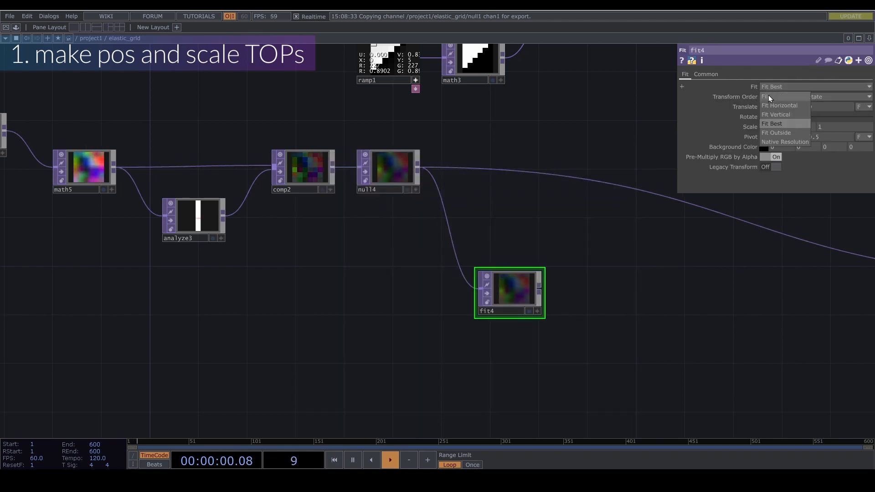
{"action": "left_click", "coordinate": [768, 95]}
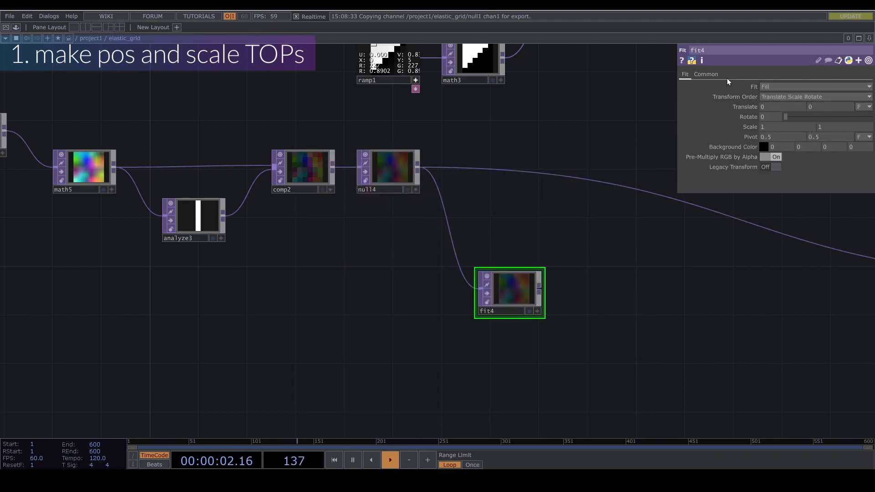
Link both the width and height of fit4's output resolution to par1's Col channel
{"action": "left_click", "coordinate": [715, 74]}
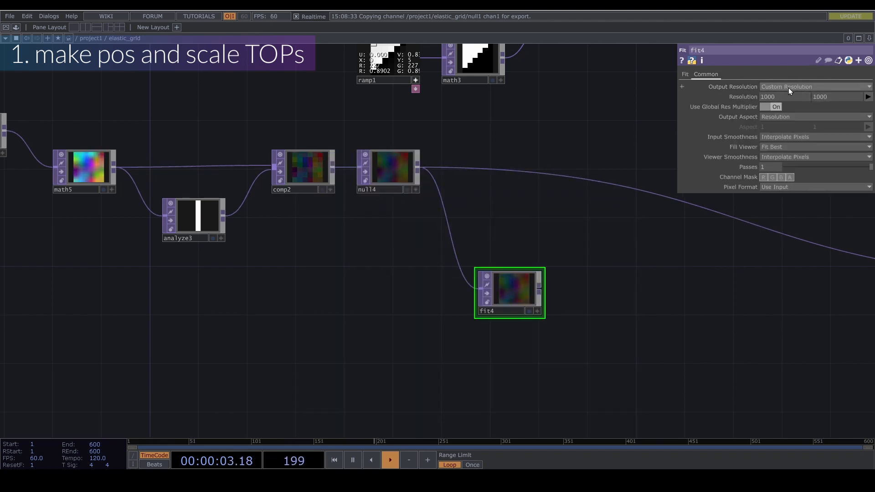
{"action": "left_click_drag", "start_coordinate": [573, 170], "coordinate": [562, 230]}
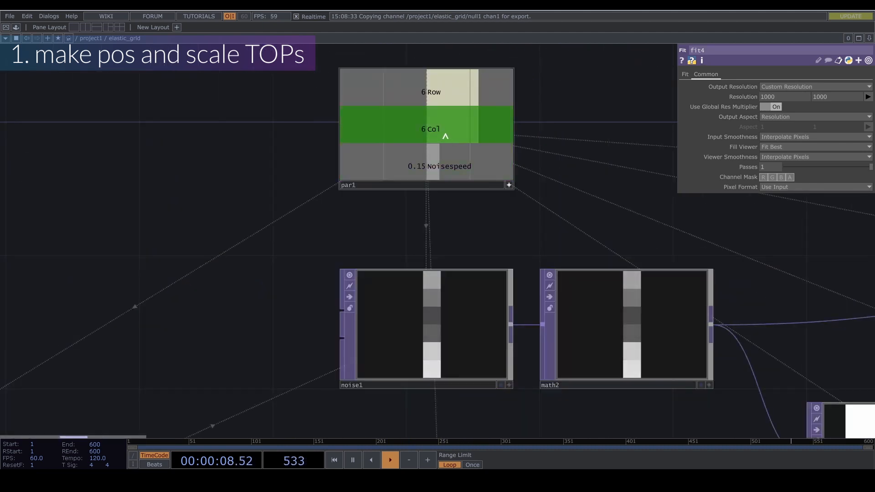
{"action": "left_click_drag", "start_coordinate": [445, 136], "coordinate": [784, 96]}
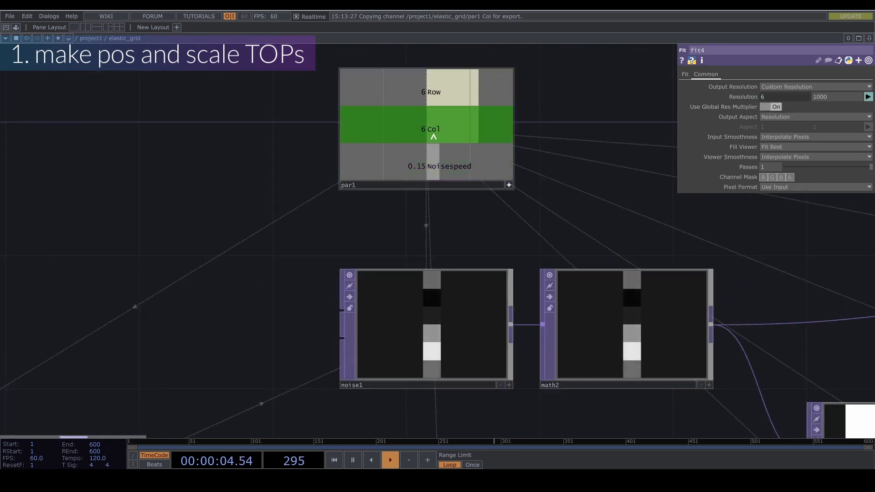
{"action": "left_click_drag", "start_coordinate": [433, 137], "coordinate": [820, 97]}
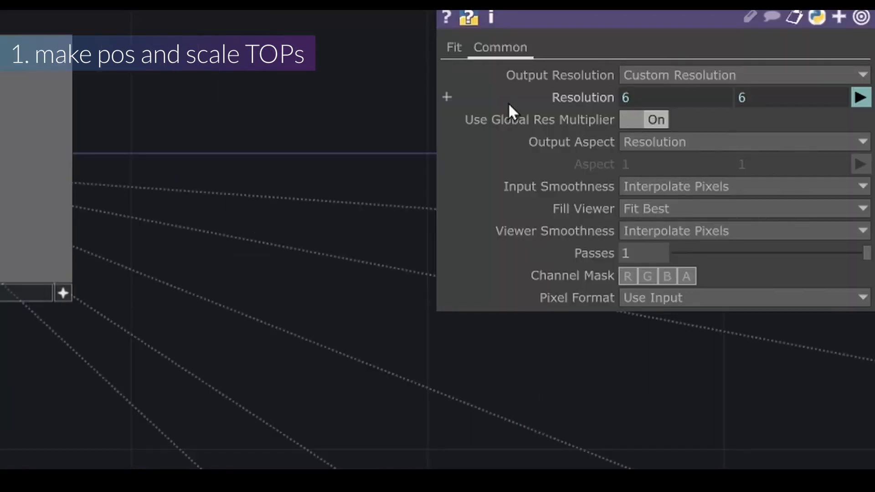
Change fit4's resolution height expression to op('par1')['Col'] * op('par1')['Row']
{"action": "left_click", "coordinate": [571, 99]}
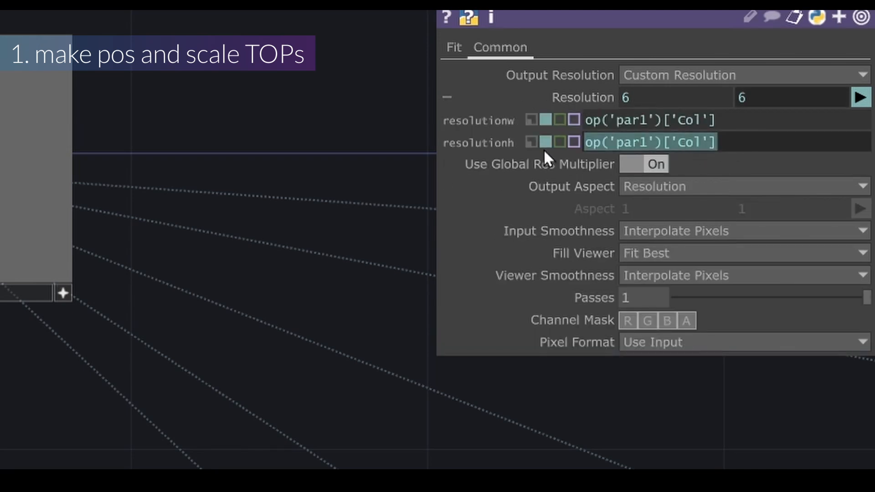
{"action": "left_click", "coordinate": [731, 142]}
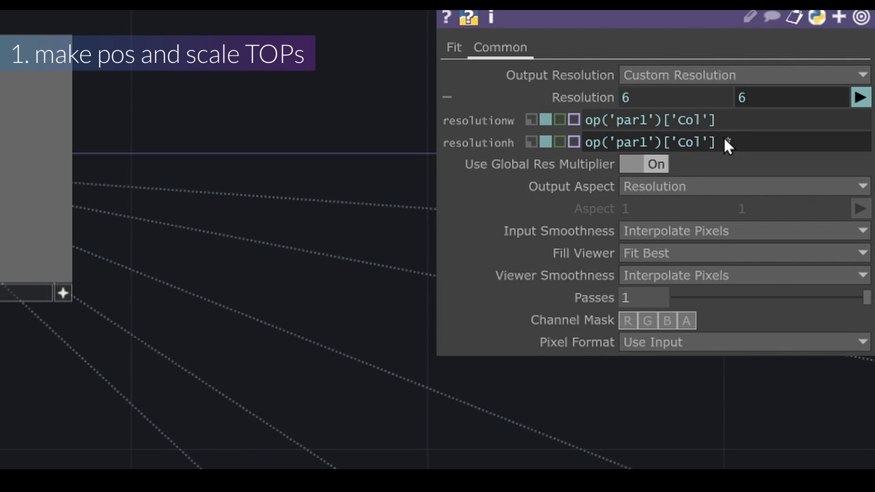
{"action": "type", "text": "*"}
{"action": "type", "text": "op('par1')['Col']"}
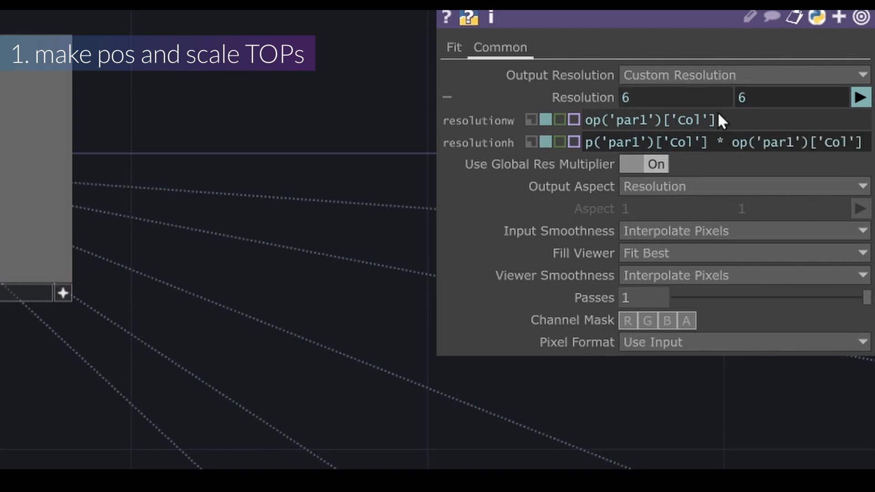
{"action": "double_click", "coordinate": [826, 141]}
{"action": "type", "text": "Row"}
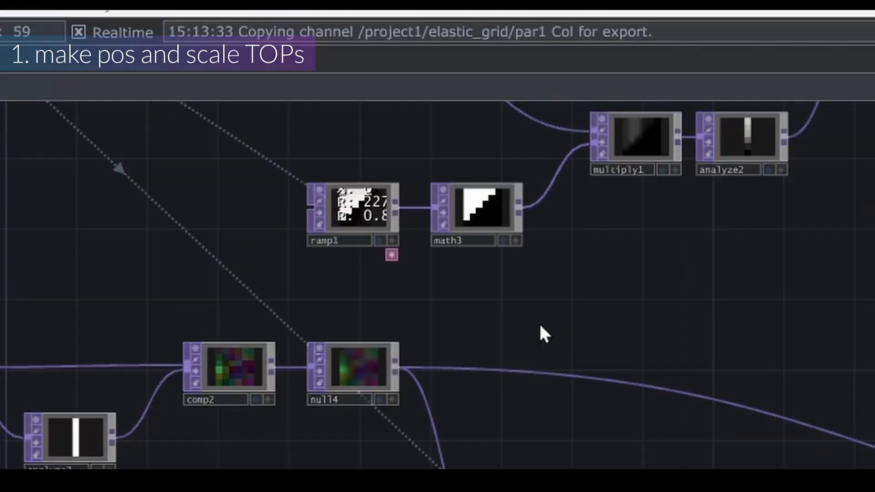
Duplicate the ramp1 and math3 pair and place the copies below fit4
{"action": "left_click_drag", "start_coordinate": [534, 314], "coordinate": [356, 226]}
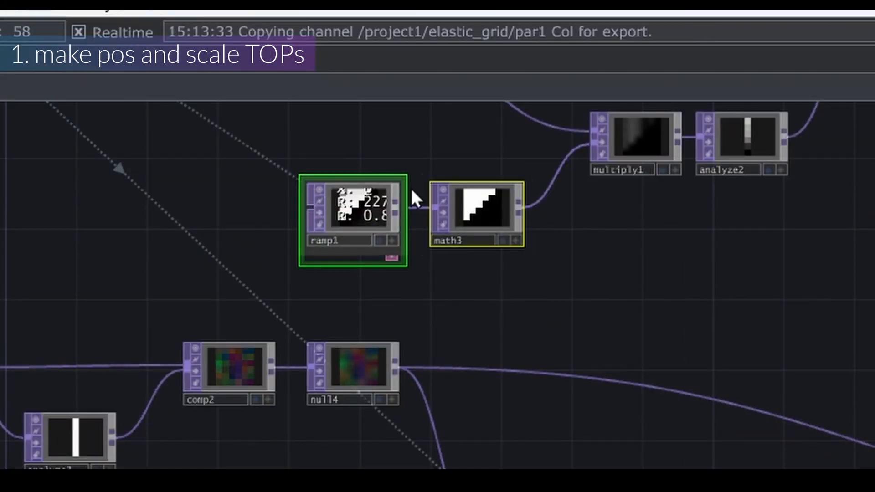
{"action": "key", "text": "ctrl+c"}
{"action": "scroll", "coordinate": [466, 258], "scroll_direction": "down", "scroll_amount": 5}
{"action": "key", "text": "ctrl+v"}
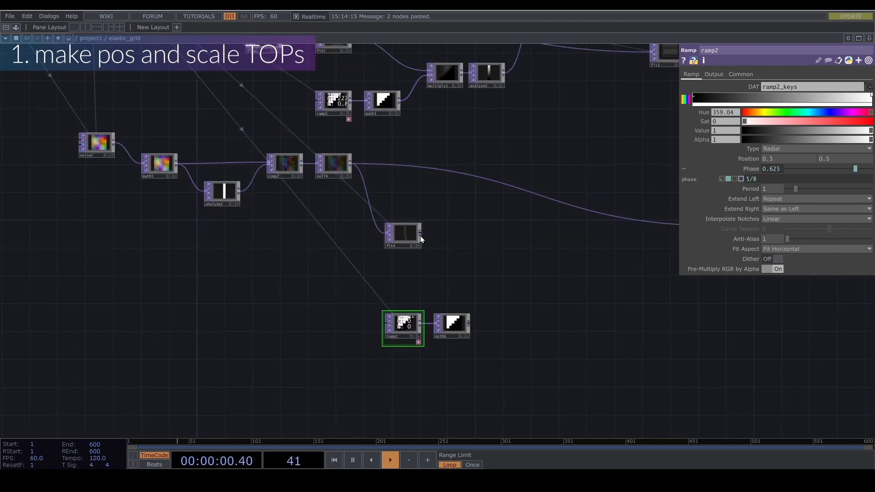
Add a Multiply TOP combining fit4 with the copied math6, and set its fixed layer to Input 1
{"action": "right_click", "coordinate": [420, 236]}
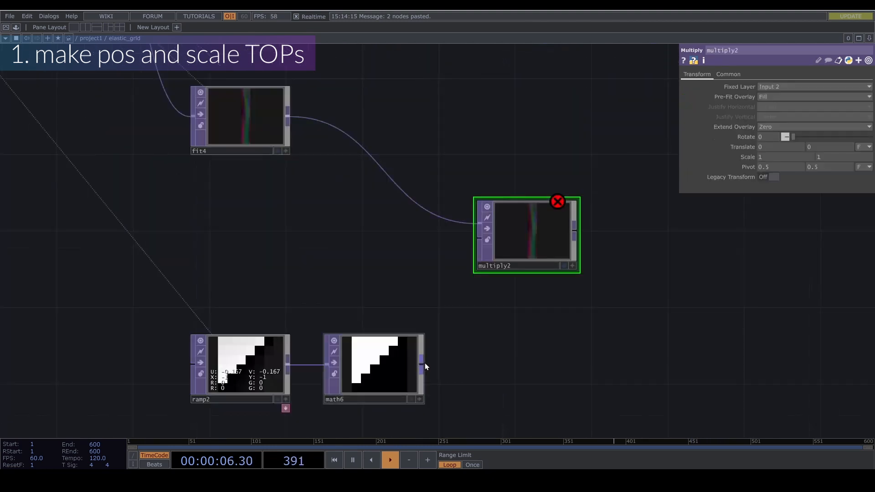
{"action": "left_click_drag", "start_coordinate": [421, 366], "coordinate": [430, 335]}
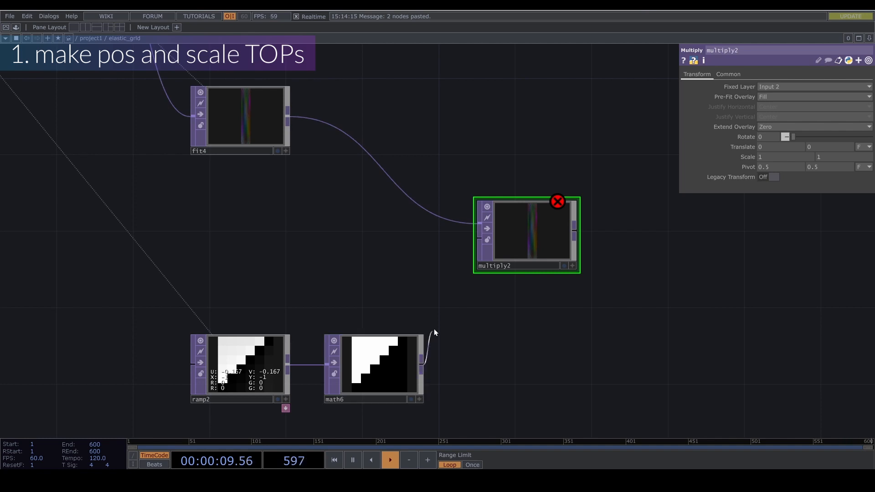
{"action": "left_click", "coordinate": [781, 86]}
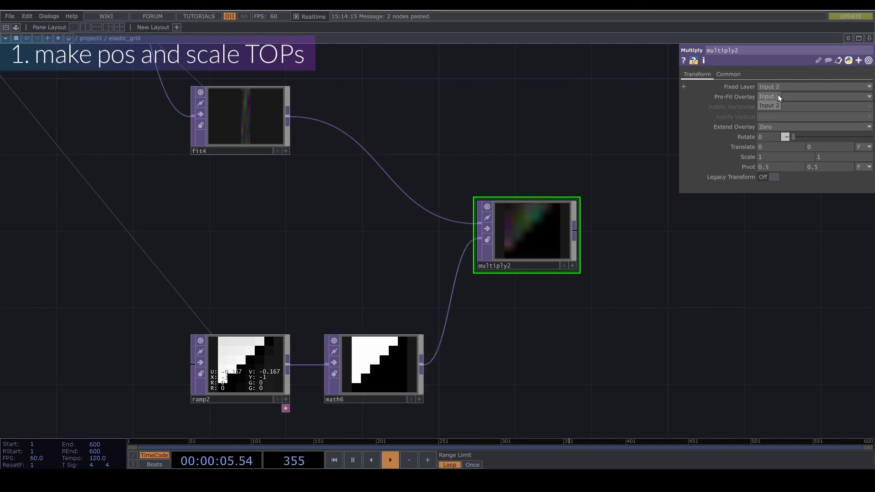
{"action": "left_click", "coordinate": [777, 96]}
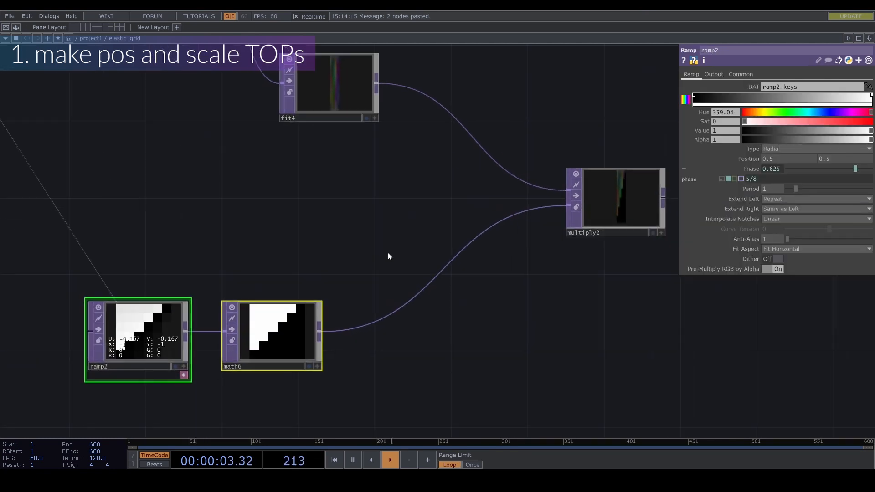
Insert a Crop TOP on the wire between math6 and multiply2
{"action": "left_click_drag", "start_coordinate": [387, 253], "coordinate": [422, 235]}
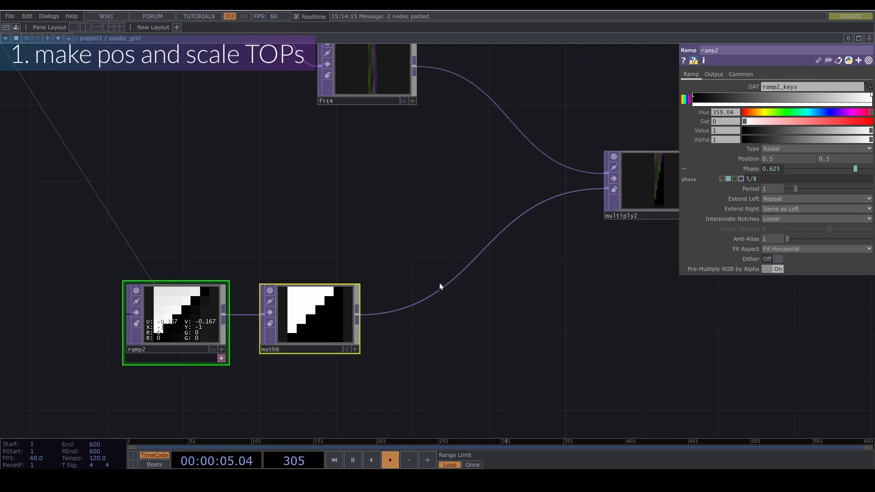
{"action": "right_click", "coordinate": [474, 263]}
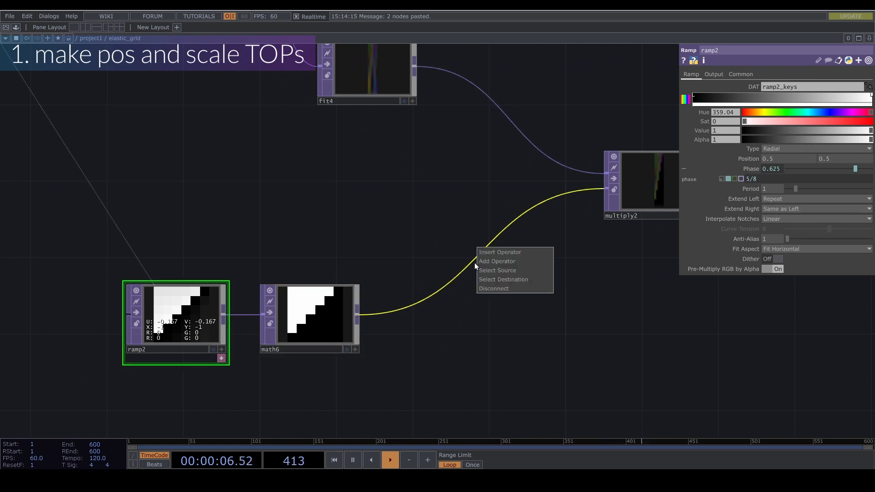
{"action": "left_click", "coordinate": [497, 256]}
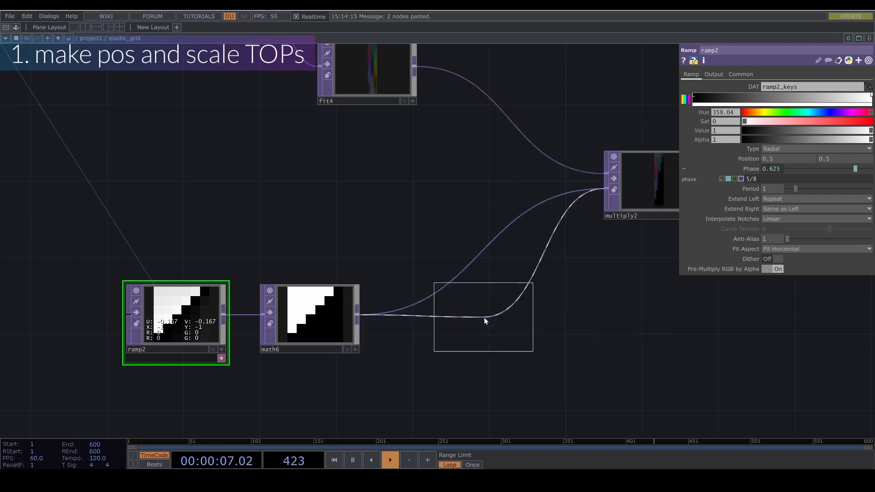
{"action": "left_click", "coordinate": [484, 318]}
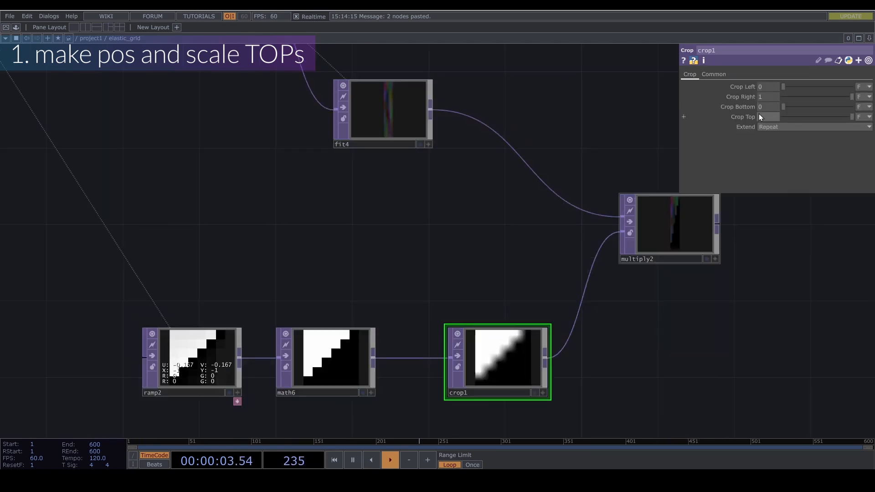
Link crop1's Crop Top value to par1's Row channel so the triangular mask repeats for each row
{"action": "left_click", "coordinate": [741, 117]}
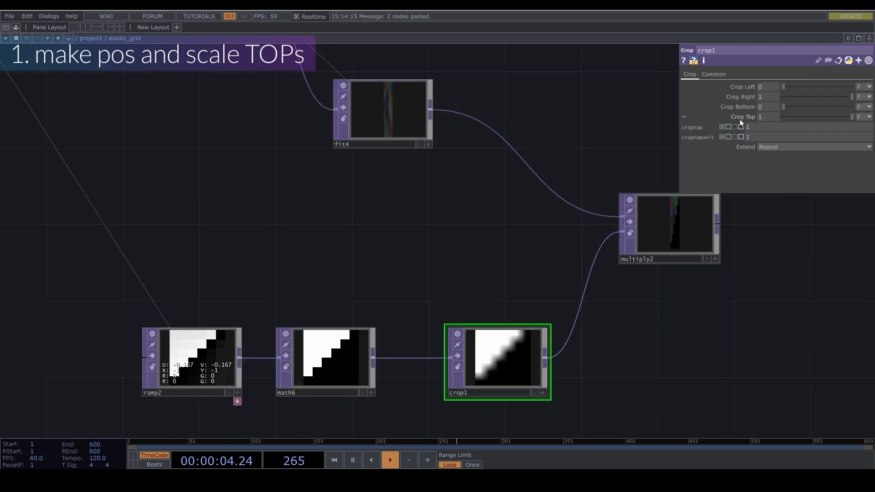
{"action": "scroll", "coordinate": [481, 271], "scroll_direction": "down", "scroll_amount": 3}
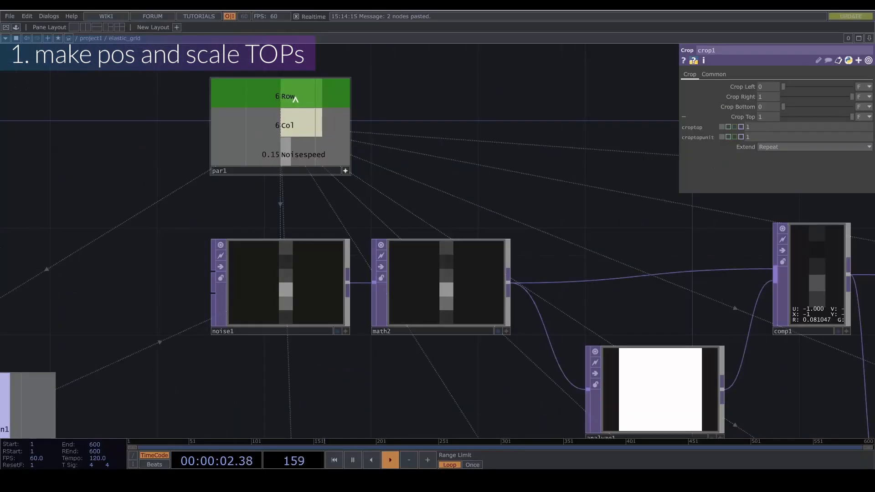
{"action": "left_click_drag", "start_coordinate": [287, 96], "coordinate": [769, 119]}
{"action": "left_click", "coordinate": [768, 114]}
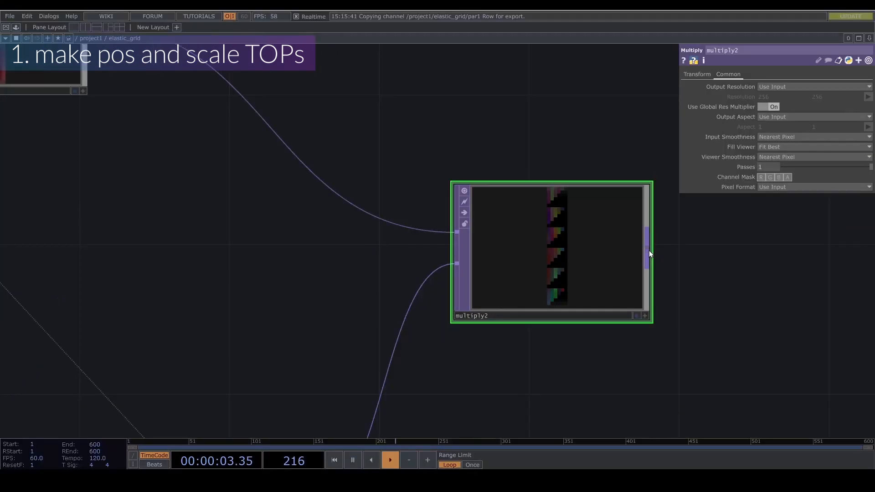
Add an Analyze TOP after multiply2 with its operation set to Sum and its scope to Rows
{"action": "left_click", "coordinate": [649, 250]}
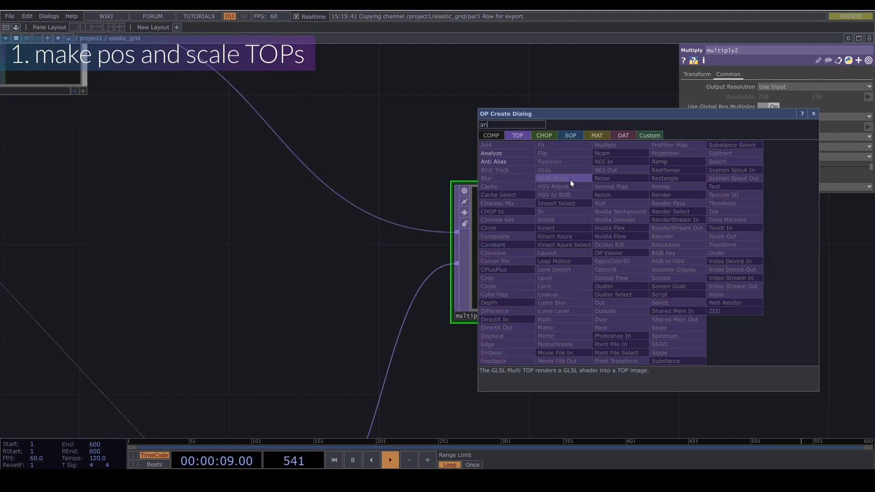
{"action": "key", "text": "Escape"}
{"action": "left_click", "coordinate": [780, 255]}
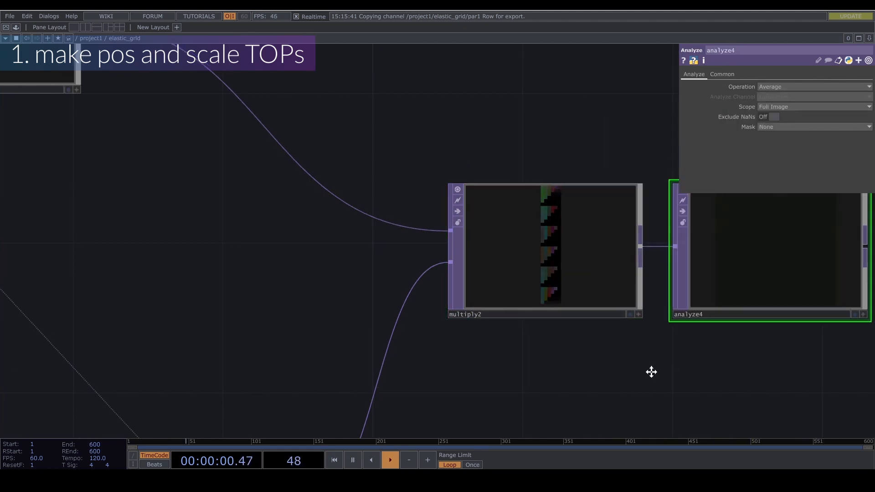
{"action": "left_click", "coordinate": [773, 86]}
{"action": "left_click", "coordinate": [777, 170]}
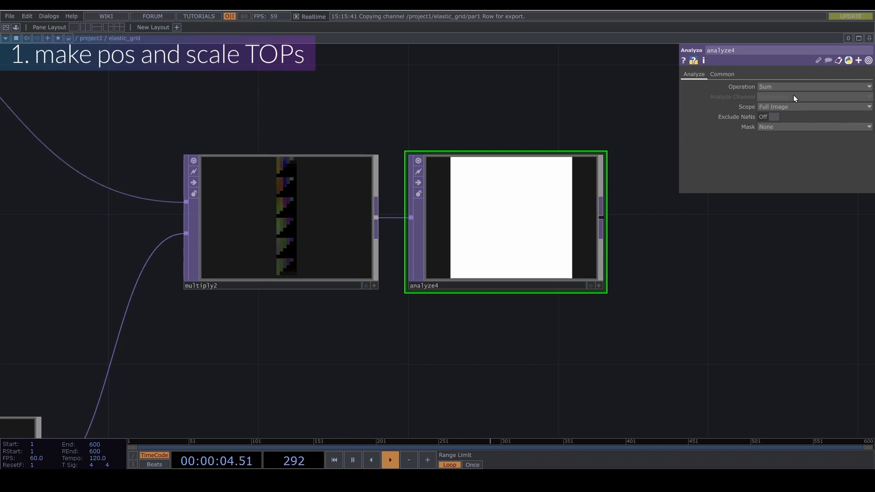
{"action": "left_click", "coordinate": [786, 108]}
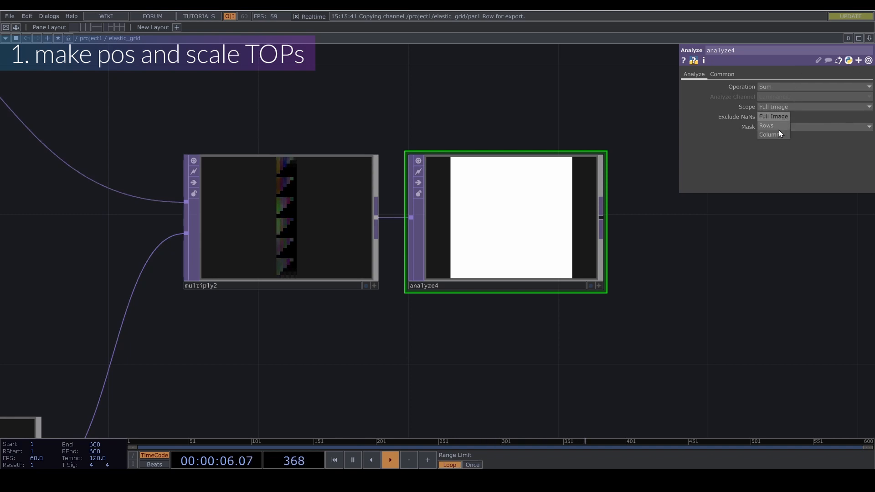
{"action": "left_click", "coordinate": [778, 129]}
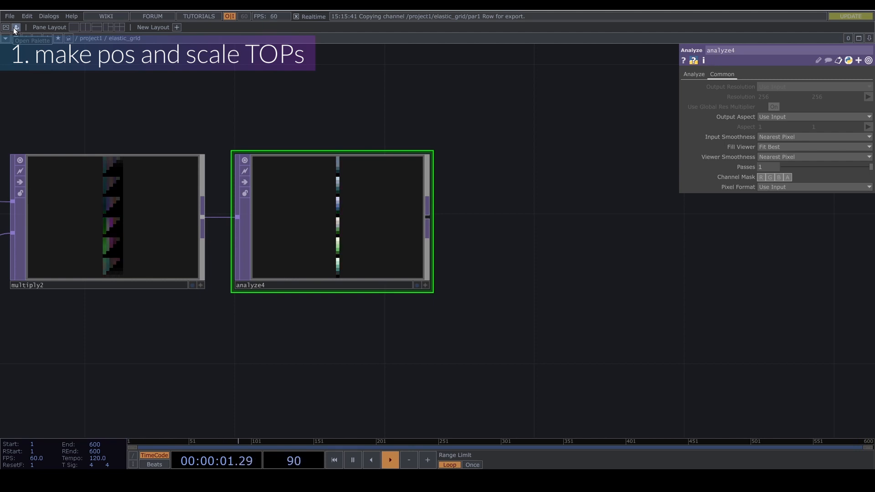
Add the pointRepack component from the palette's PointClouds collection and connect analyze4's output to its input
{"action": "left_click", "coordinate": [16, 27]}
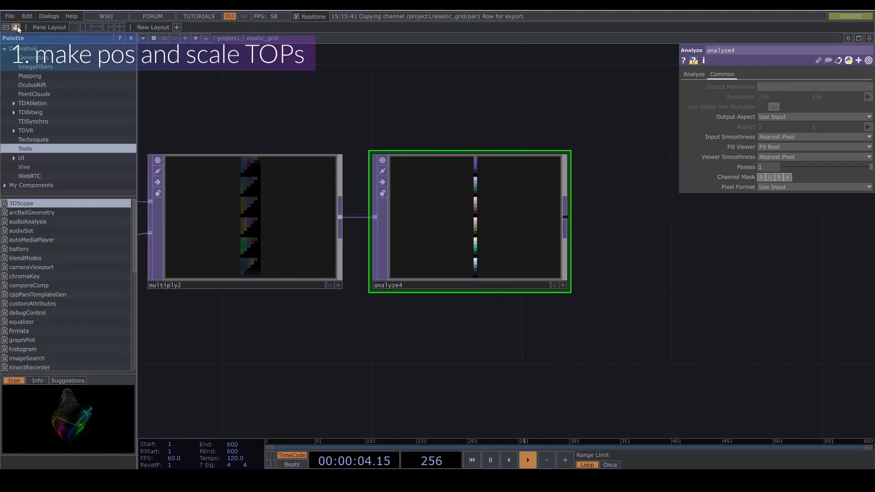
{"action": "left_click", "coordinate": [34, 94]}
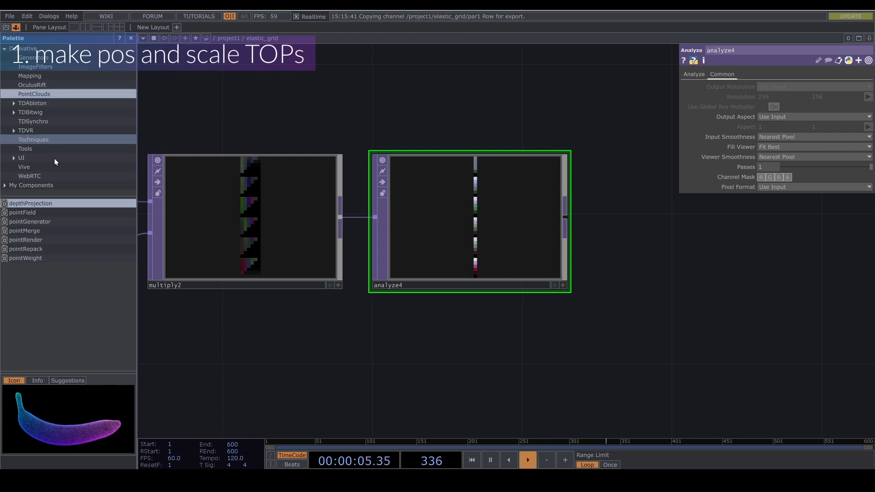
{"action": "left_click", "coordinate": [29, 250]}
{"action": "left_click_drag", "start_coordinate": [26, 250], "coordinate": [677, 235]}
{"action": "left_click_drag", "start_coordinate": [689, 306], "coordinate": [509, 309]}
{"action": "left_click_drag", "start_coordinate": [385, 221], "coordinate": [456, 189]}
{"action": "left_click_drag", "start_coordinate": [591, 210], "coordinate": [591, 248]}
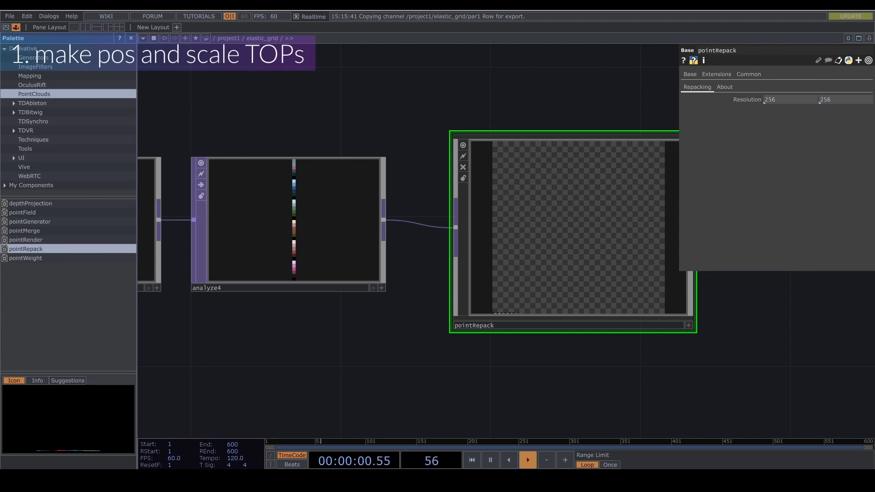
Link pointRepack's Resolution width to par1's Col channel and its height to the Row channel as CHOP references
{"action": "scroll", "coordinate": [396, 124], "scroll_direction": "down", "scroll_amount": 5}
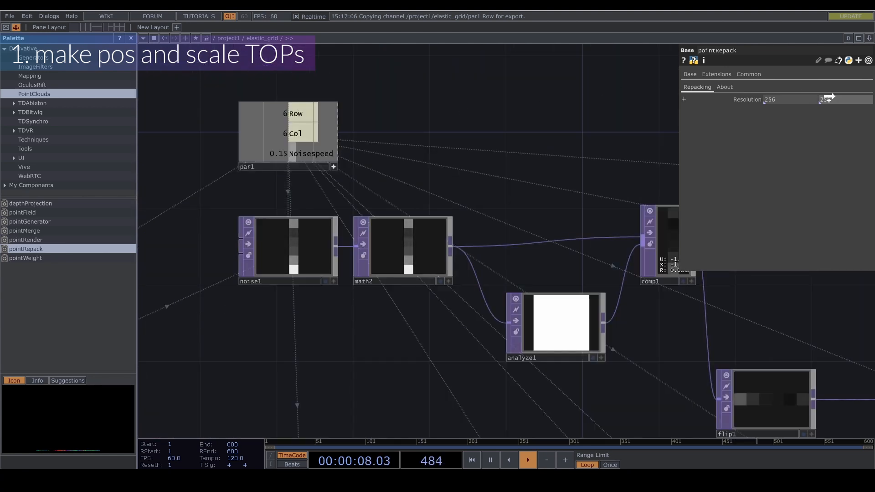
{"action": "left_click_drag", "start_coordinate": [827, 97], "coordinate": [834, 97]}
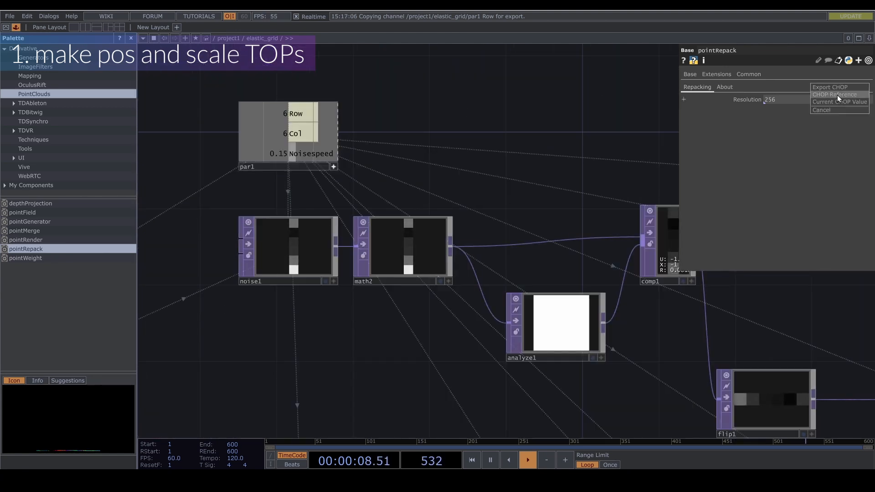
{"action": "left_click_drag", "start_coordinate": [300, 133], "coordinate": [768, 100]}
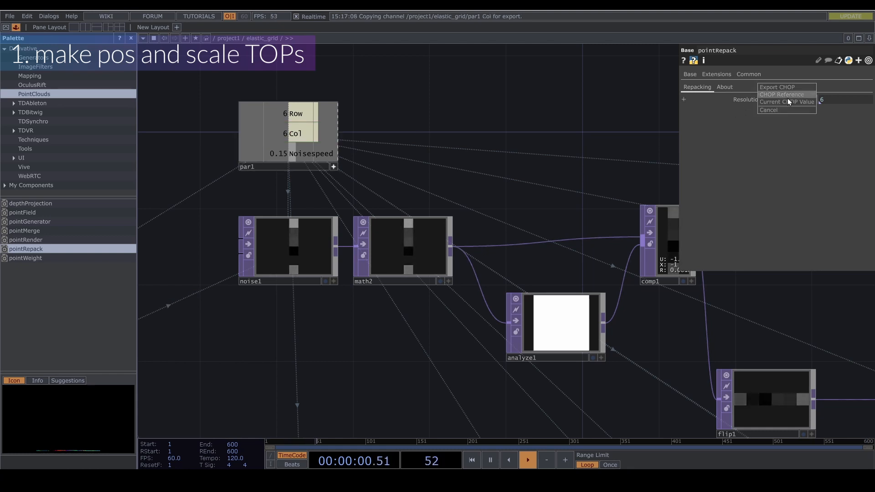
{"action": "left_click", "coordinate": [786, 95]}
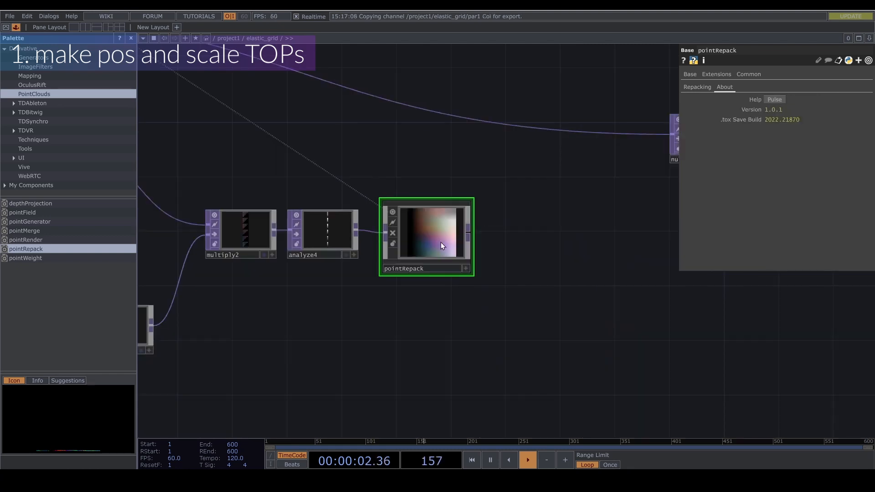
Add an Add TOP fed by the output of pointRepack
{"action": "scroll", "coordinate": [450, 274], "scroll_direction": "down", "scroll_amount": 5}
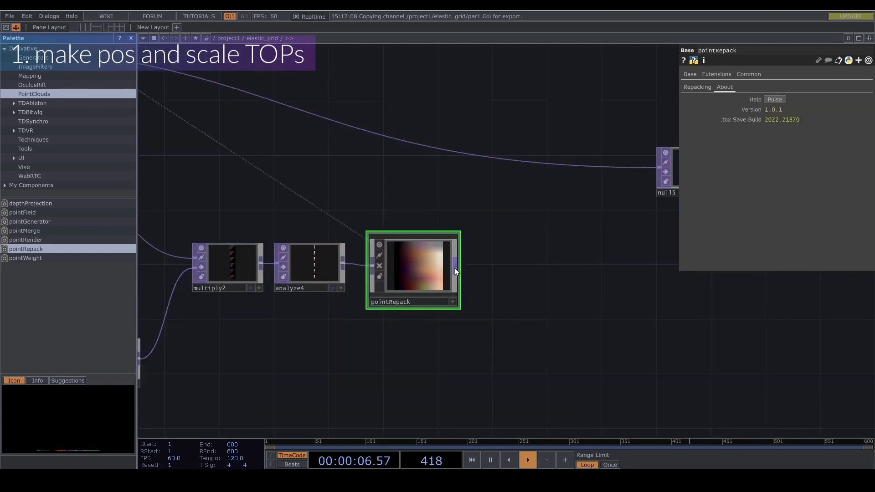
{"action": "right_click", "coordinate": [455, 268]}
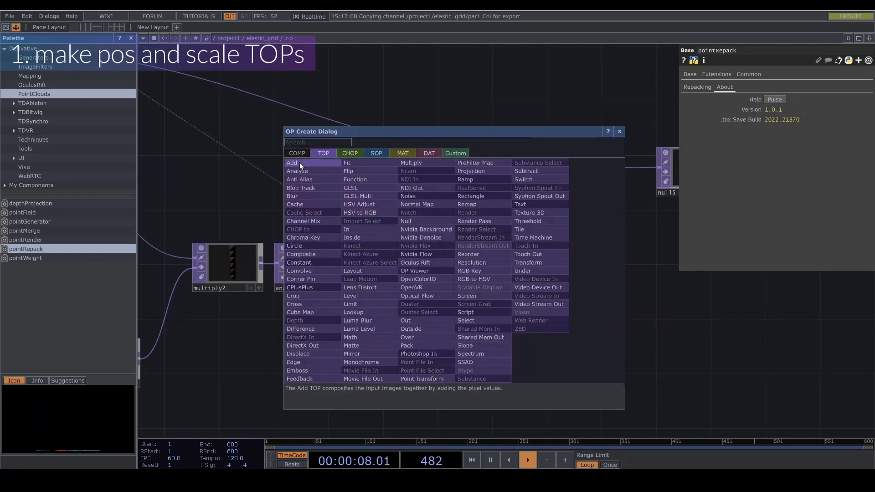
{"action": "left_click", "coordinate": [299, 162]}
{"action": "left_click", "coordinate": [606, 85]}
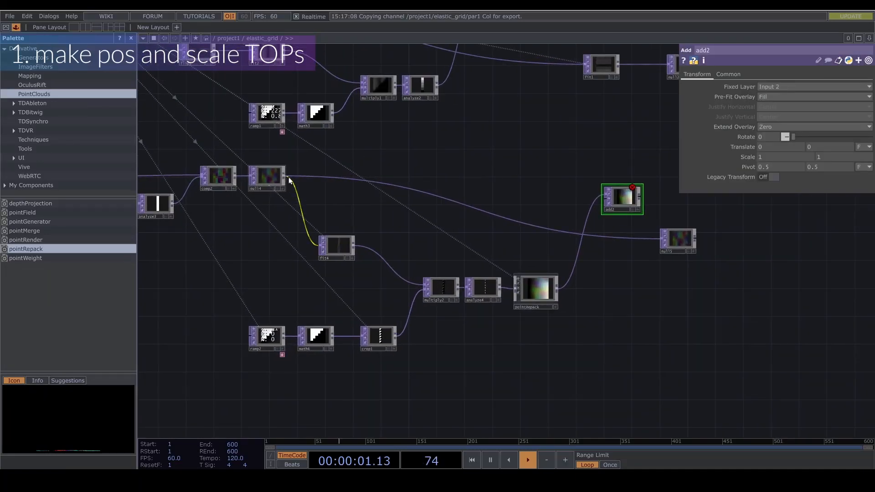
Branch a Math TOP off null4 with Multiply set to 0.5, and connect it to the second input of add2
{"action": "scroll", "coordinate": [278, 182], "scroll_direction": "up", "scroll_amount": 3}
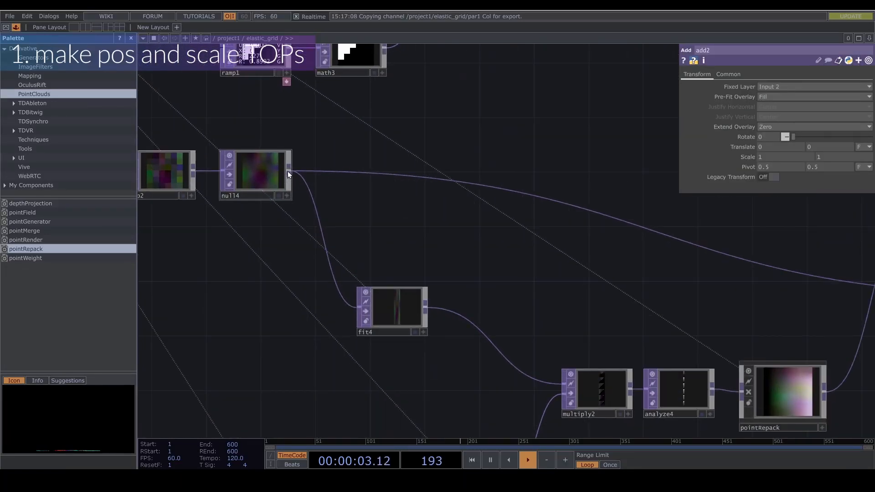
{"action": "left_click", "coordinate": [273, 178]}
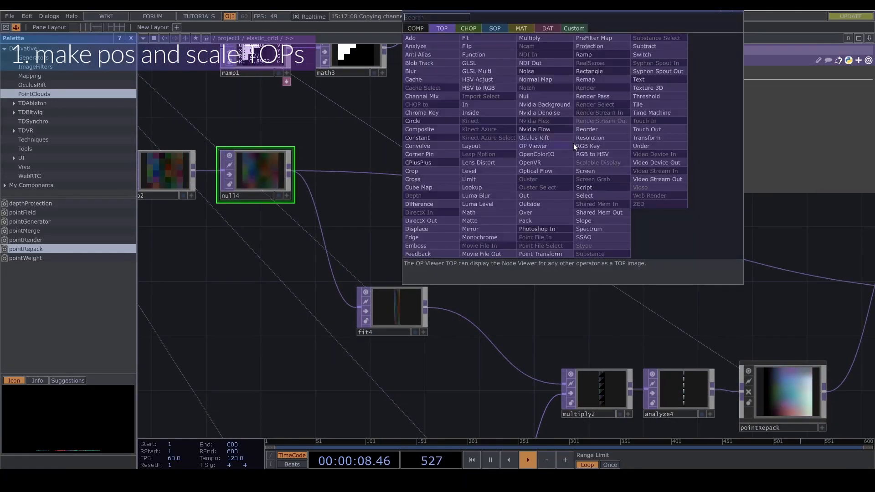
{"action": "left_click", "coordinate": [573, 143]}
{"action": "left_click", "coordinate": [575, 138]}
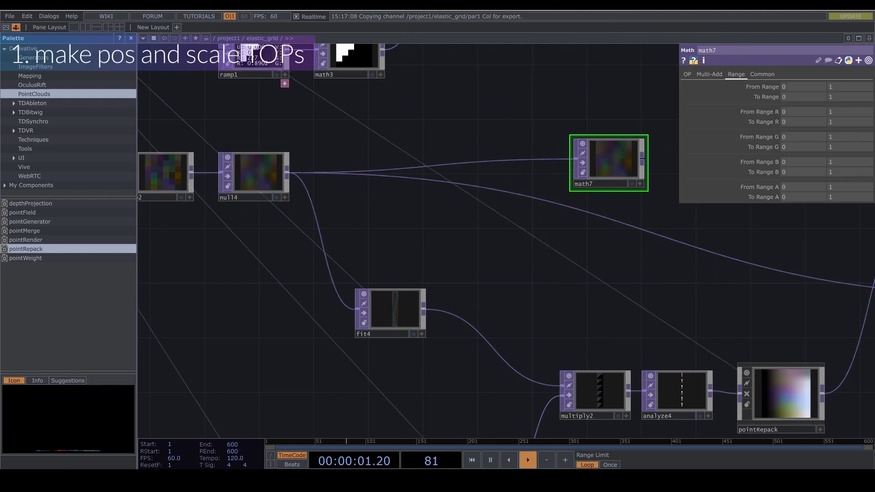
{"action": "left_click", "coordinate": [685, 75]}
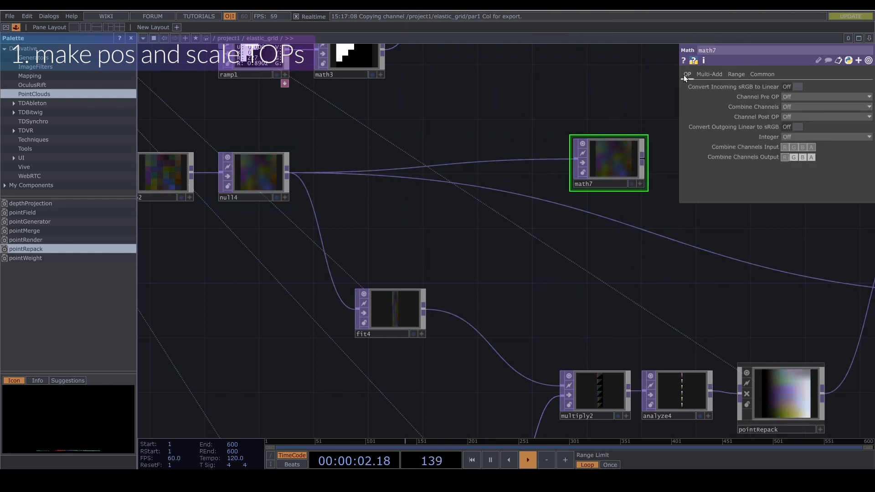
{"action": "left_click", "coordinate": [714, 74]}
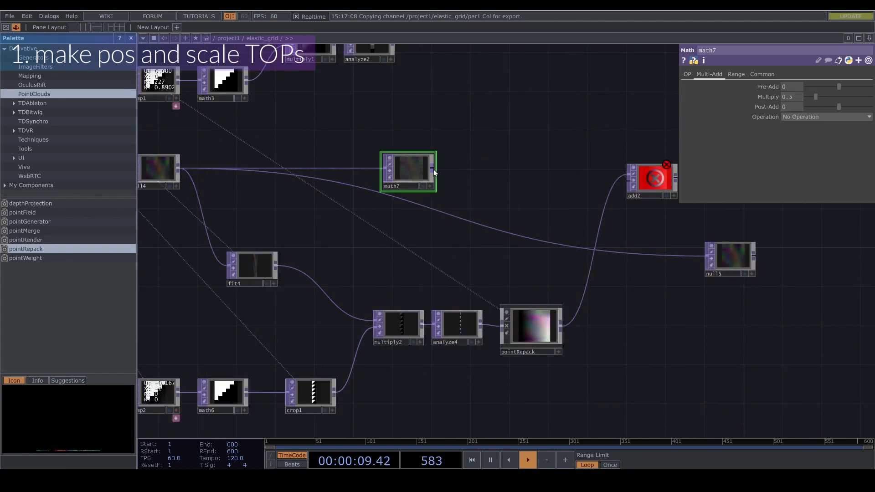
{"action": "left_click_drag", "start_coordinate": [434, 169], "coordinate": [622, 180]}
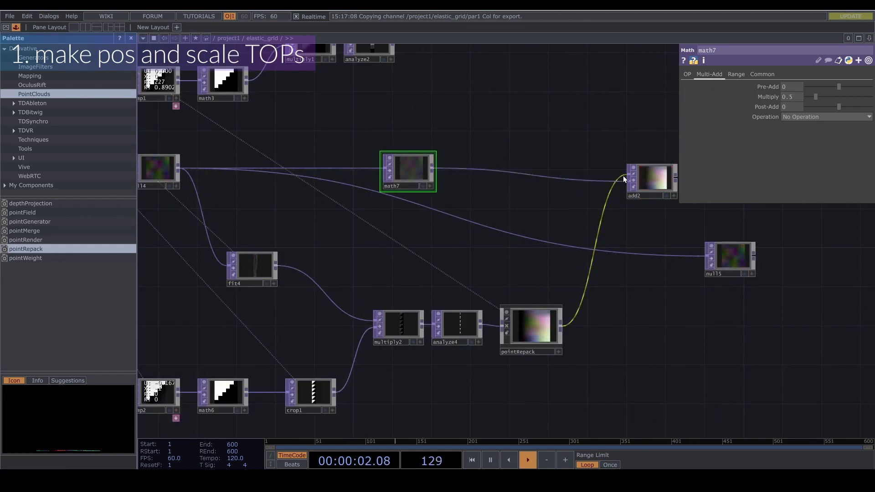
{"action": "left_click_drag", "start_coordinate": [431, 179], "coordinate": [586, 186]}
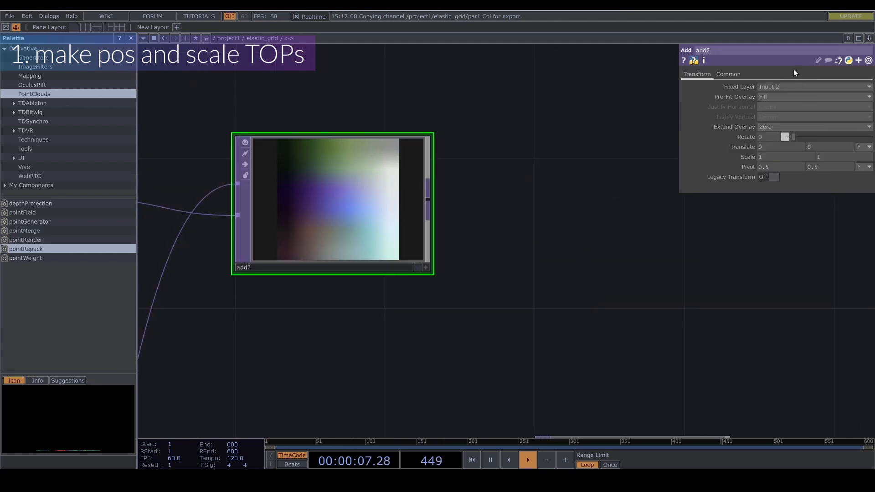
Set both Input Smoothness and Viewer Smoothness of add2 to Nearest Pixel
{"action": "left_click", "coordinate": [728, 74]}
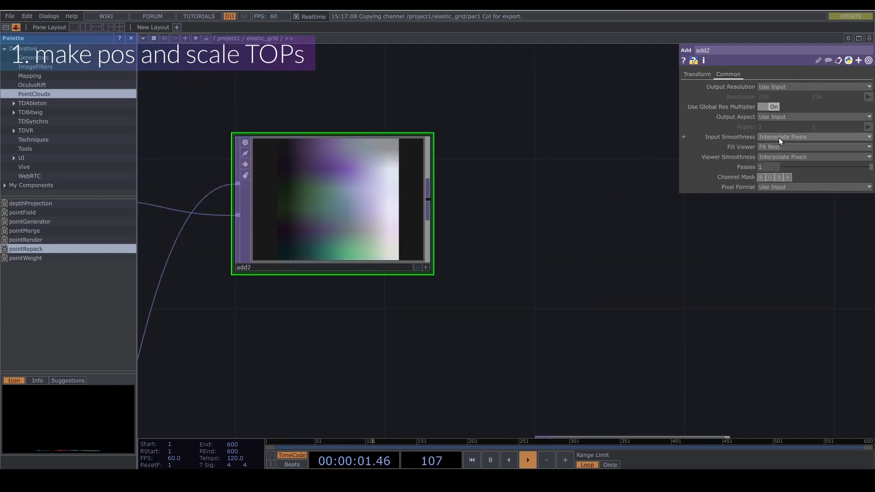
{"action": "left_click", "coordinate": [779, 137]}
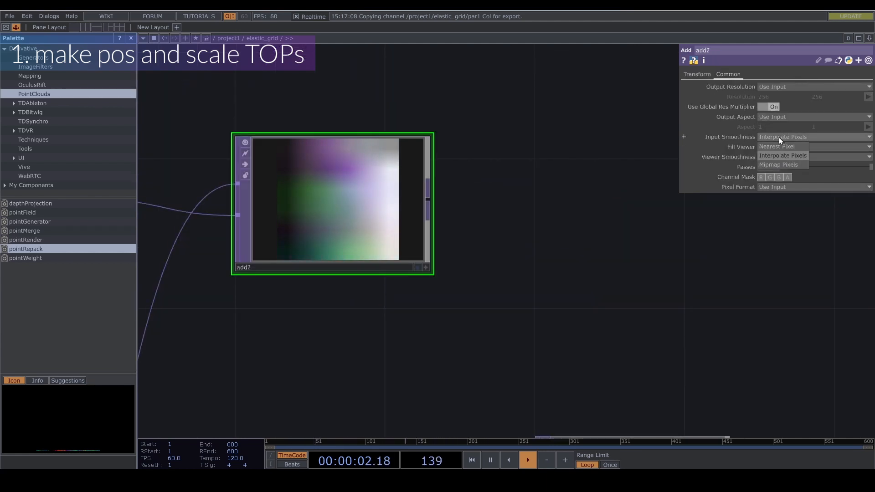
{"action": "left_click", "coordinate": [778, 146]}
{"action": "left_click", "coordinate": [778, 157]}
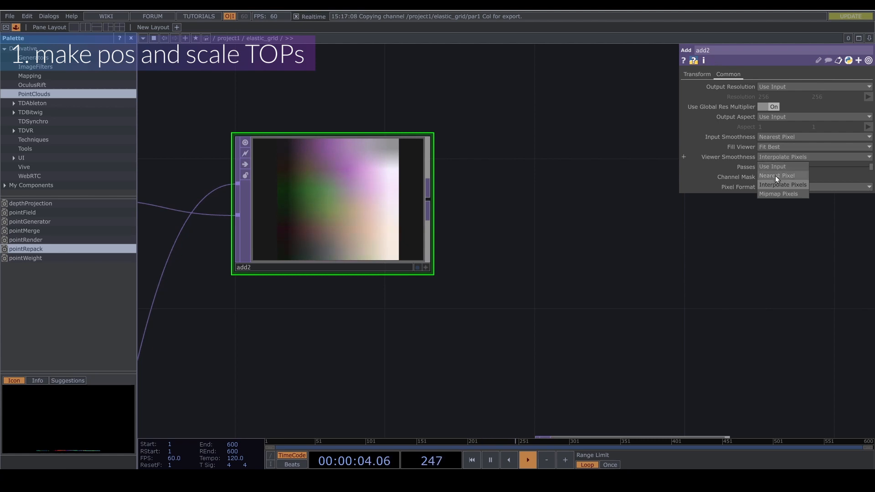
{"action": "left_click", "coordinate": [776, 175]}
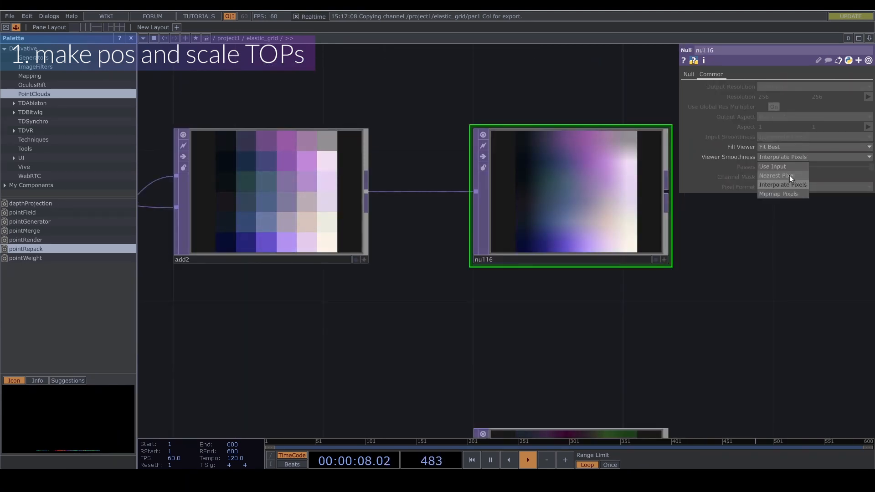
Add a Null TOP after add2 and set Viewer Smoothness to Nearest Pixel on it and on null5
{"action": "left_click", "coordinate": [790, 175]}
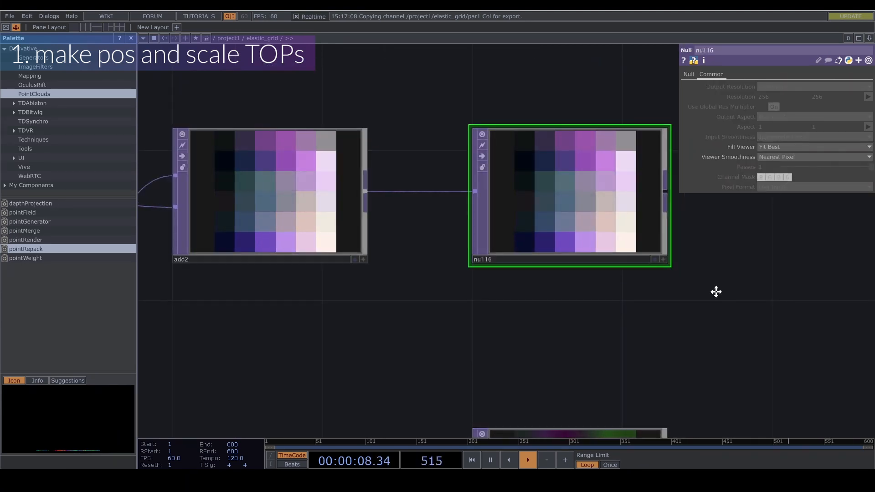
{"action": "left_click", "coordinate": [556, 297]}
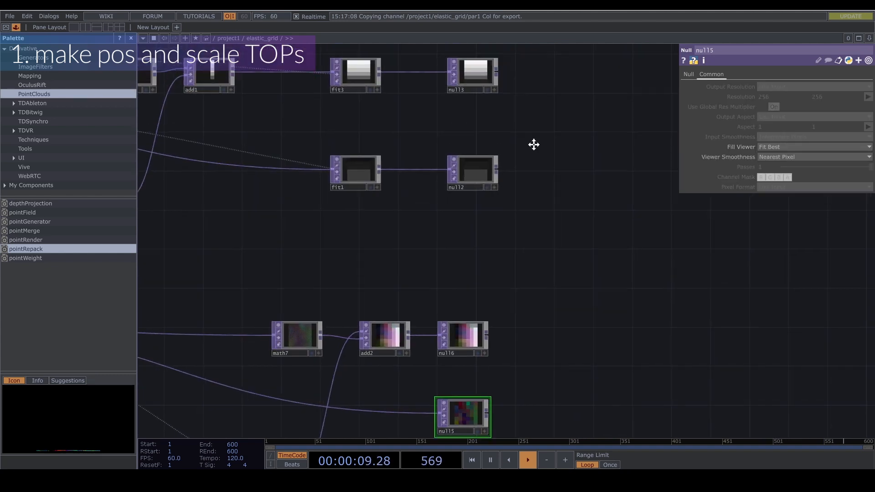
Review the four output nulls in turn: null3 for Y position, null2 for Y scale, null6 for X position, null5 for X scale
{"action": "scroll", "coordinate": [475, 102], "scroll_direction": "up", "scroll_amount": 5}
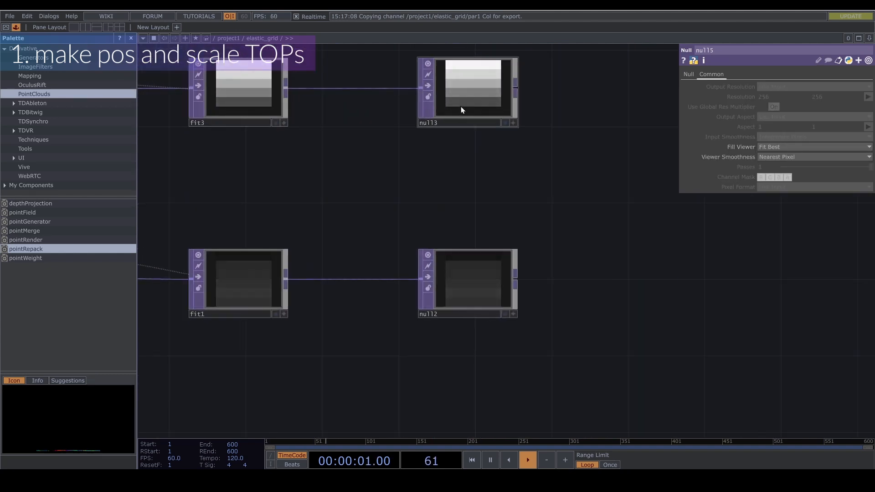
{"action": "left_click", "coordinate": [466, 89]}
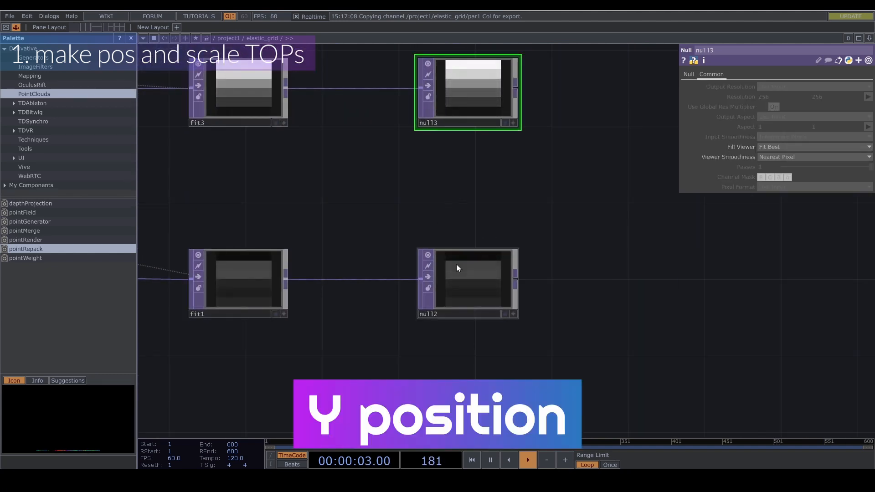
{"action": "left_click", "coordinate": [501, 287]}
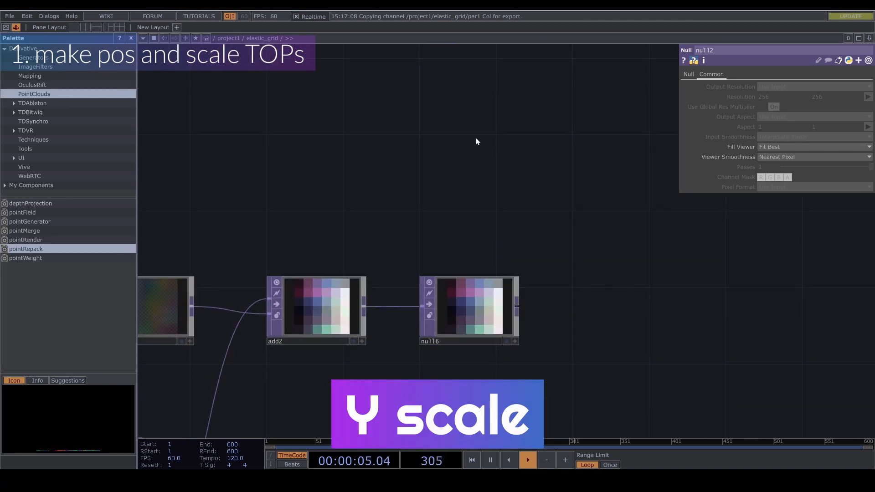
{"action": "left_click", "coordinate": [450, 327]}
{"action": "scroll", "coordinate": [438, 292], "scroll_direction": "up", "scroll_amount": 5}
{"action": "scroll", "coordinate": [474, 209], "scroll_direction": "down", "scroll_amount": 3}
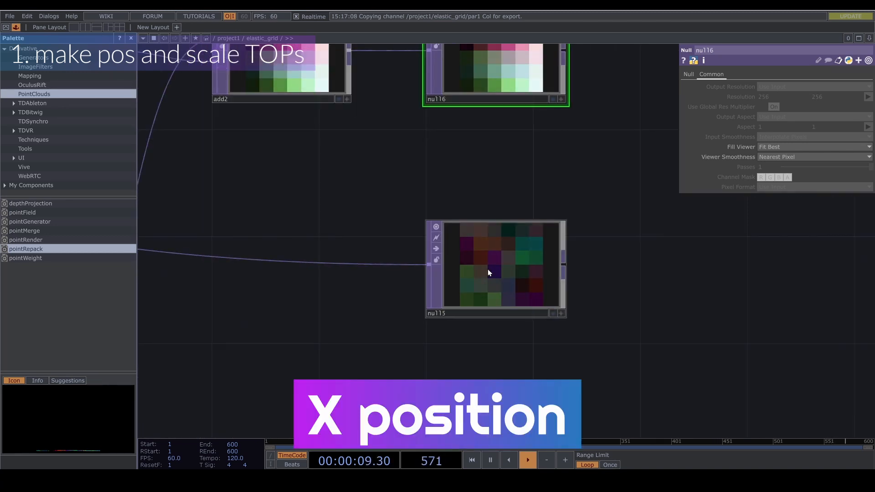
{"action": "left_click", "coordinate": [485, 267]}
{"action": "left_click_drag", "start_coordinate": [616, 182], "coordinate": [489, 258]}
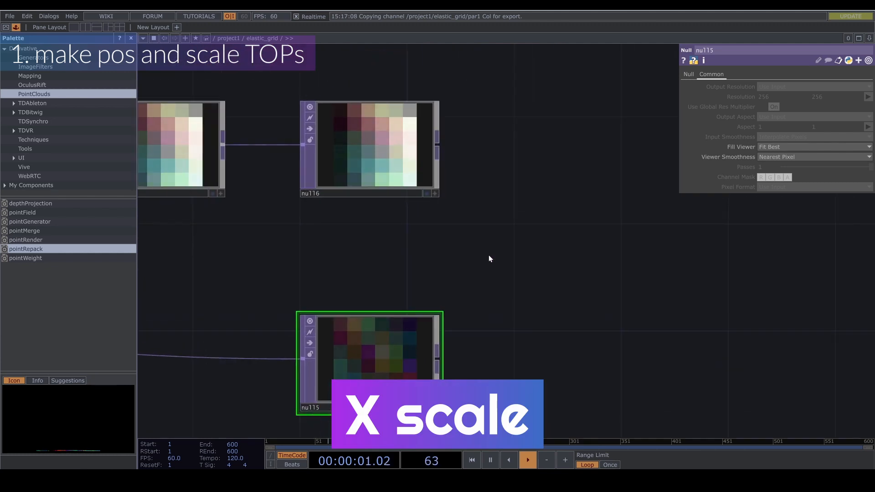
{"action": "scroll", "coordinate": [462, 327], "scroll_direction": "down", "scroll_amount": 2}
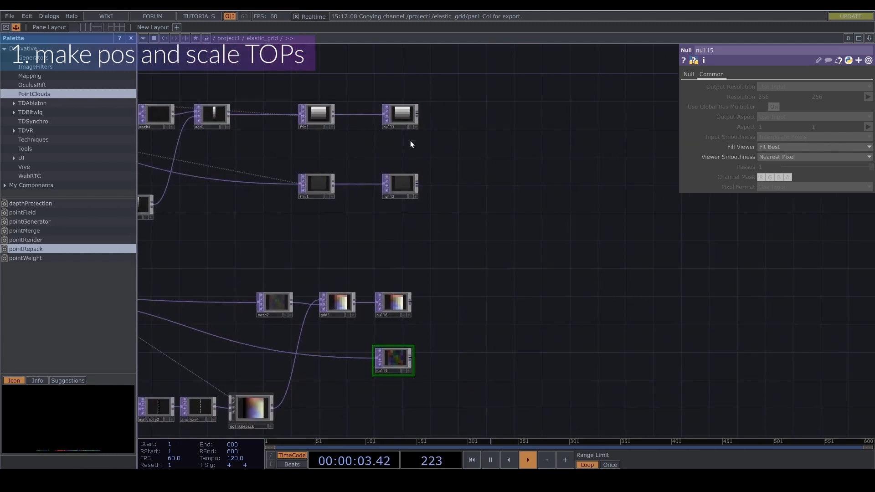
Add a Reorder TOP with null6 connected to its first input and null3 to its second input
{"action": "scroll", "coordinate": [410, 113], "scroll_direction": "up", "scroll_amount": 2}
{"action": "key", "text": "Tab"}
{"action": "type", "text": "re"}
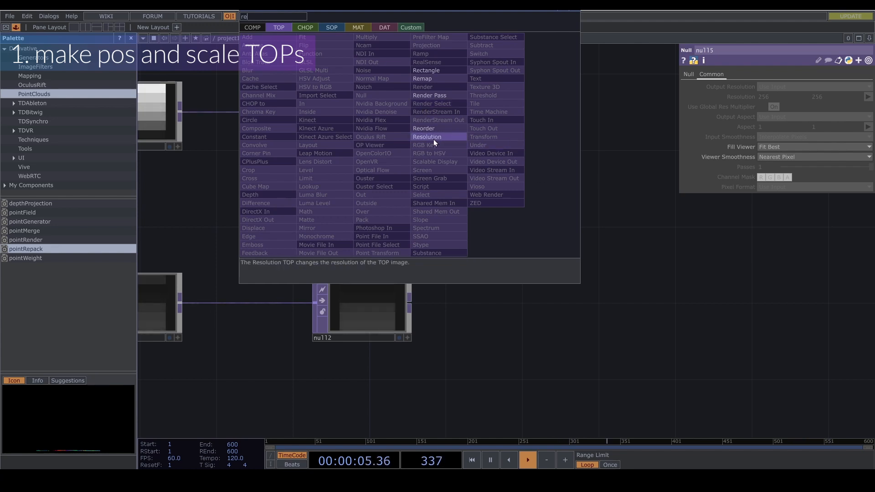
{"action": "key", "text": "Escape"}
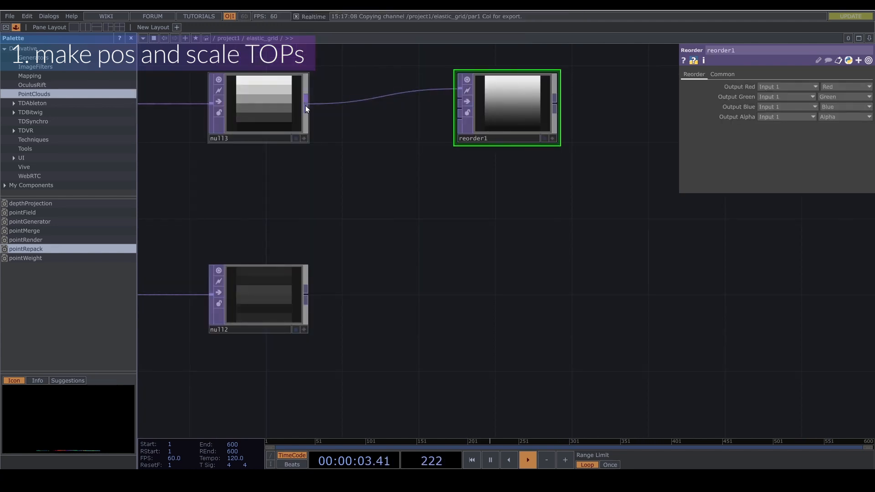
{"action": "left_click_drag", "start_coordinate": [306, 105], "coordinate": [458, 101]}
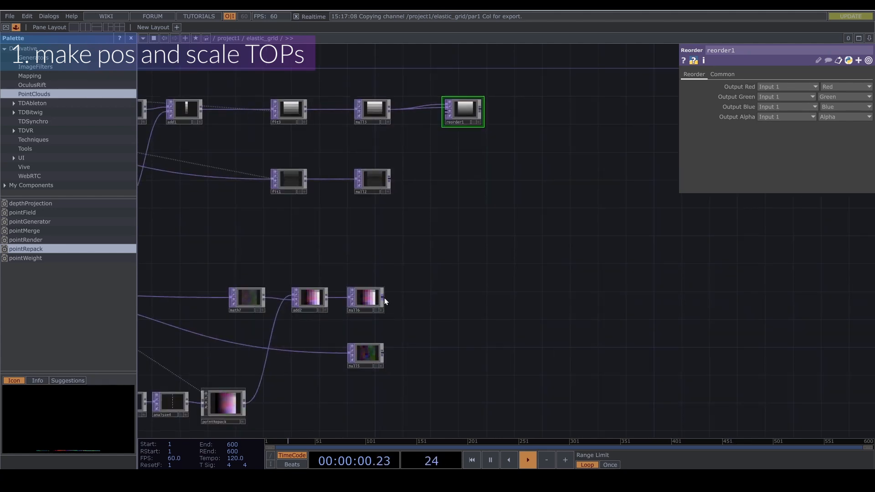
{"action": "left_click_drag", "start_coordinate": [384, 297], "coordinate": [504, 89]}
Connect math5's output to the third input of reorder1
{"action": "scroll", "coordinate": [435, 121], "scroll_direction": "up", "scroll_amount": 5}
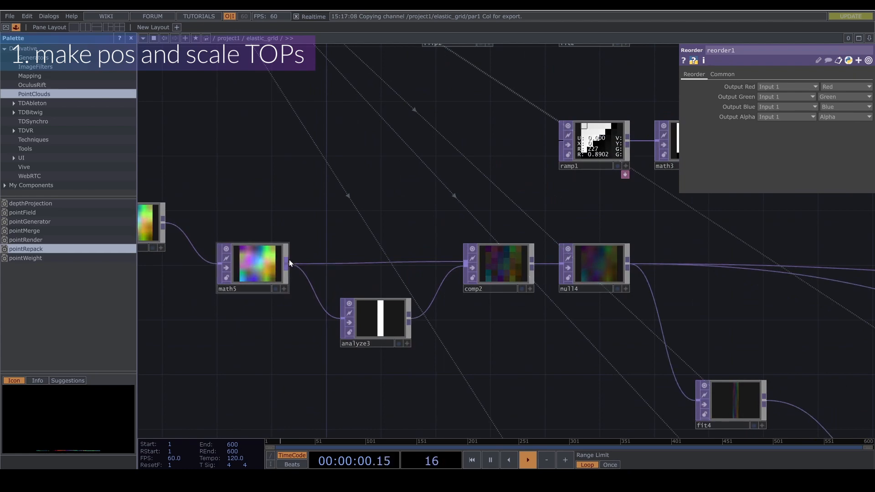
{"action": "left_click_drag", "start_coordinate": [288, 260], "coordinate": [247, 272]}
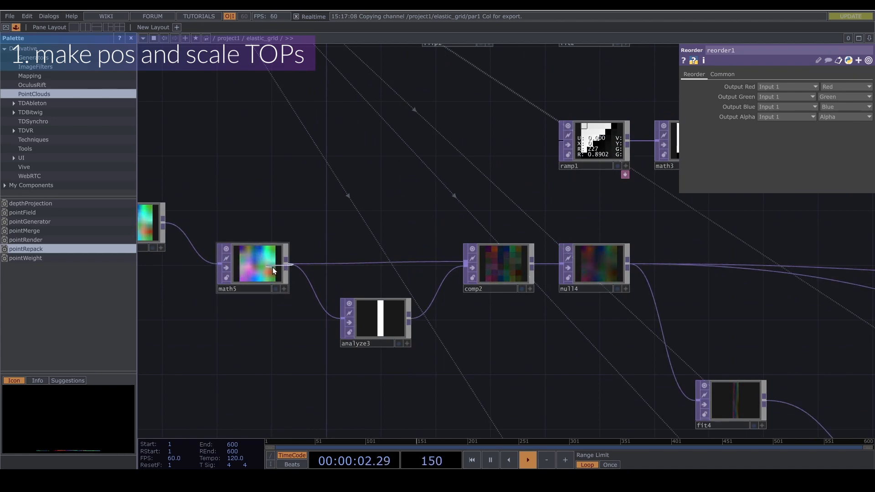
{"action": "scroll", "coordinate": [273, 266], "scroll_direction": "down", "scroll_amount": 10}
{"action": "scroll", "coordinate": [431, 212], "scroll_direction": "up", "scroll_amount": 3}
{"action": "scroll", "coordinate": [432, 212], "scroll_direction": "up", "scroll_amount": 3}
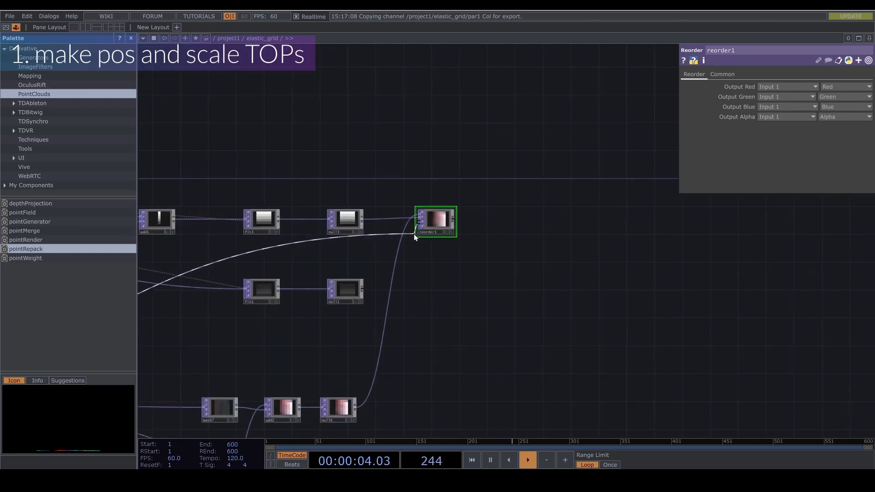
{"action": "scroll", "coordinate": [414, 222], "scroll_direction": "up", "scroll_amount": 4}
{"action": "left_click", "coordinate": [428, 227]}
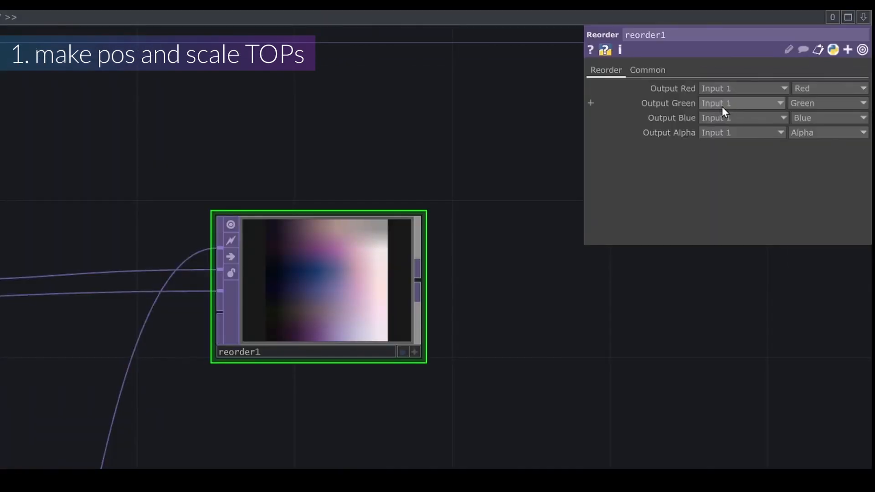
Set reorder1's Output Green source to Input 2 and its Output Blue source to Input 3
{"action": "left_click", "coordinate": [722, 105]}
{"action": "left_click", "coordinate": [719, 130]}
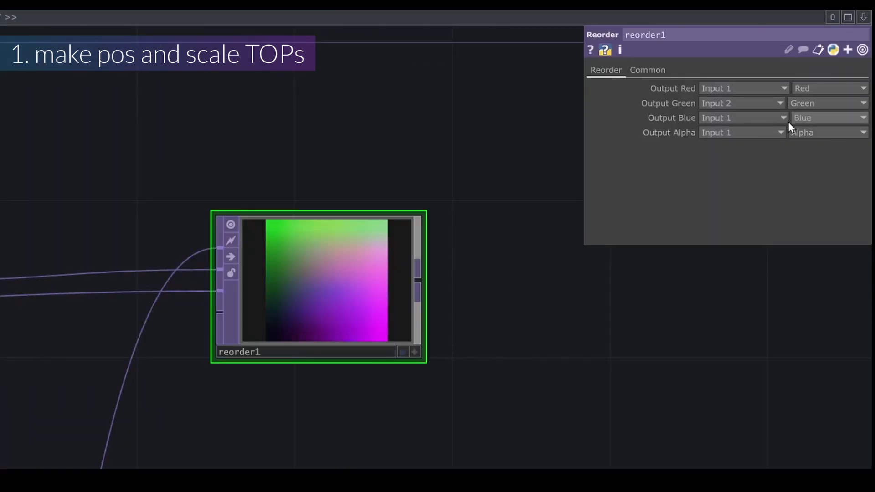
{"action": "left_click", "coordinate": [739, 117]}
{"action": "left_click", "coordinate": [724, 159]}
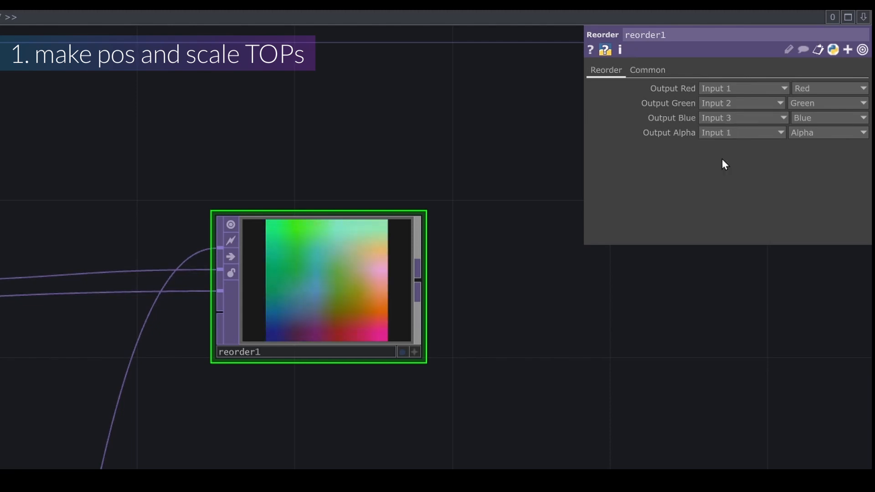
Set reorder1's Input Smoothness and Viewer Smoothness to Nearest Pixel and its Pixel Format to 32-bit float (RGB)
{"action": "left_click", "coordinate": [647, 70]}
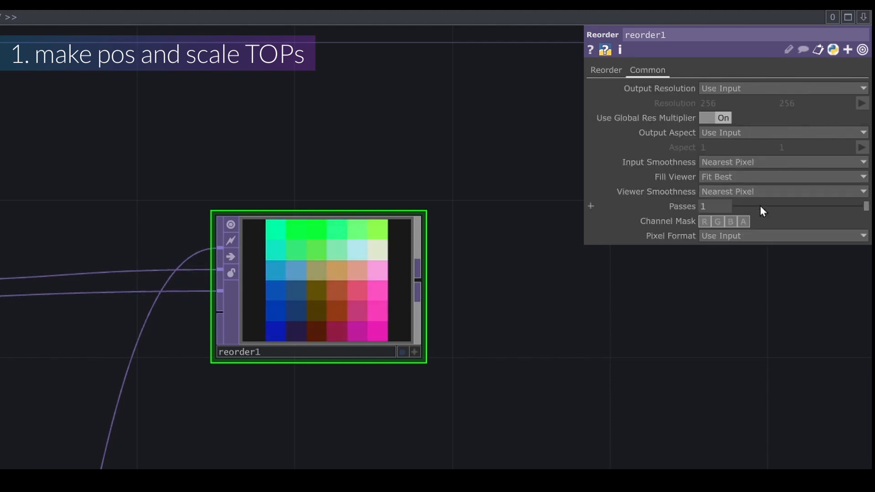
{"action": "left_click", "coordinate": [731, 236]}
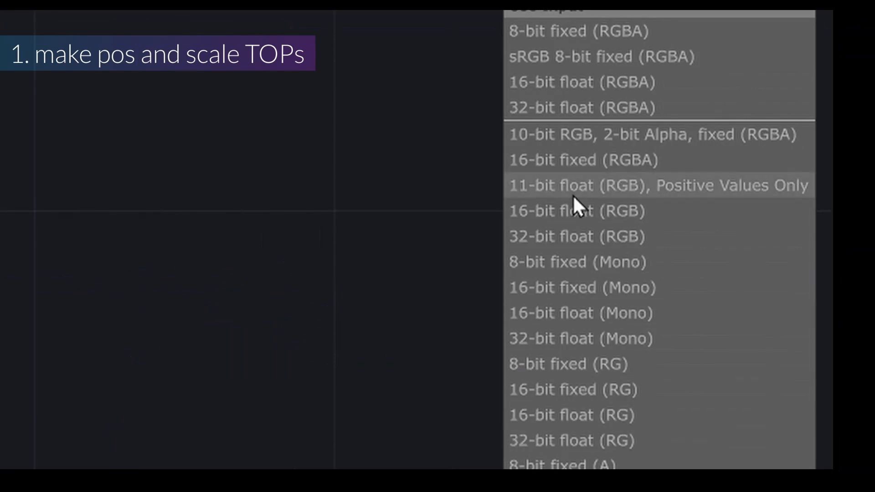
{"action": "left_click", "coordinate": [566, 241]}
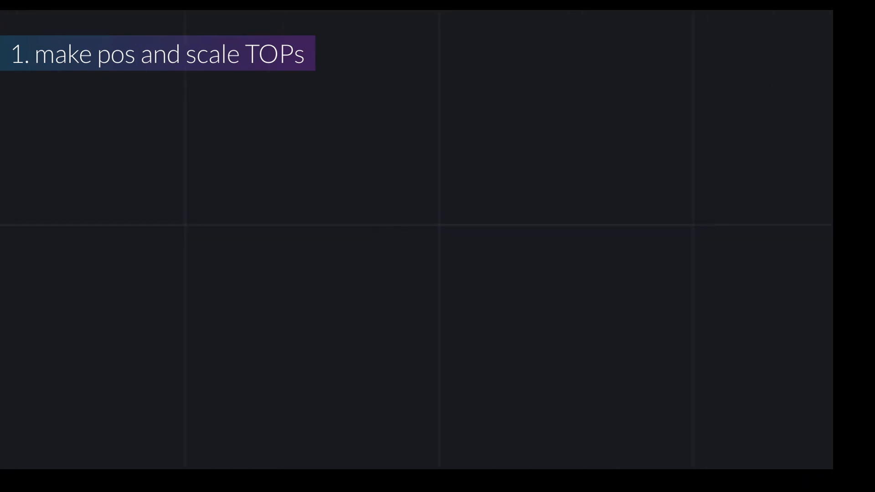
Add a Null TOP after reorder1 and name it pos
{"action": "right_click", "coordinate": [484, 242]}
{"action": "left_click", "coordinate": [601, 248]}
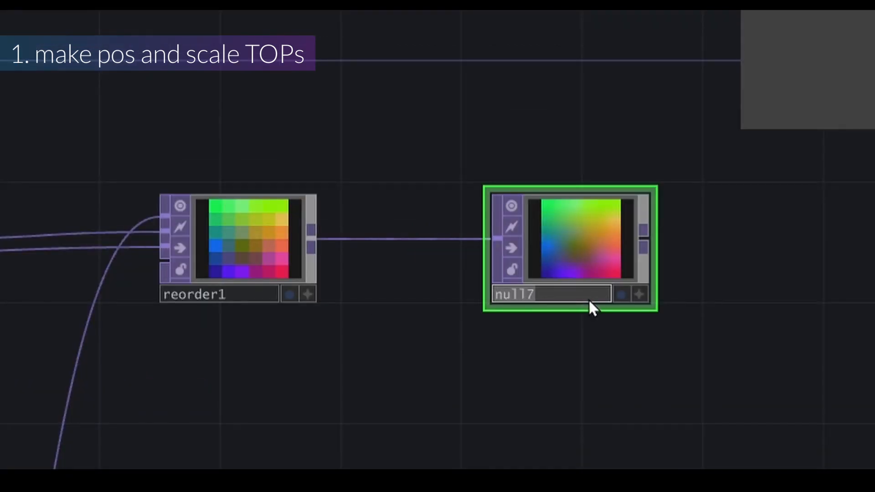
{"action": "type", "text": "pos"}
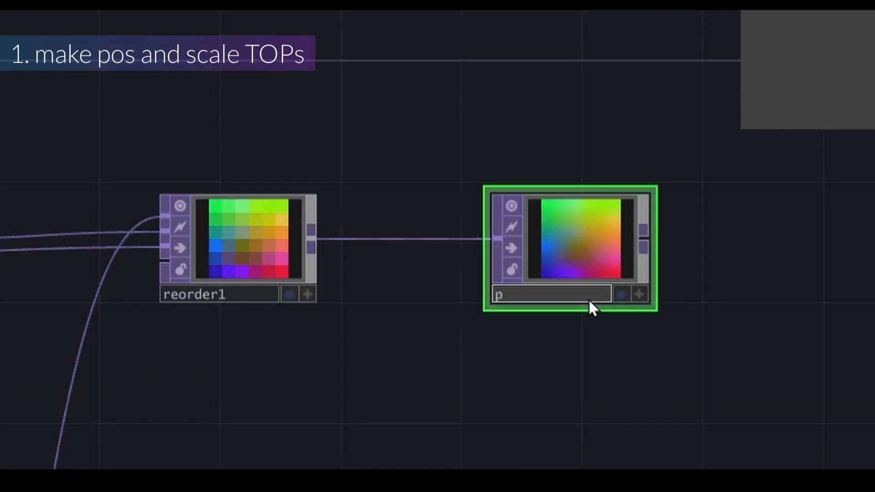
{"action": "key", "text": "Return"}
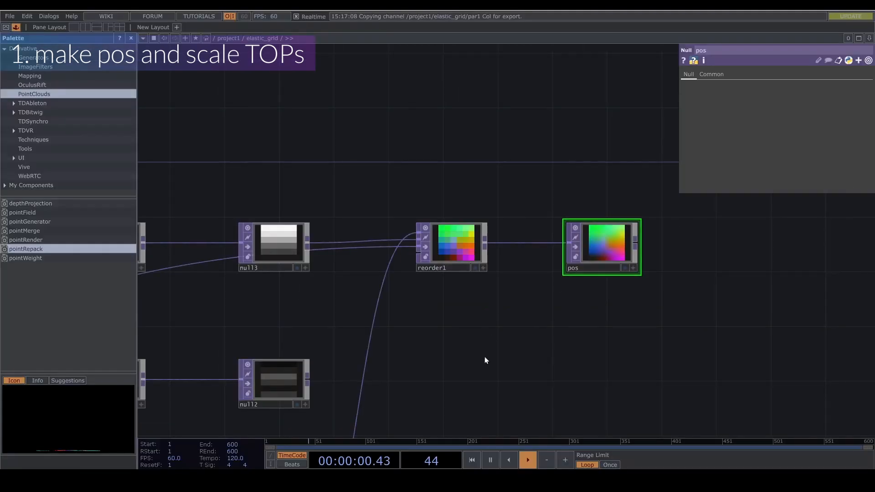
Add a second Reorder TOP with null5 connected to its first input and null2 to its second input
{"action": "left_click_drag", "start_coordinate": [485, 348], "coordinate": [503, 153]}
{"action": "left_click_drag", "start_coordinate": [473, 312], "coordinate": [487, 204]}
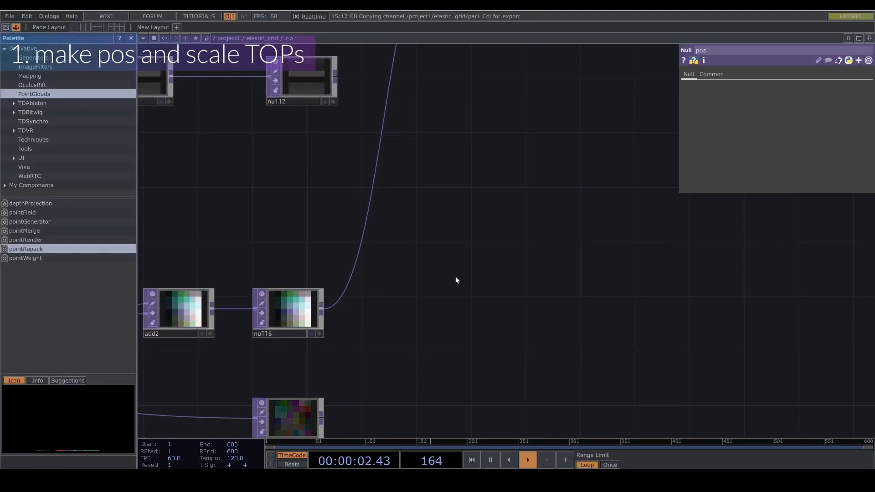
{"action": "key", "text": "Tab"}
{"action": "type", "text": "re"}
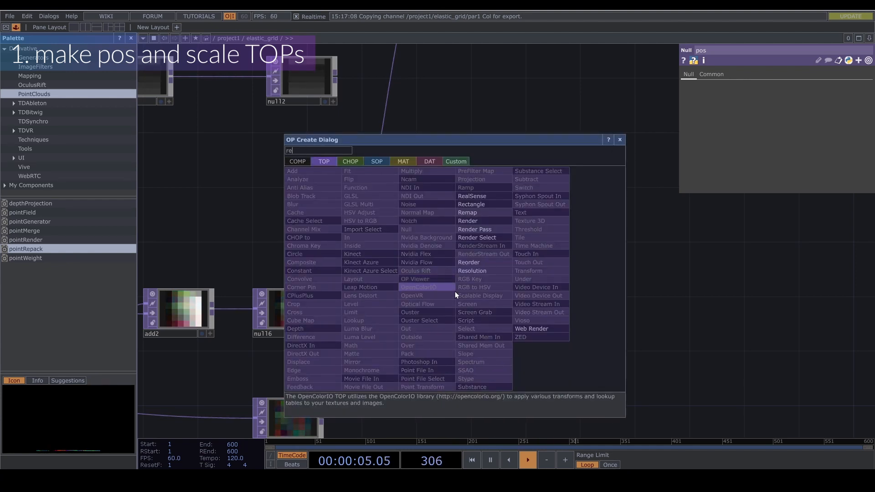
{"action": "left_click", "coordinate": [477, 266]}
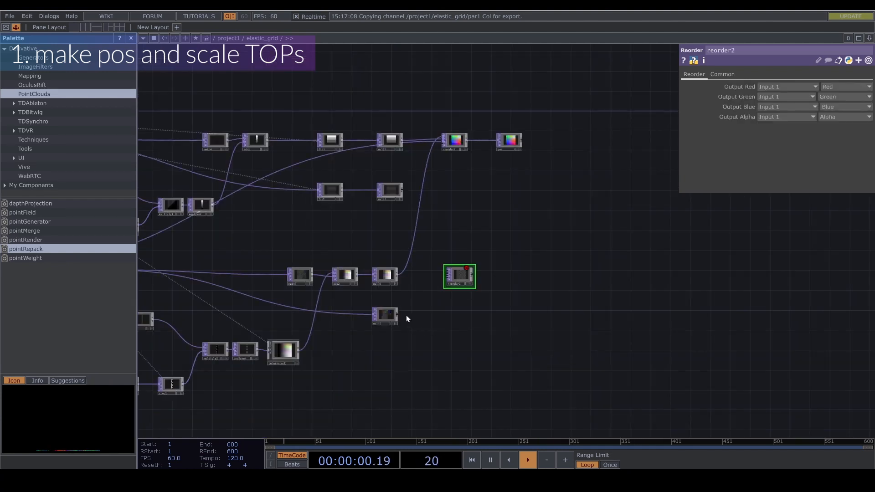
{"action": "left_click", "coordinate": [406, 316]}
{"action": "left_click", "coordinate": [501, 227]}
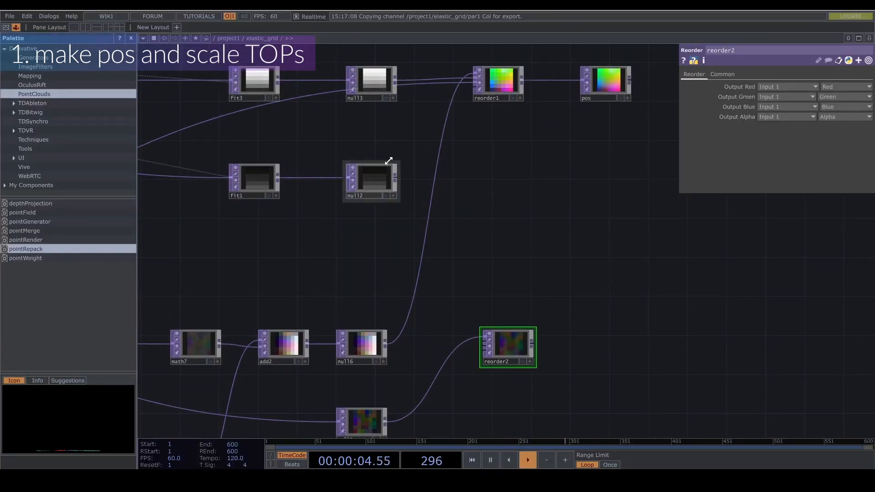
{"action": "left_click", "coordinate": [396, 177]}
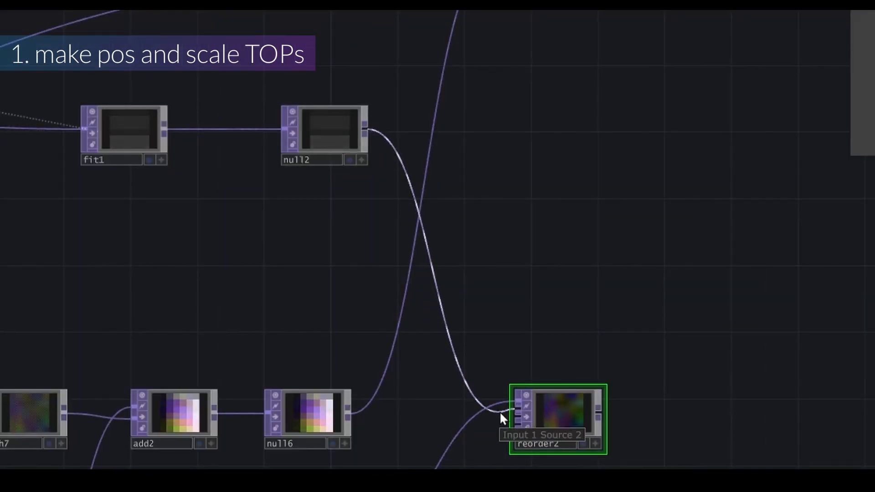
{"action": "left_click", "coordinate": [499, 410]}
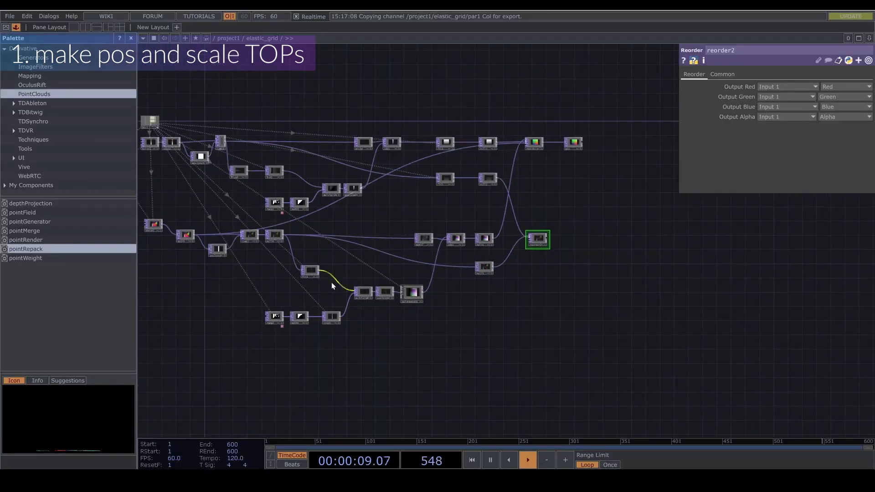
Connect math5's output to the third input of reorder2
{"action": "scroll", "coordinate": [199, 253], "scroll_direction": "up", "scroll_amount": 5}
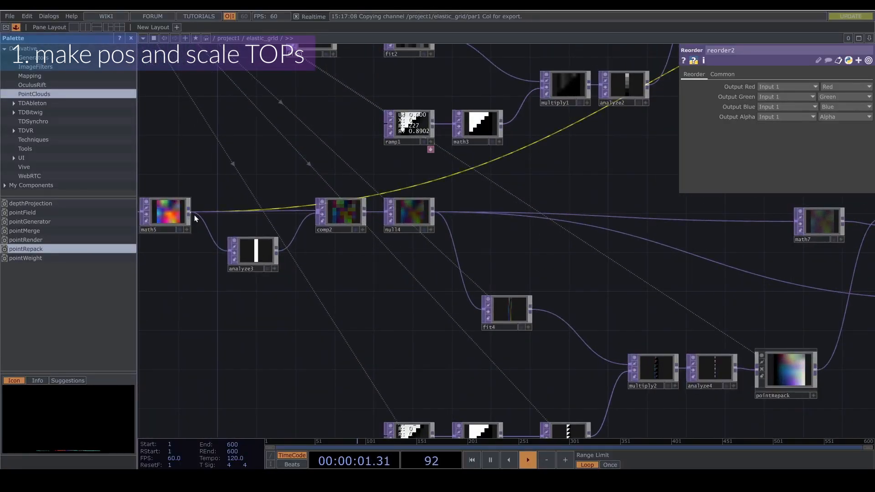
{"action": "scroll", "coordinate": [194, 214], "scroll_direction": "down", "scroll_amount": 8}
{"action": "scroll", "coordinate": [531, 235], "scroll_direction": "up", "scroll_amount": 6}
{"action": "scroll", "coordinate": [538, 233], "scroll_direction": "up", "scroll_amount": 3}
{"action": "left_click", "coordinate": [548, 222]}
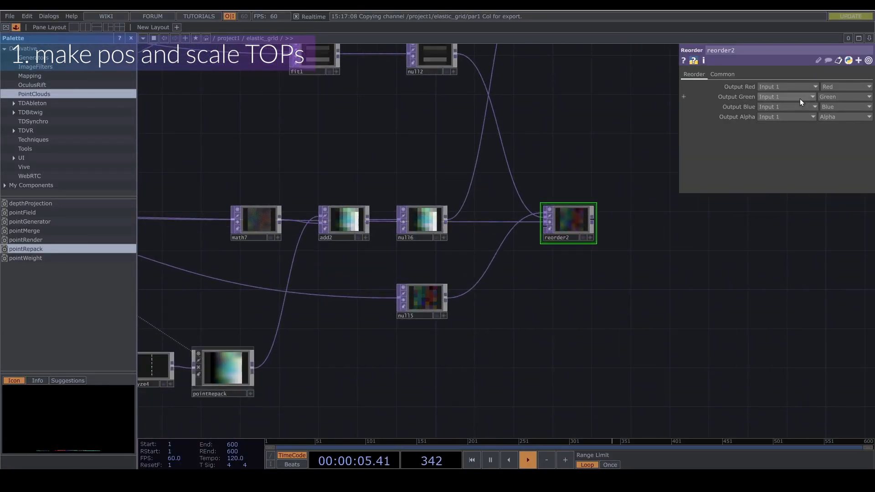
Set reorder2's Output Green source to Input 2 and its Output Blue source to Input 3
{"action": "left_click", "coordinate": [800, 98]}
{"action": "left_click", "coordinate": [772, 115]}
{"action": "left_click", "coordinate": [778, 117]}
{"action": "left_click", "coordinate": [776, 133]}
Set reorder2's Input Smoothness and Viewer Smoothness to Nearest Pixel and its Pixel Format to 32-bit float (RGB)
{"action": "left_click", "coordinate": [722, 75]}
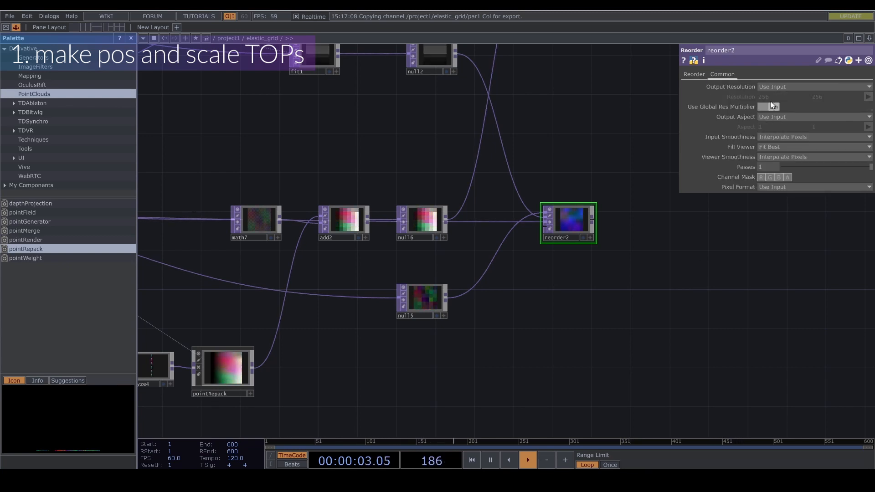
{"action": "left_click", "coordinate": [789, 137]}
{"action": "left_click", "coordinate": [788, 136]}
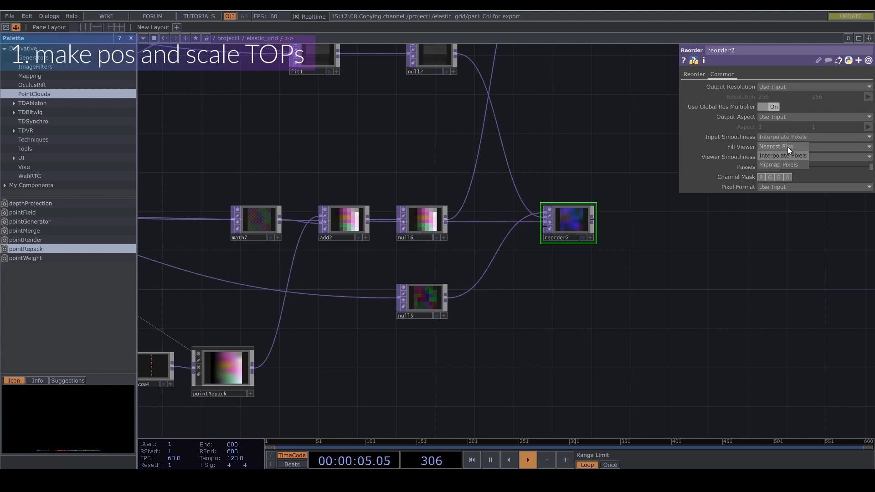
{"action": "left_click", "coordinate": [787, 157]}
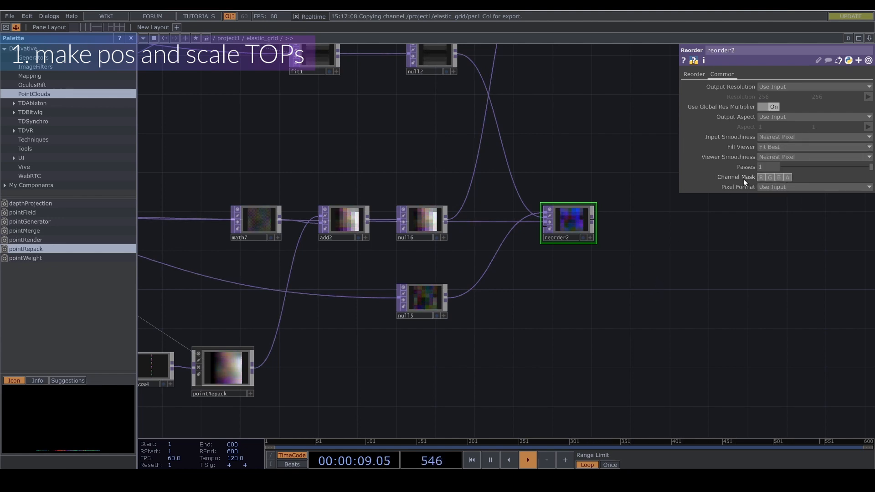
{"action": "left_click", "coordinate": [769, 187]}
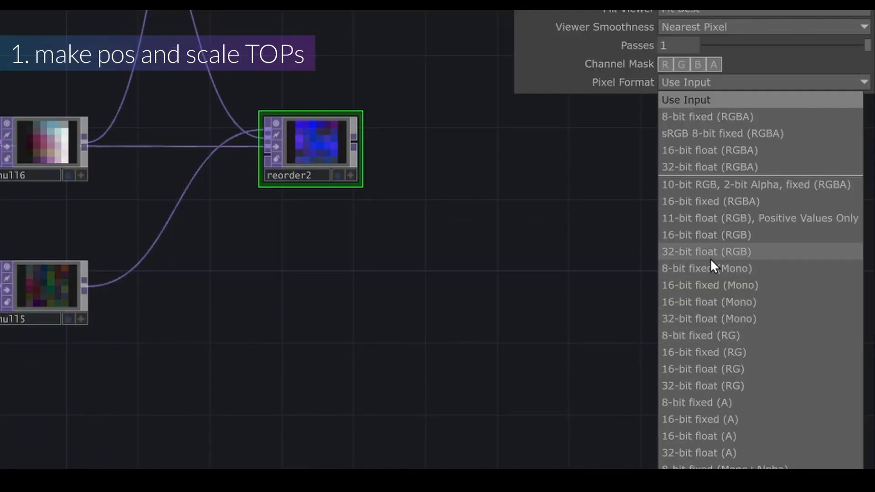
{"action": "left_click", "coordinate": [785, 279]}
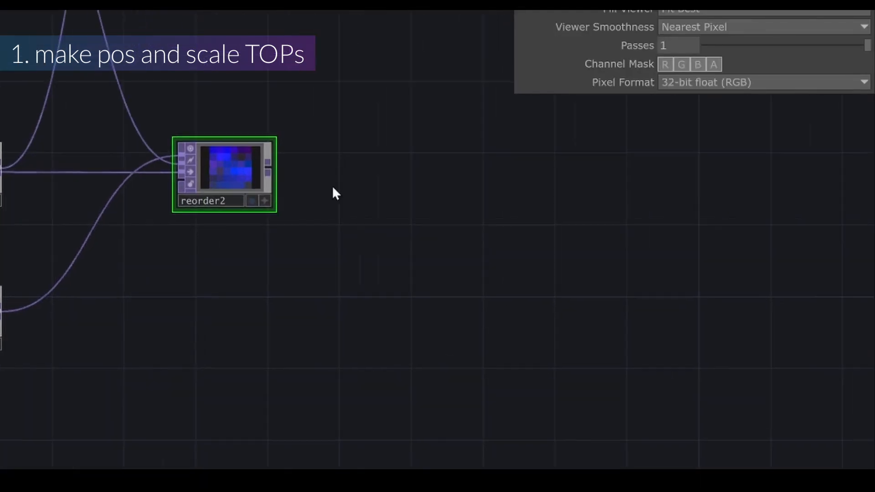
Add a Null TOP after reorder2 and name it scale
{"action": "key", "text": "Tab"}
{"action": "left_click", "coordinate": [527, 272]}
{"action": "left_click", "coordinate": [582, 248]}
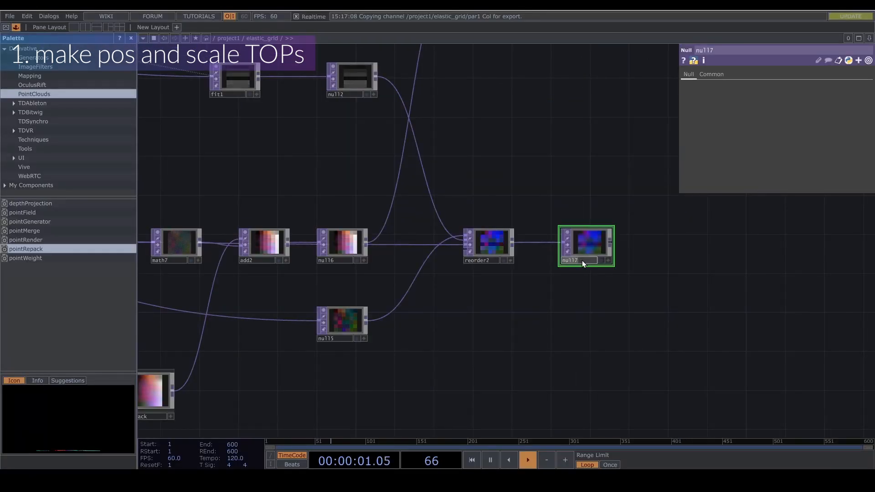
{"action": "left_click", "coordinate": [582, 258]}
{"action": "type", "text": "sca"}
{"action": "type", "text": "le"}
{"action": "key", "text": "Return"}
Add an Out TOP connected to the output of the pos null
{"action": "left_click_drag", "start_coordinate": [454, 252], "coordinate": [299, 389]}
{"action": "right_click", "coordinate": [419, 108]}
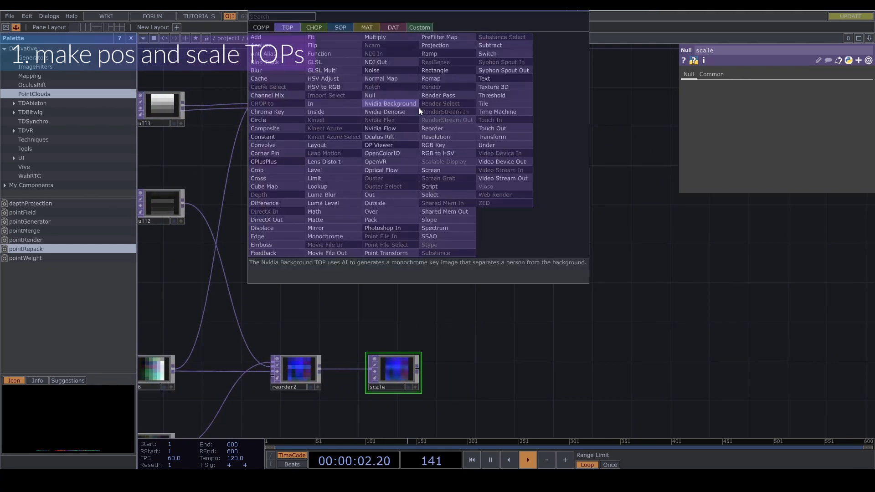
{"action": "type", "text": "out"}
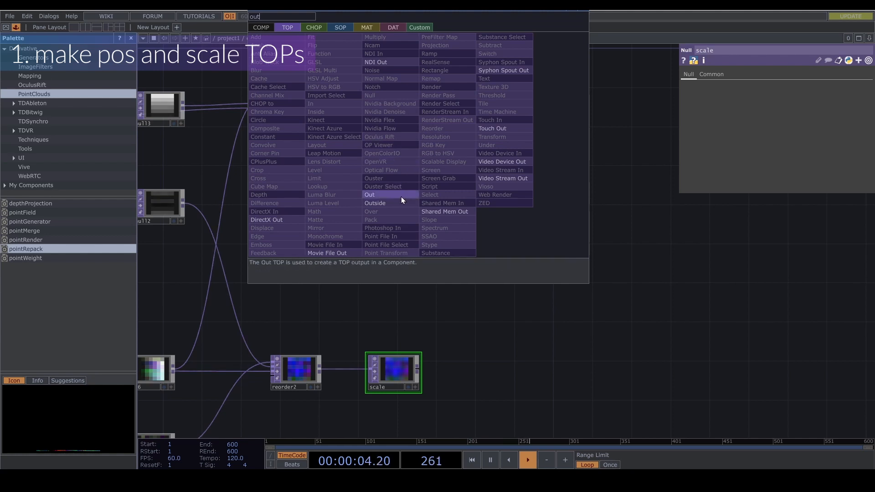
{"action": "left_click", "coordinate": [401, 196]}
{"action": "left_click", "coordinate": [569, 106]}
Duplicate the Out TOP, place the copy beside the scale null and connect scale's output to it
{"action": "key", "text": "ctrl+v"}
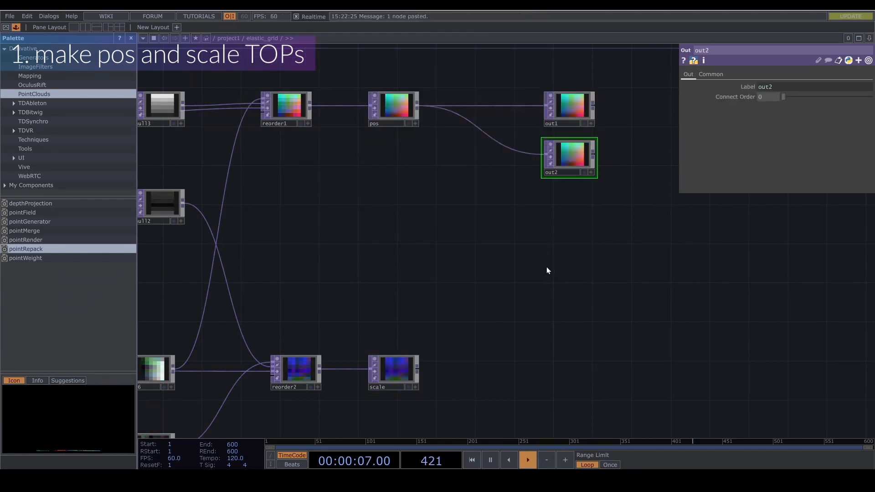
{"action": "left_click_drag", "start_coordinate": [568, 156], "coordinate": [567, 371]}
{"action": "left_click_drag", "start_coordinate": [419, 370], "coordinate": [565, 372]}
Rename the Out TOP fed by pos as posOut and the one fed by scale as scaleOut
{"action": "scroll", "coordinate": [597, 201], "scroll_direction": "up", "scroll_amount": 5}
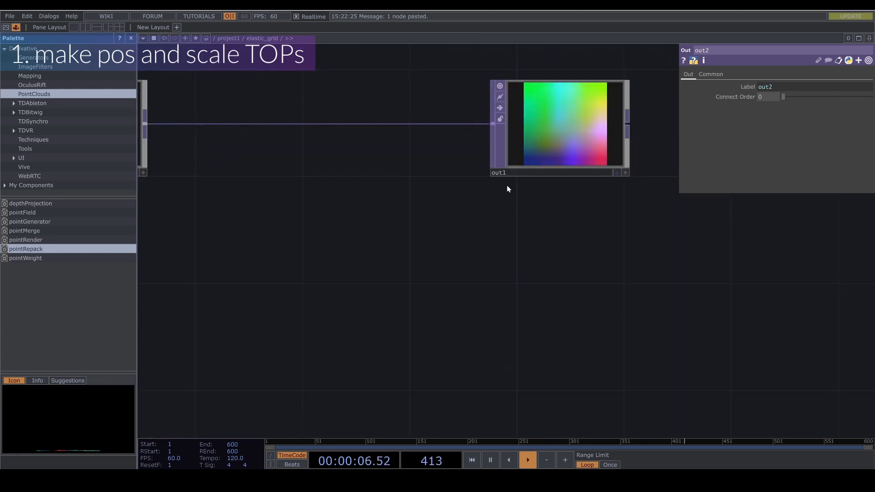
{"action": "left_click", "coordinate": [513, 173]}
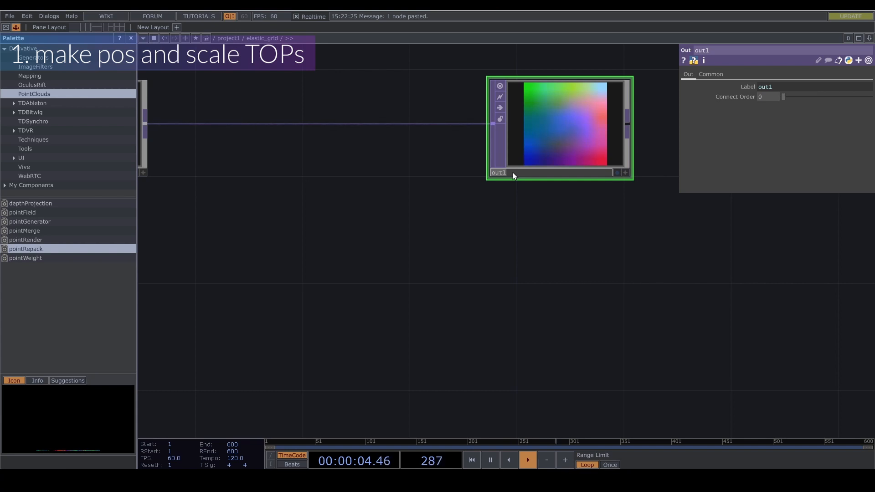
{"action": "type", "text": "posOut"}
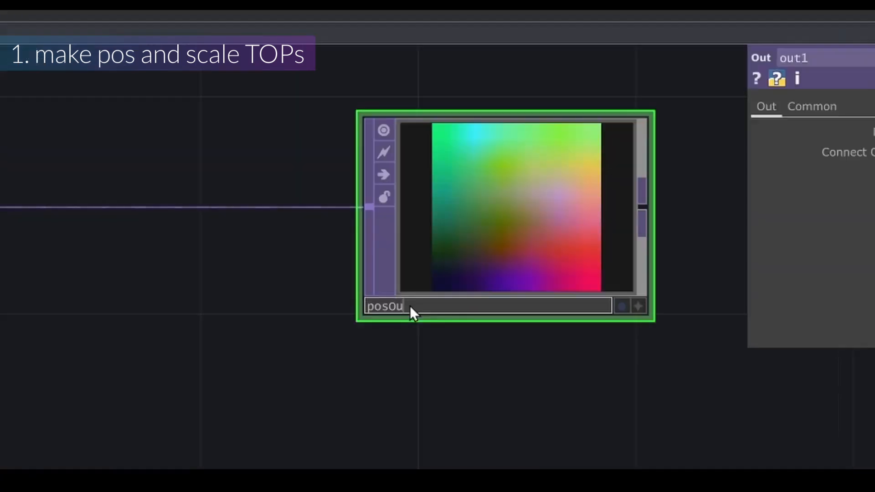
{"action": "key", "text": "Return"}
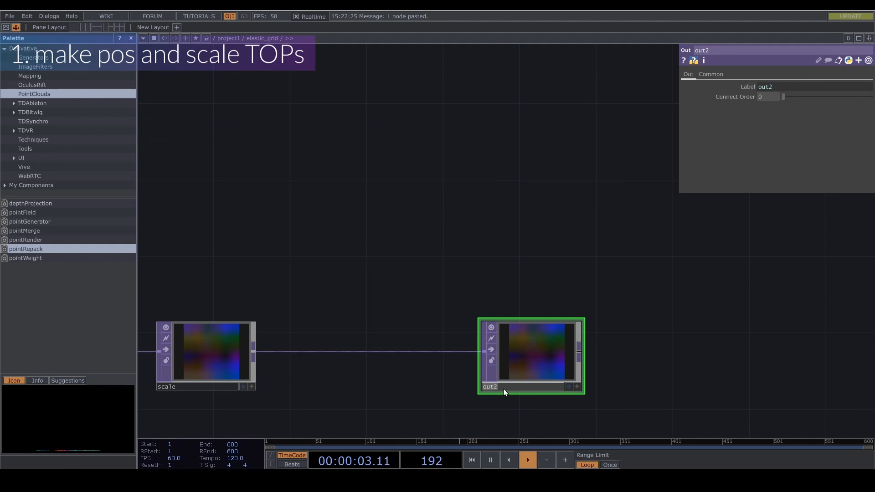
{"action": "left_click", "coordinate": [504, 387]}
{"action": "type", "text": "scaleOut"}
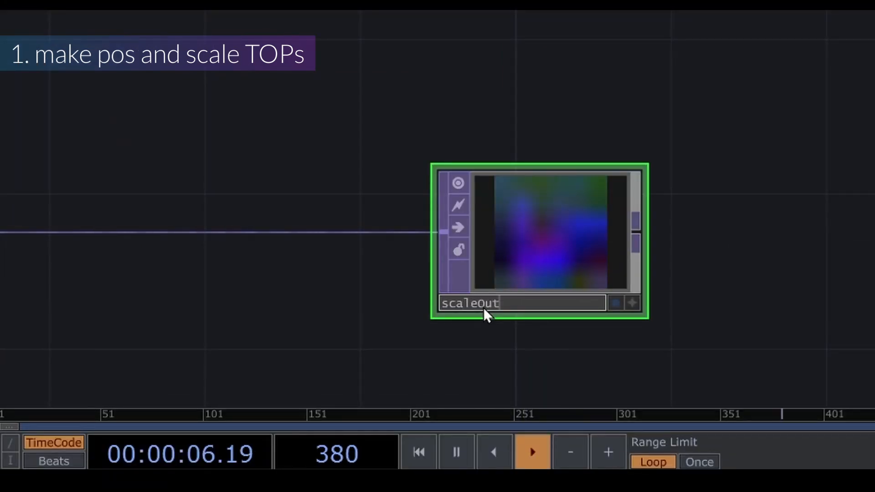
{"action": "key", "text": "Return"}
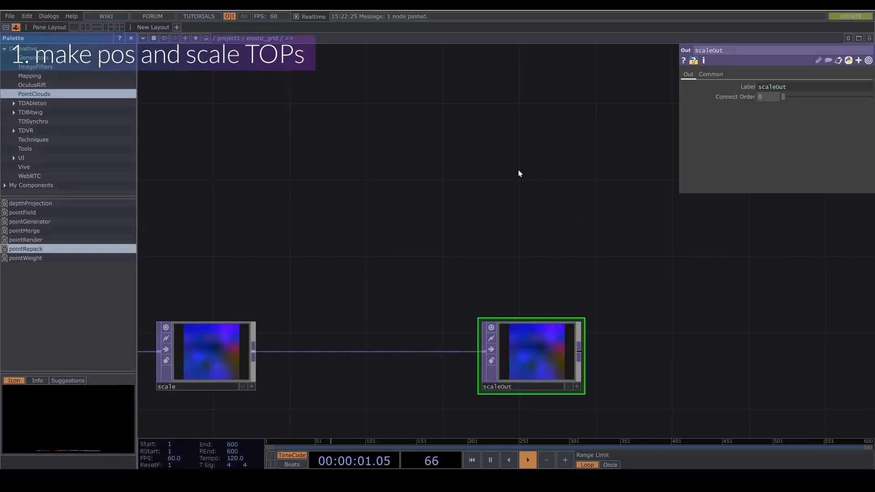
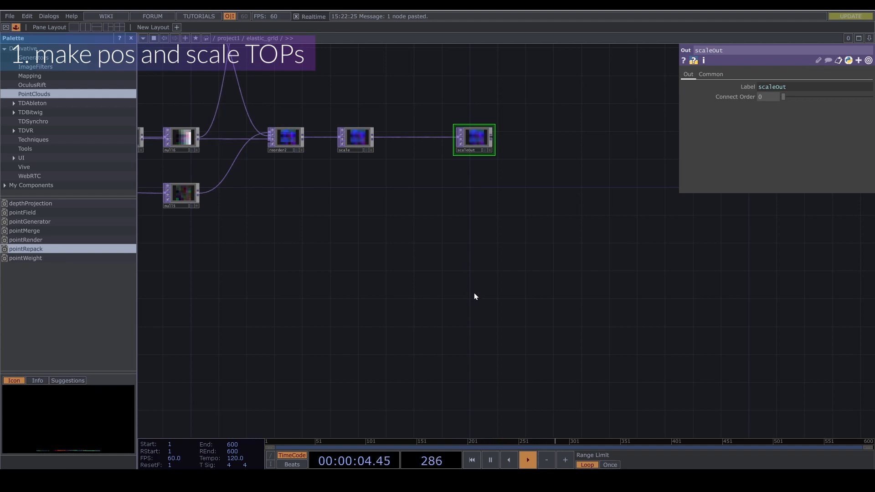
Add a Grid SOP in the empty network area below scaleOut
{"action": "key", "text": "Tab"}
{"action": "type", "text": "gri"}
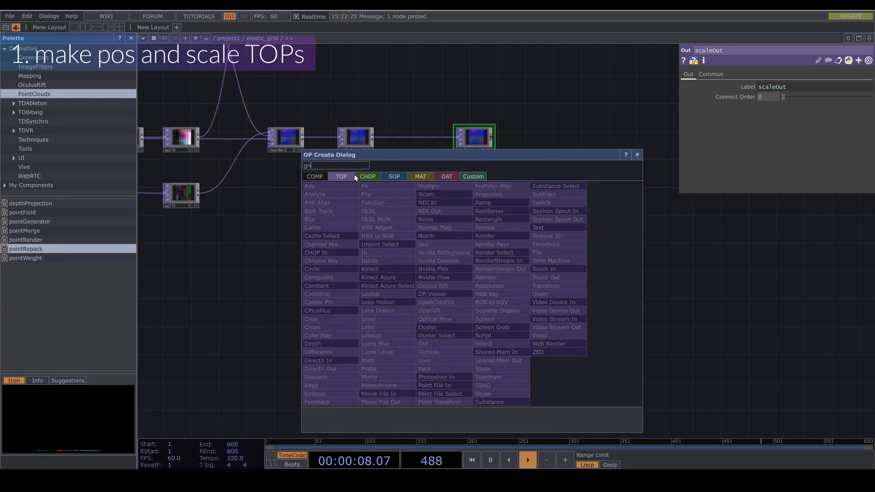
{"action": "left_click", "coordinate": [395, 176]}
{"action": "left_click", "coordinate": [388, 289]}
{"action": "left_click", "coordinate": [435, 298]}
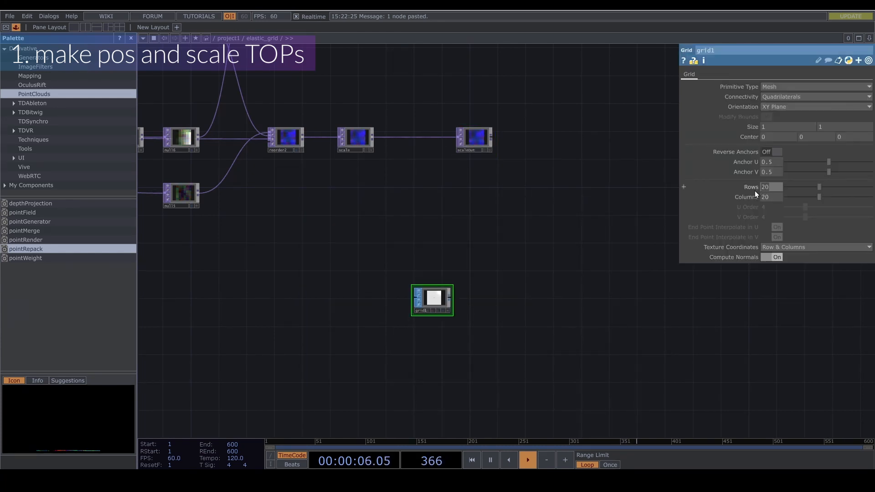
Set the Grid SOP's Rows and Columns to 2 each
{"action": "type", "text": "2"}
{"action": "type", "text": "1"}
{"action": "key", "text": "Return"}
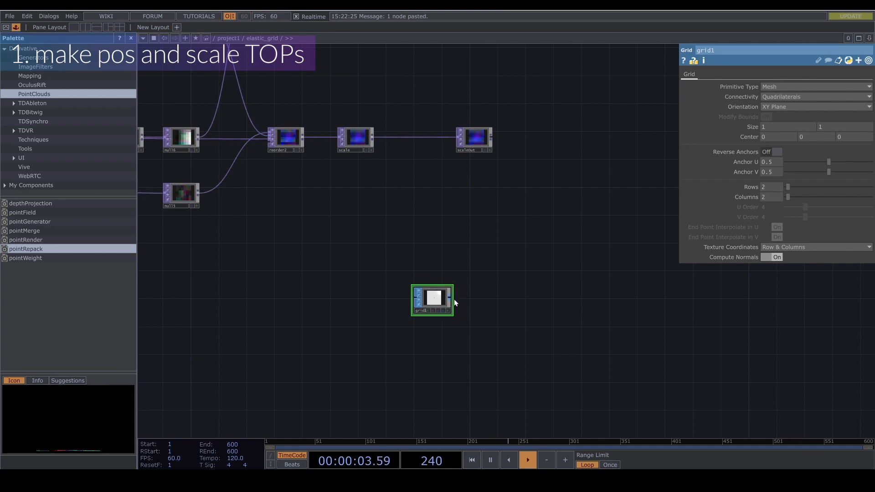
Add a Geometry COMP connected to the output of grid1
{"action": "right_click", "coordinate": [452, 299]}
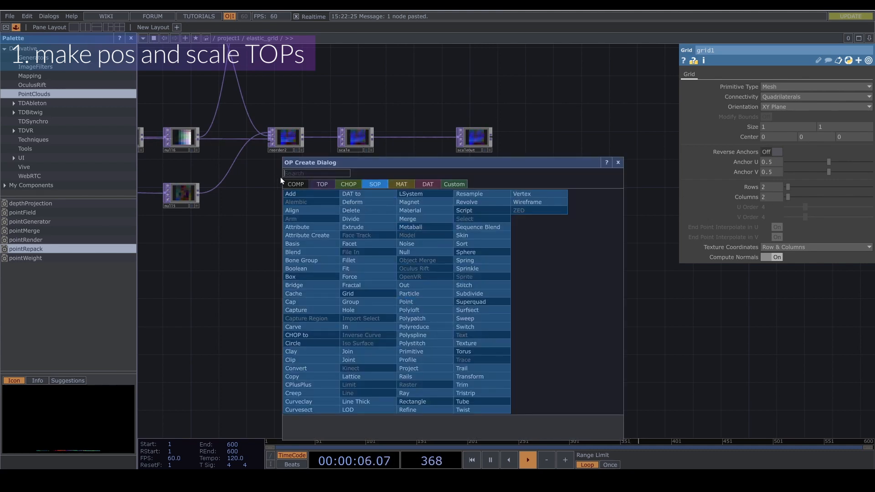
{"action": "left_click", "coordinate": [295, 184]}
{"action": "left_click", "coordinate": [313, 270]}
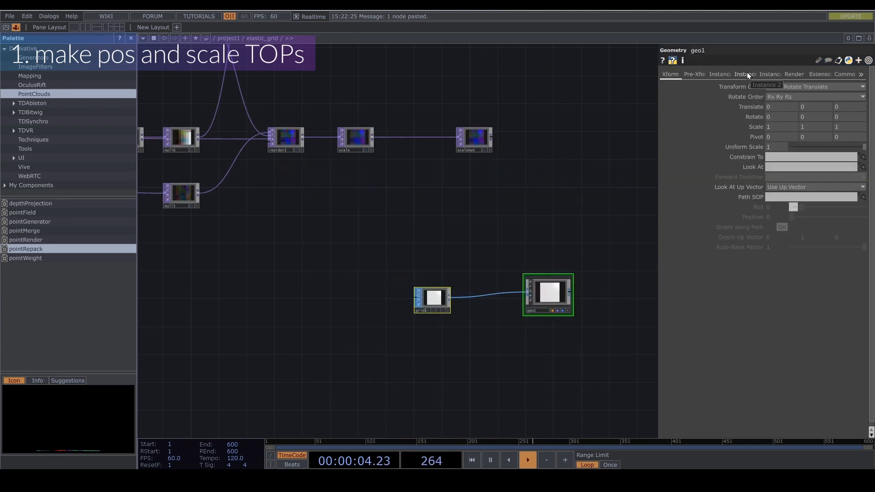
Assign the pos TOP as geo1's instancing Translate OP, with Translate X set to r and Translate Y to g
{"action": "left_click", "coordinate": [720, 74]}
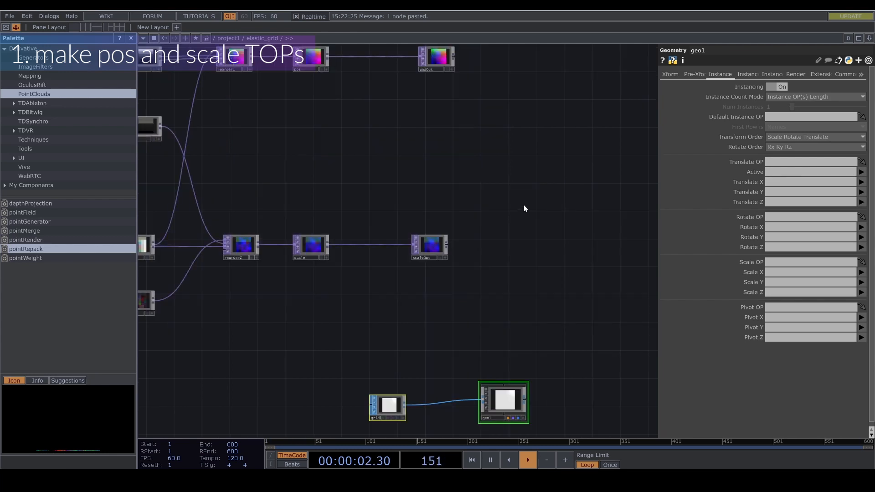
{"action": "scroll", "coordinate": [524, 205], "scroll_direction": "up", "scroll_amount": 5}
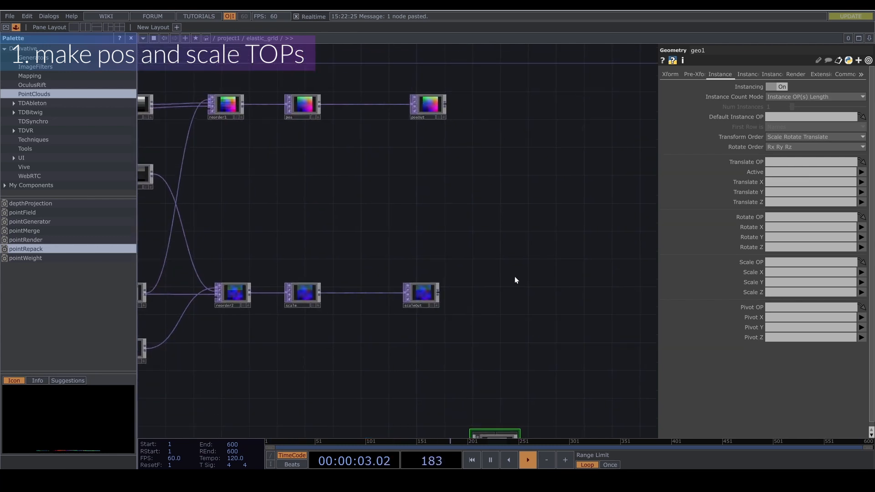
{"action": "mouse_move", "coordinate": [434, 133]}
{"action": "left_mouse_down"}
{"action": "mouse_move", "coordinate": [490, 134]}
{"action": "mouse_move", "coordinate": [427, 137]}
{"action": "left_mouse_up"}
{"action": "left_click_drag", "start_coordinate": [302, 132], "coordinate": [775, 162]}
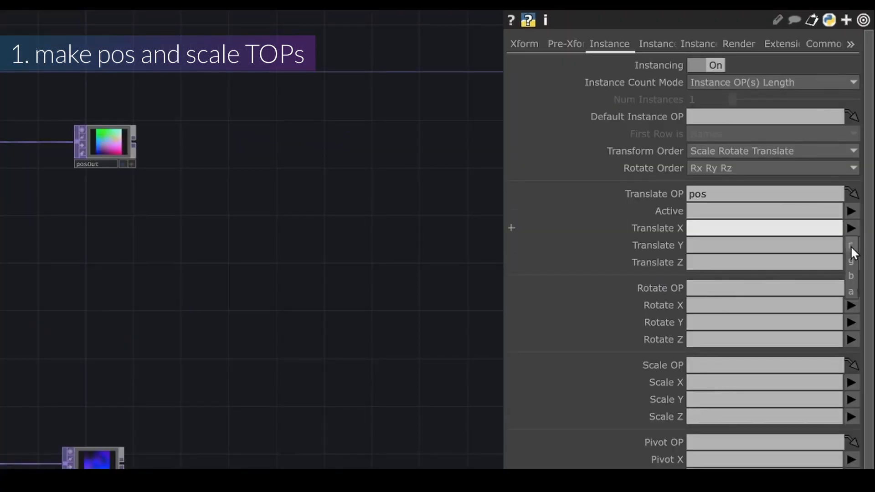
{"action": "left_click", "coordinate": [850, 248]}
{"action": "left_click", "coordinate": [850, 246]}
{"action": "left_click", "coordinate": [851, 273]}
{"action": "left_click_drag", "start_coordinate": [558, 223], "coordinate": [555, 285]}
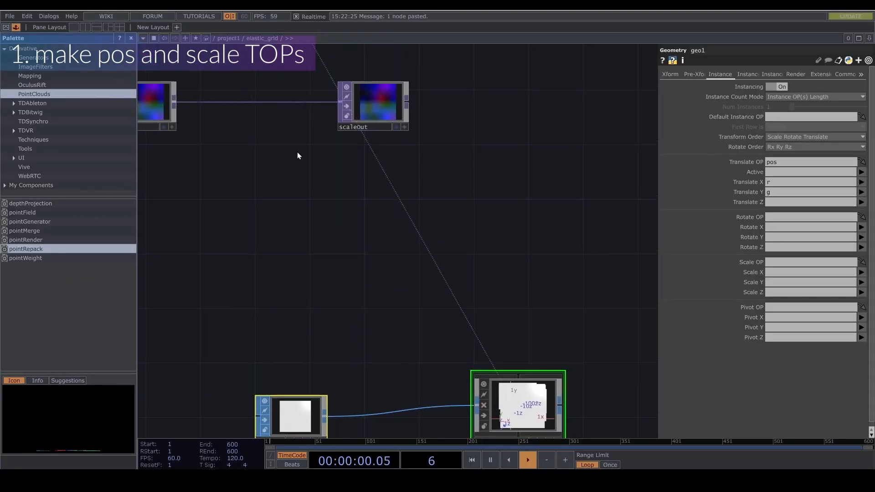
Assign the scale TOP as geo1's instancing Scale OP, with Scale X set to r and Scale Y to g
{"action": "left_click_drag", "start_coordinate": [160, 106], "coordinate": [253, 131]}
{"action": "left_click_drag", "start_coordinate": [254, 130], "coordinate": [787, 261]}
{"action": "left_click", "coordinate": [861, 272]}
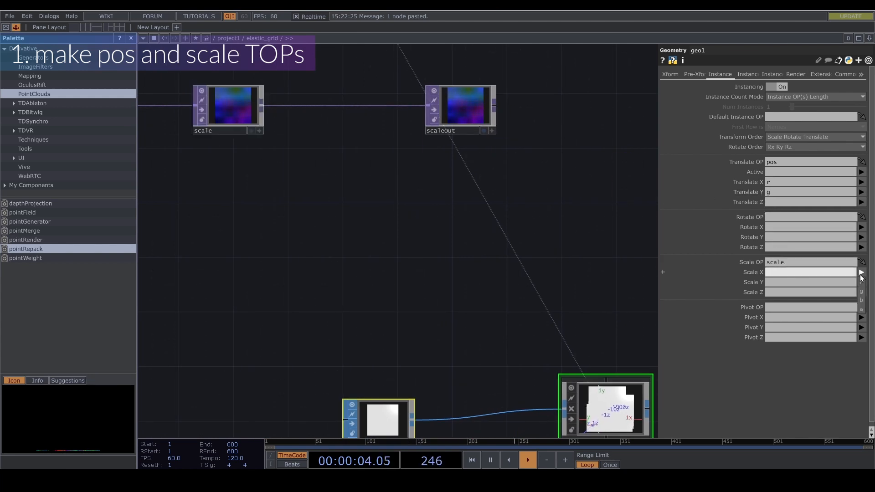
{"action": "left_click", "coordinate": [861, 282]}
{"action": "left_click", "coordinate": [861, 282]}
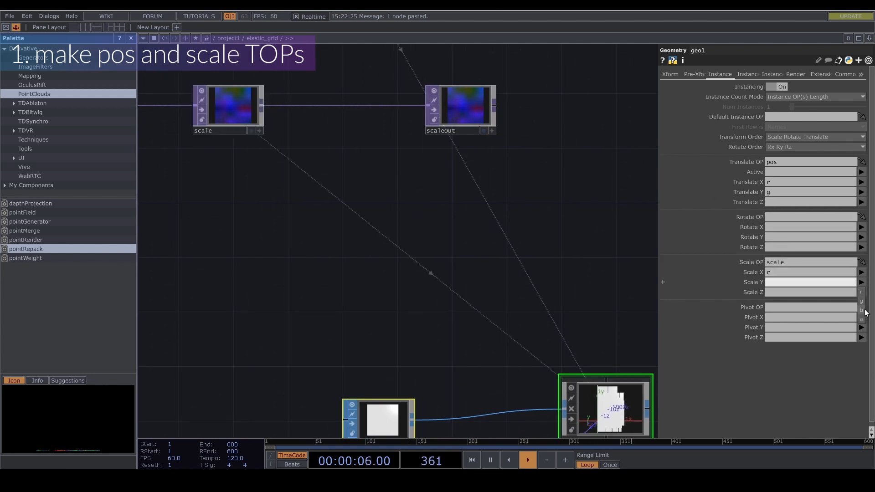
{"action": "left_click", "coordinate": [861, 301]}
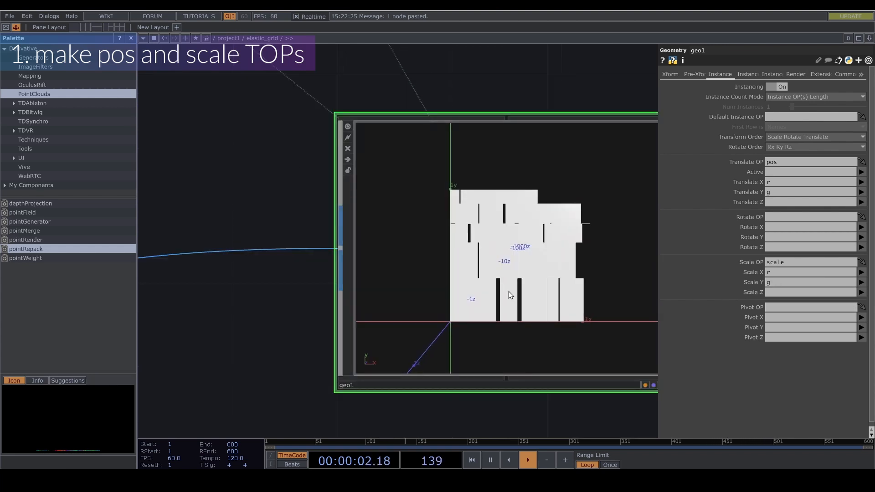
{"action": "scroll", "coordinate": [509, 291], "scroll_direction": "down", "scroll_amount": 3}
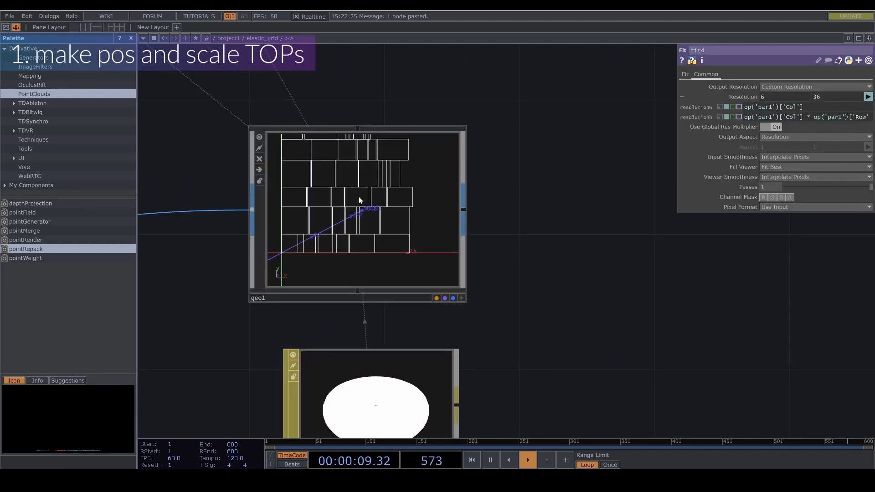
Set both Input Smoothness and Viewer Smoothness of the fit4 TOP to Nearest Pixel
{"action": "scroll", "coordinate": [380, 203], "scroll_direction": "down", "scroll_amount": 2}
{"action": "scroll", "coordinate": [381, 205], "scroll_direction": "down", "scroll_amount": 5}
{"action": "left_click_drag", "start_coordinate": [168, 179], "coordinate": [389, 212]}
{"action": "left_click_drag", "start_coordinate": [314, 236], "coordinate": [600, 272]}
{"action": "scroll", "coordinate": [444, 214], "scroll_direction": "up", "scroll_amount": 2}
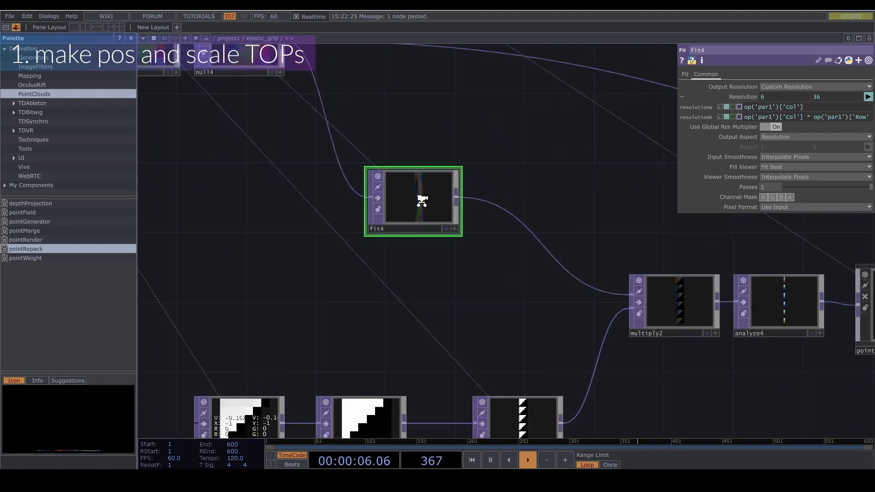
{"action": "scroll", "coordinate": [419, 201], "scroll_direction": "up", "scroll_amount": 2}
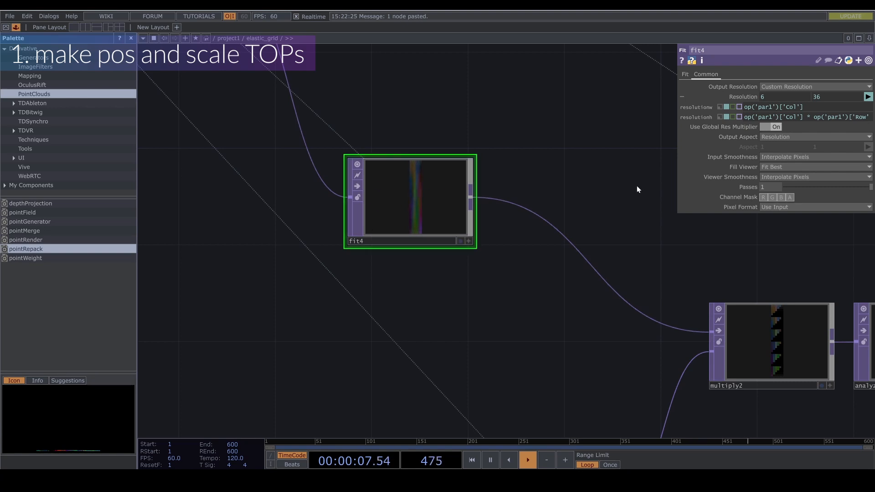
{"action": "scroll", "coordinate": [400, 191], "scroll_direction": "up", "scroll_amount": 3}
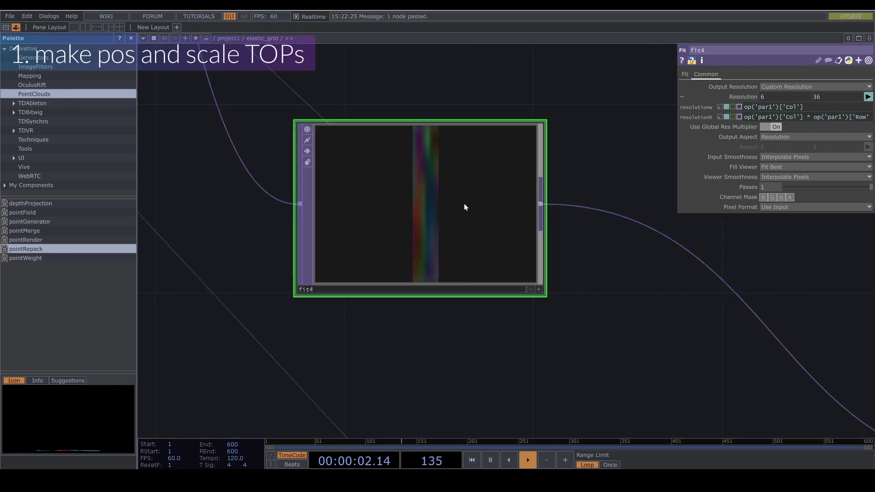
{"action": "scroll", "coordinate": [428, 204], "scroll_direction": "down", "scroll_amount": 5}
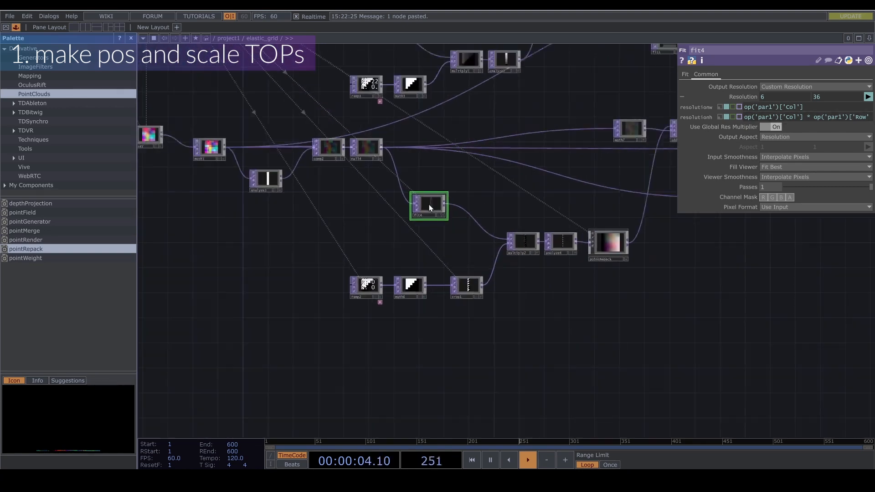
{"action": "scroll", "coordinate": [429, 205], "scroll_direction": "up", "scroll_amount": 5}
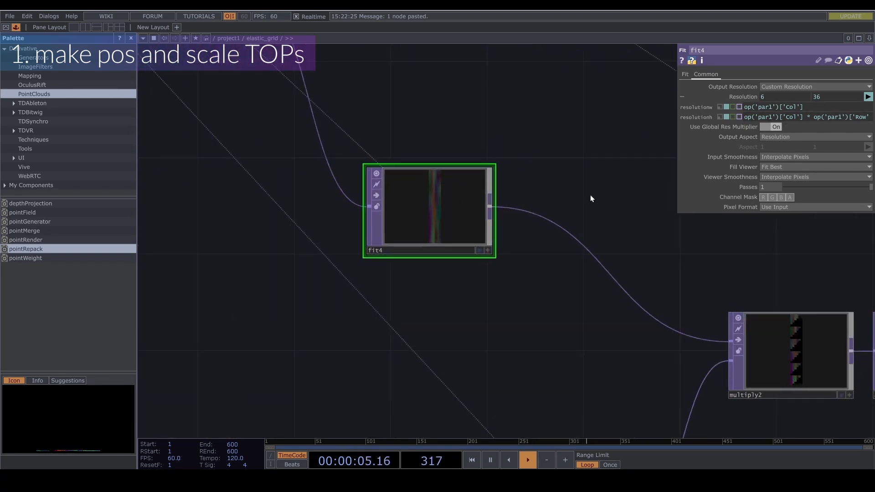
{"action": "left_click", "coordinate": [784, 157]}
{"action": "left_click", "coordinate": [786, 166]}
{"action": "left_click", "coordinate": [790, 178]}
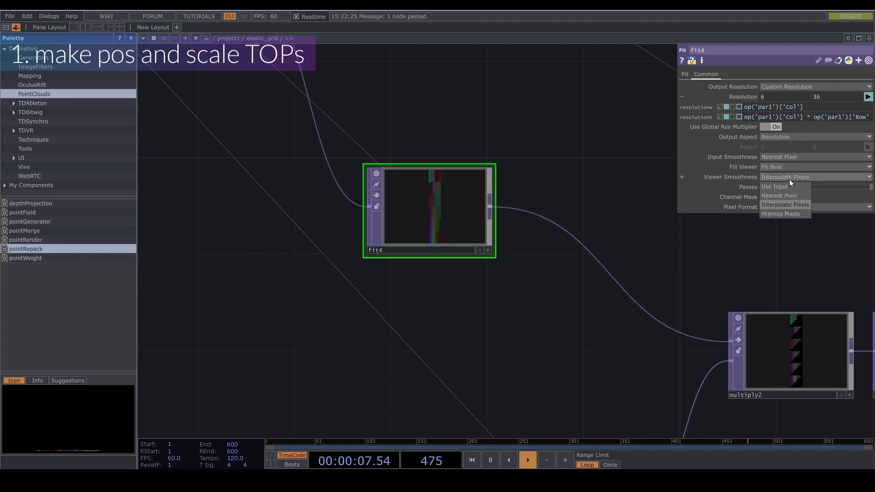
{"action": "left_click", "coordinate": [779, 195]}
Inspect the instanced grid in geo1's viewer with wireframe display toggled
{"action": "middle_click_drag", "start_coordinate": [590, 203], "coordinate": [313, 199]}
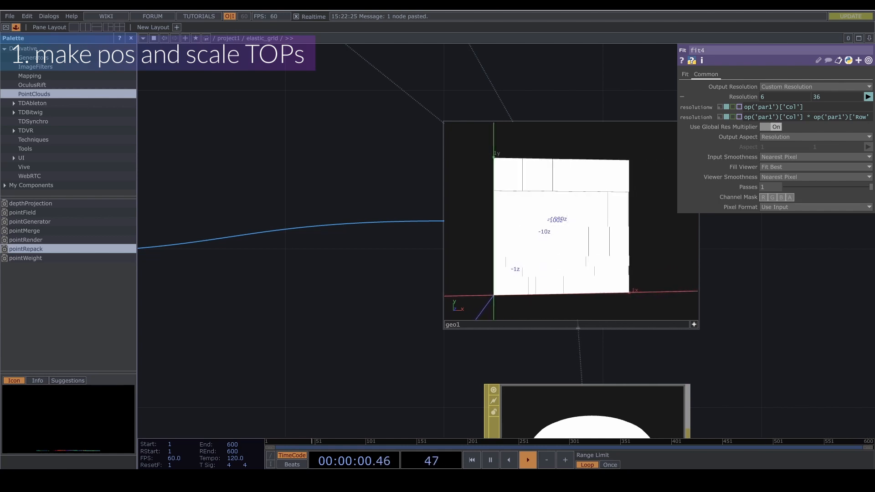
{"action": "key", "text": "w"}
{"action": "left_click_drag", "start_coordinate": [557, 241], "coordinate": [583, 232]}
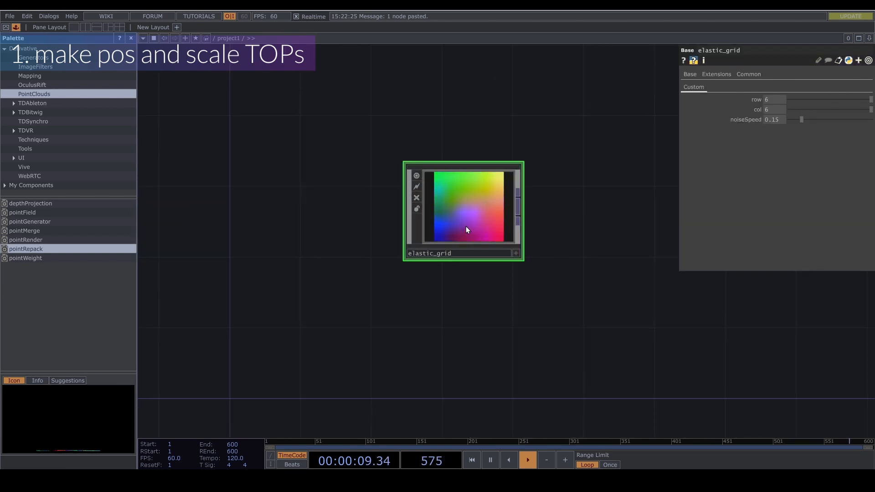
Save the elastic_grid component as a .tox file named elastic_grid, in the Unreal project's folder under Documents
{"action": "right_click", "coordinate": [460, 225]}
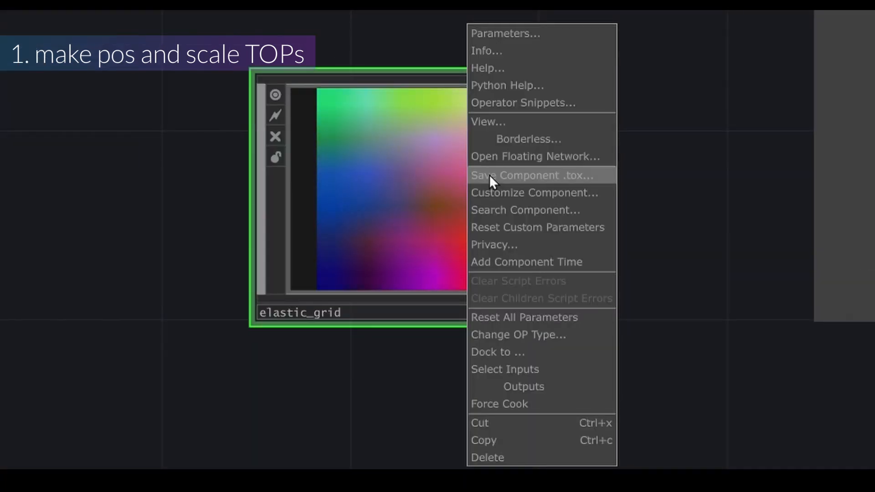
{"action": "left_click", "coordinate": [488, 175]}
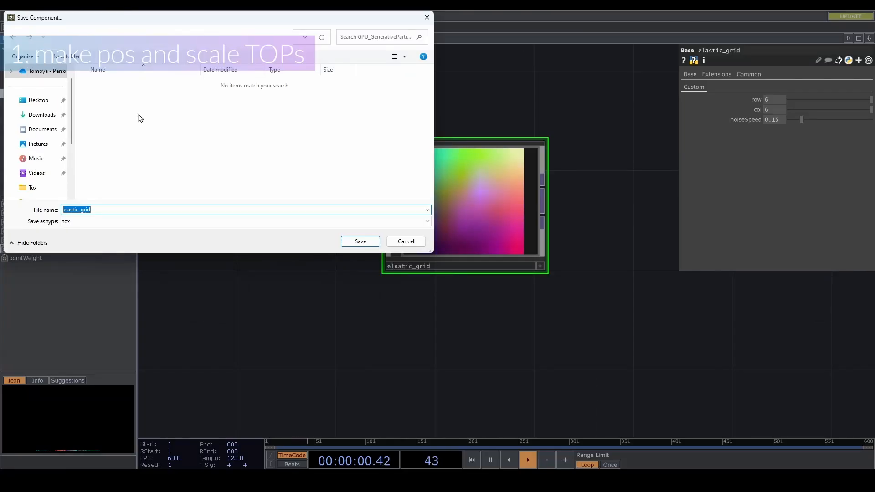
{"action": "left_click", "coordinate": [41, 114]}
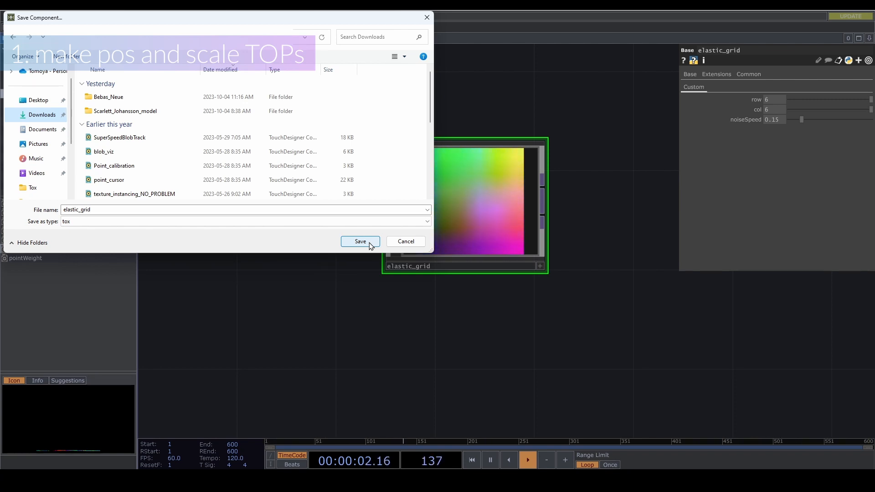
{"action": "left_click", "coordinate": [36, 129]}
{"action": "double_click", "coordinate": [114, 133]}
{"action": "double_click", "coordinate": [114, 141]}
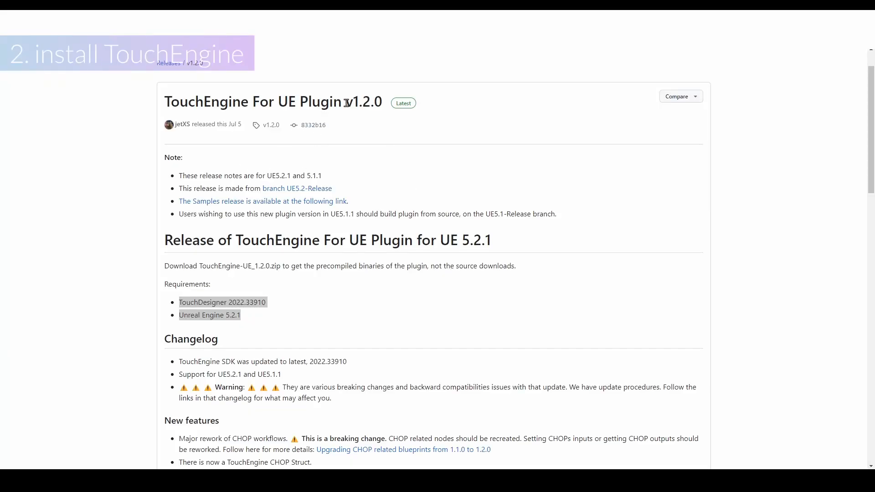
Download TouchEngine-UE_1.2.0.zip from the assets of the TouchEngine For UE Plugin v1.2.0 release on GitHub, saving it in Downloads
{"action": "scroll", "coordinate": [346, 103], "scroll_direction": "up", "scroll_amount": 1}
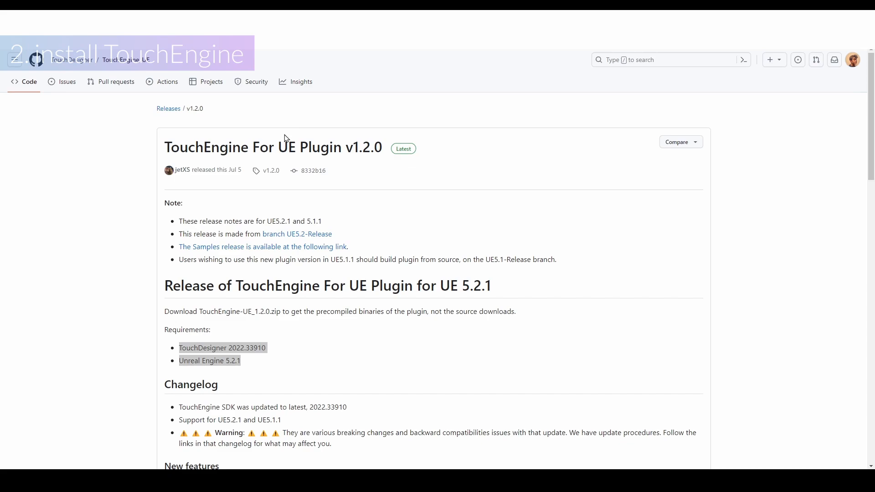
{"action": "scroll", "coordinate": [325, 214], "scroll_direction": "down", "scroll_amount": 8}
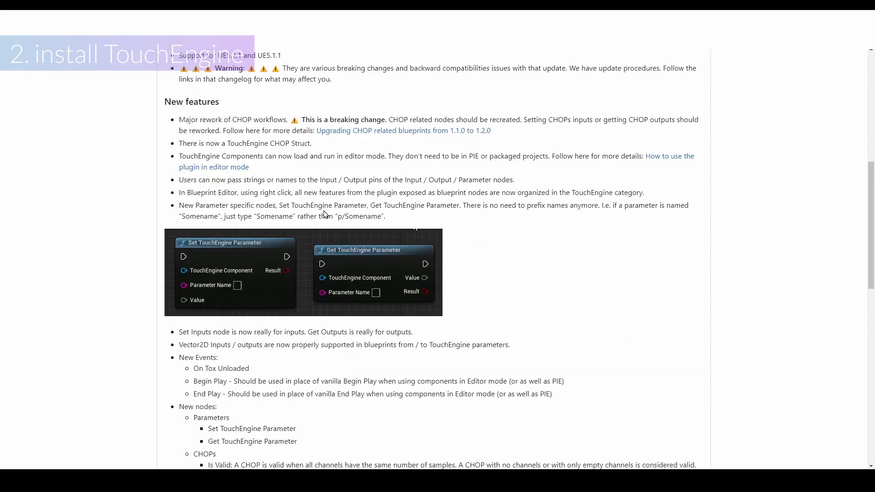
{"action": "scroll", "coordinate": [326, 214], "scroll_direction": "down", "scroll_amount": 15}
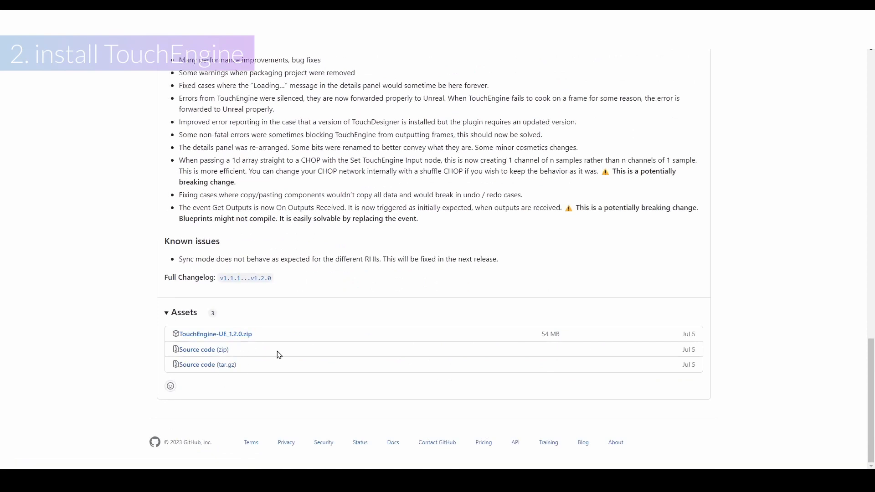
{"action": "left_click", "coordinate": [214, 334]}
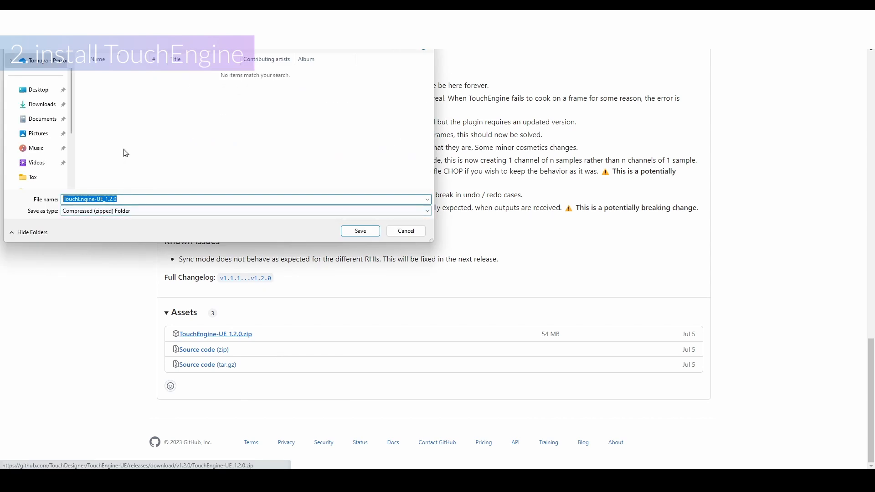
{"action": "left_click", "coordinate": [42, 104]}
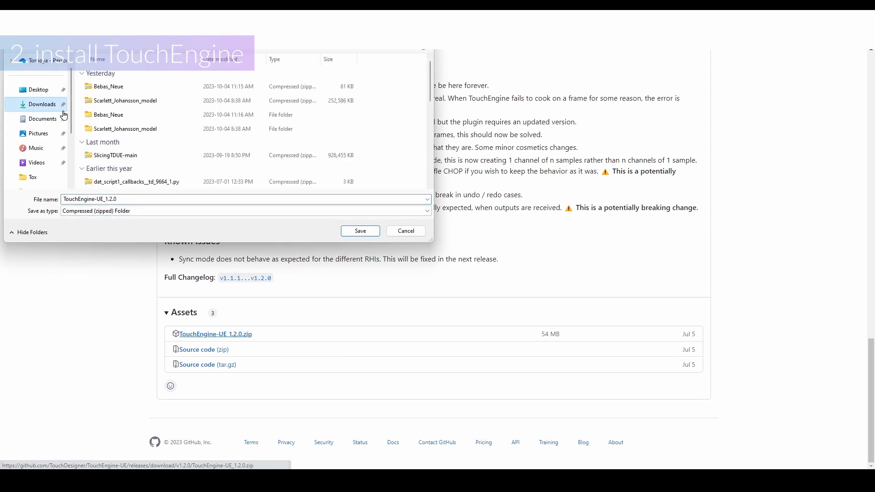
{"action": "left_click", "coordinate": [360, 231]}
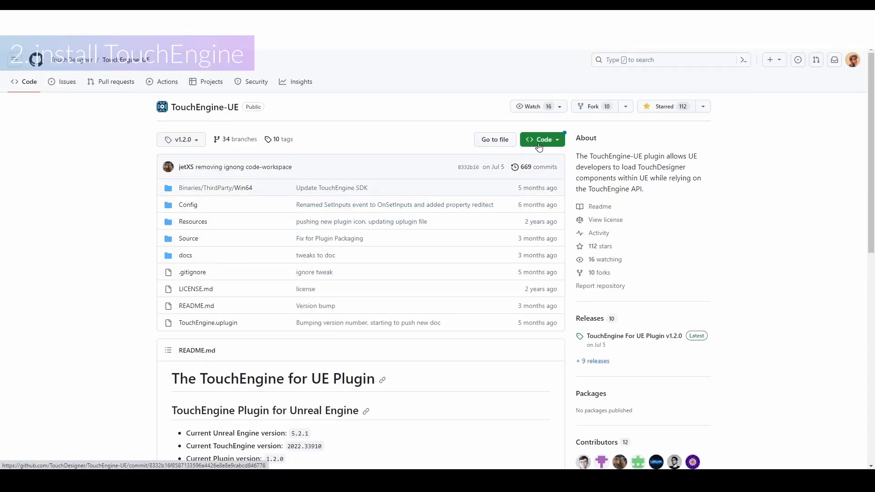
Look at the TouchEngine-UE repository's ZIP download option and Binaries/ThirdParty/Win64 folder, and return to the v1.2.0 release's assets
{"action": "left_click", "coordinate": [538, 145]}
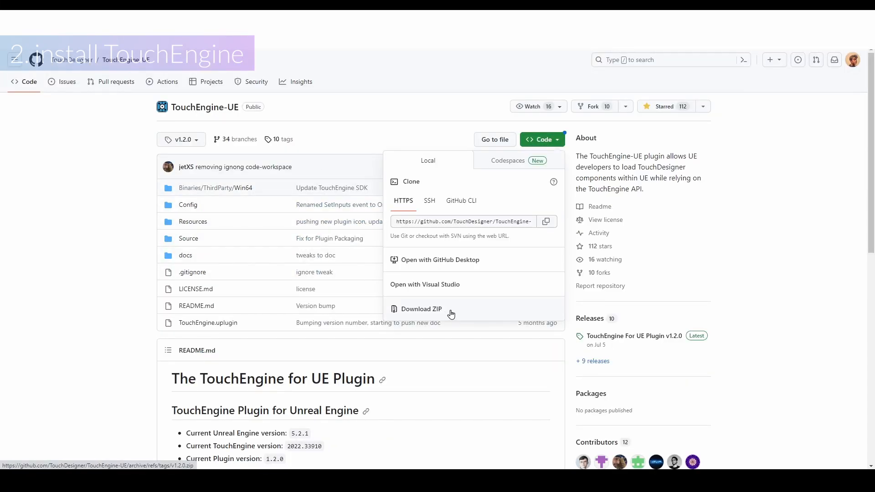
{"action": "left_click", "coordinate": [273, 185]}
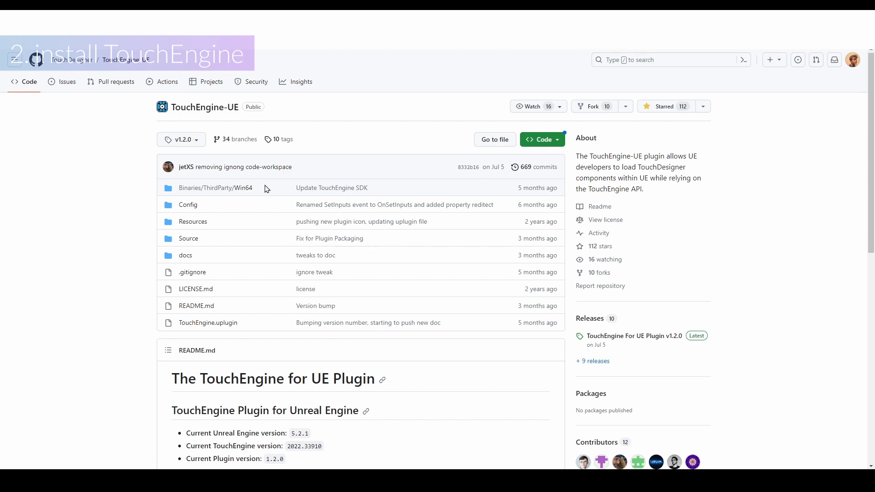
{"action": "left_click", "coordinate": [246, 188]}
{"action": "left_click", "coordinate": [615, 343]}
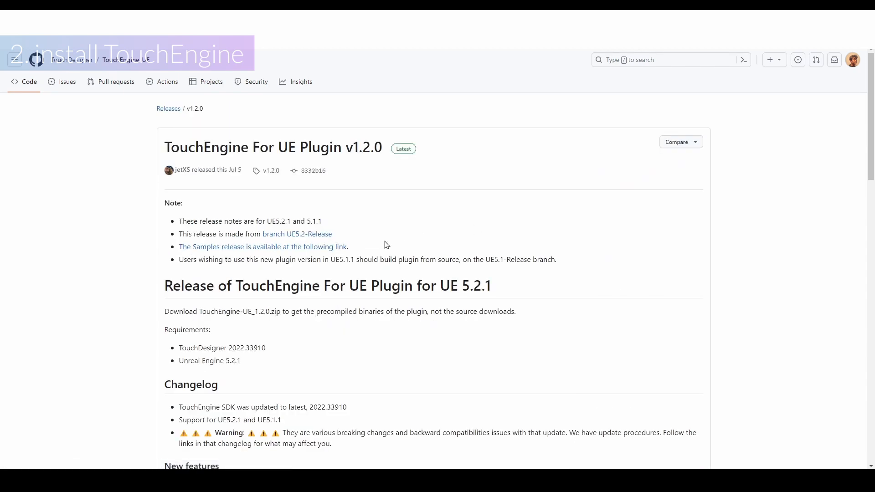
{"action": "scroll", "coordinate": [387, 244], "scroll_direction": "down", "scroll_amount": 20}
Extract TouchEngine-UE_1.2.0.zip inside the Downloads folder in File Explorer
{"action": "left_click", "coordinate": [447, 431]}
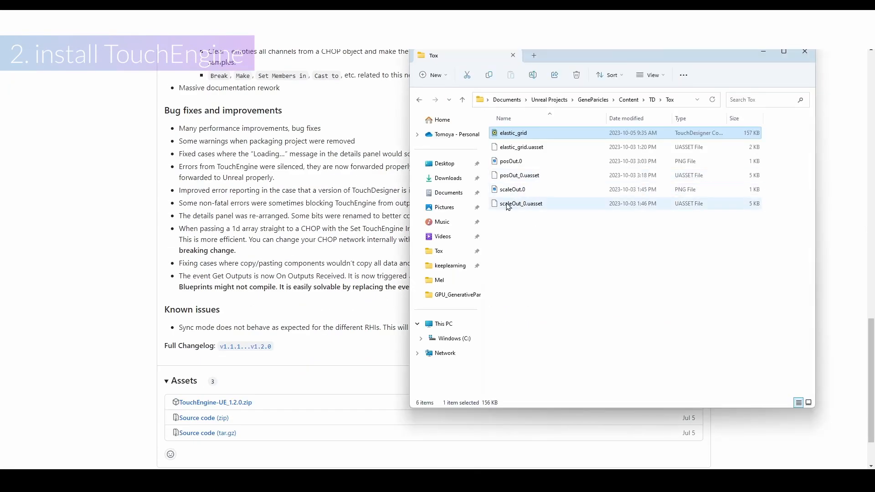
{"action": "left_click", "coordinate": [448, 178]}
{"action": "left_click", "coordinate": [534, 150]}
{"action": "right_click", "coordinate": [534, 150]}
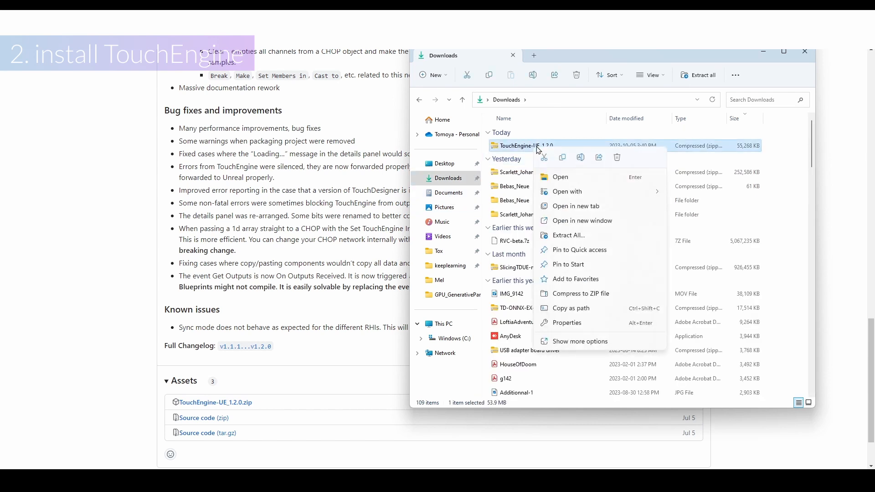
{"action": "left_click", "coordinate": [565, 236]}
{"action": "left_click", "coordinate": [518, 326]}
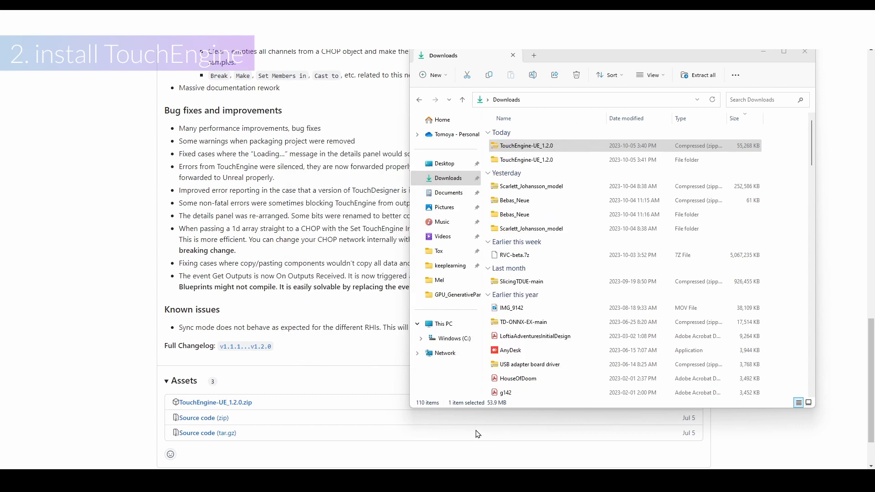
Switch to the Epic Games Launcher and launch Unreal Engine 5.2.1 from the engine library
{"action": "left_click", "coordinate": [418, 480]}
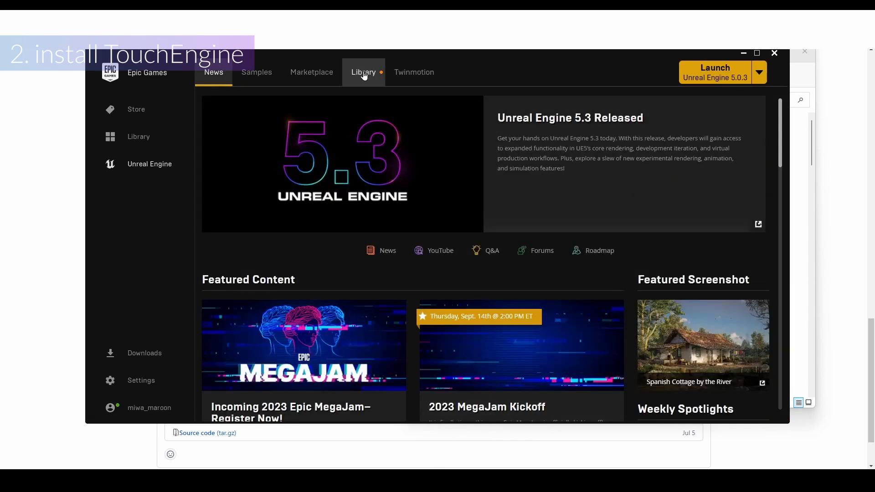
{"action": "left_click", "coordinate": [364, 76]}
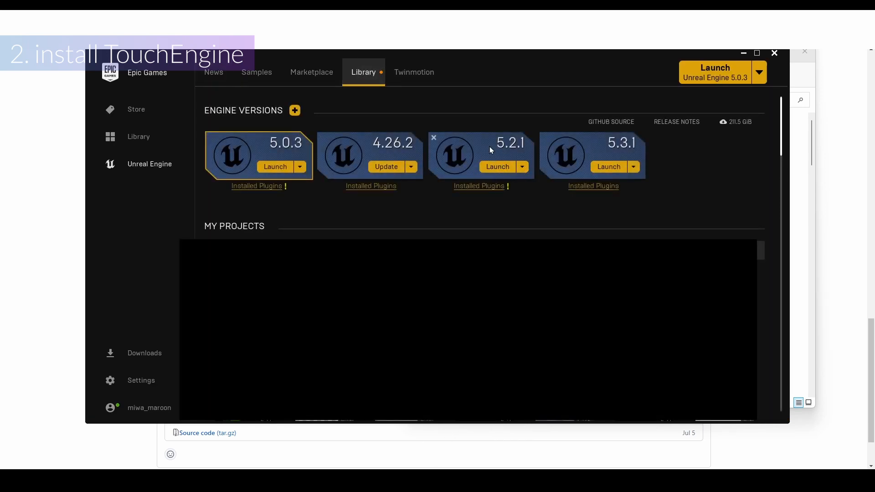
{"action": "left_click", "coordinate": [503, 169]}
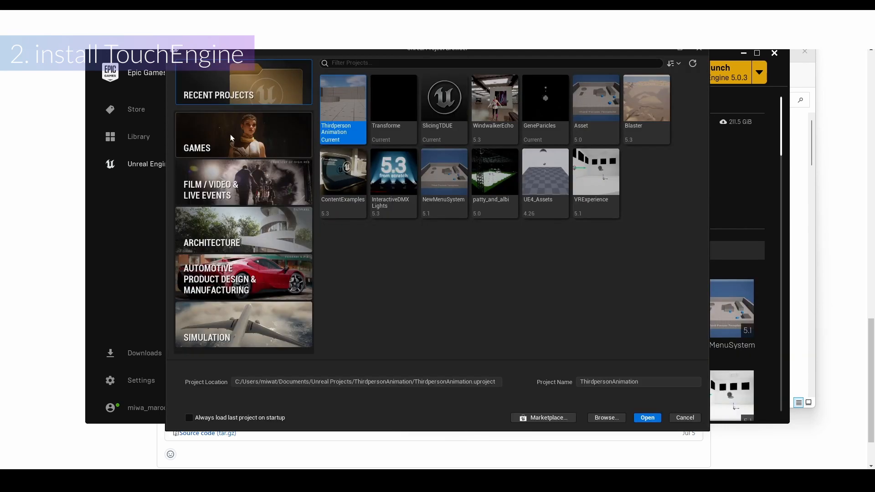
Create a Blank Games project named TEParticle in the Unreal Projects folder, using Blueprint
{"action": "left_click", "coordinate": [230, 136]}
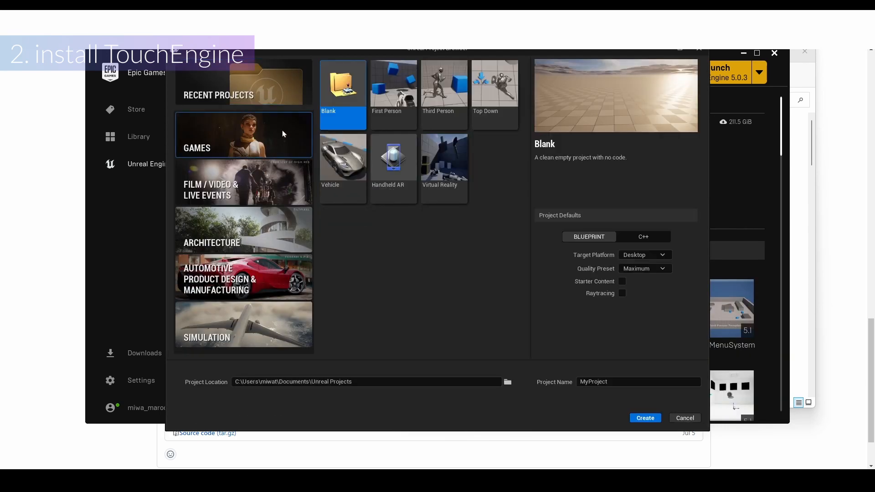
{"action": "left_click", "coordinate": [617, 381]}
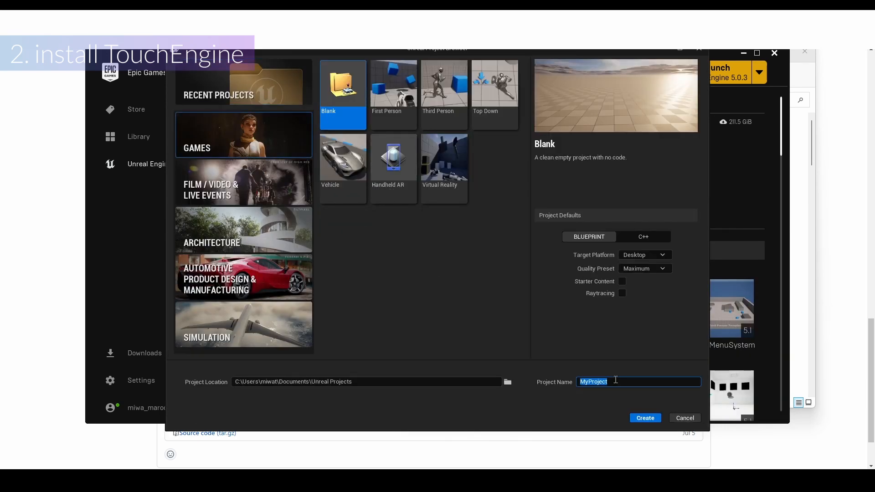
{"action": "type", "text": "TETest"}
{"action": "left_click", "coordinate": [636, 417]}
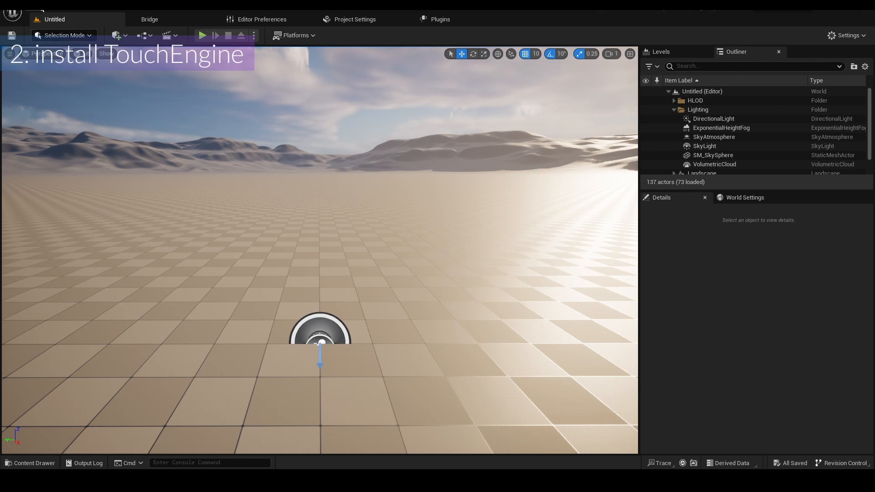
Create a new level from the Basic template
{"action": "left_click", "coordinate": [41, 9]}
{"action": "left_click", "coordinate": [63, 29]}
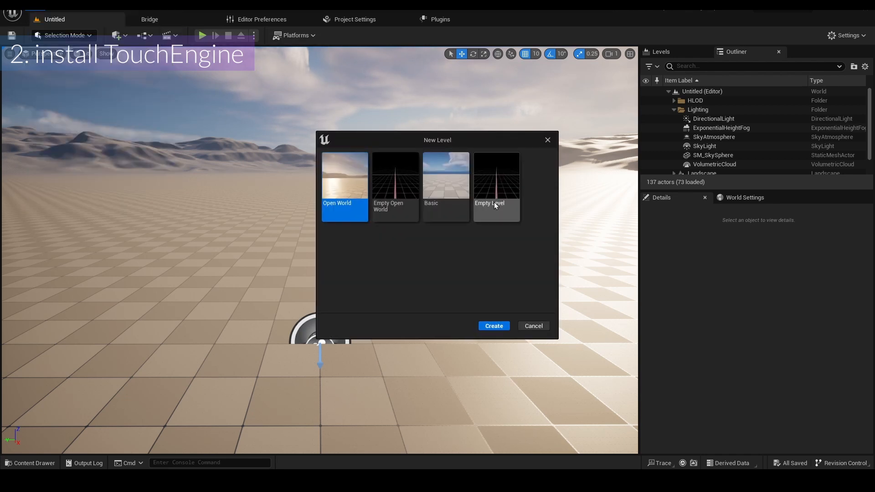
{"action": "left_click", "coordinate": [458, 214]}
{"action": "left_click", "coordinate": [494, 326]}
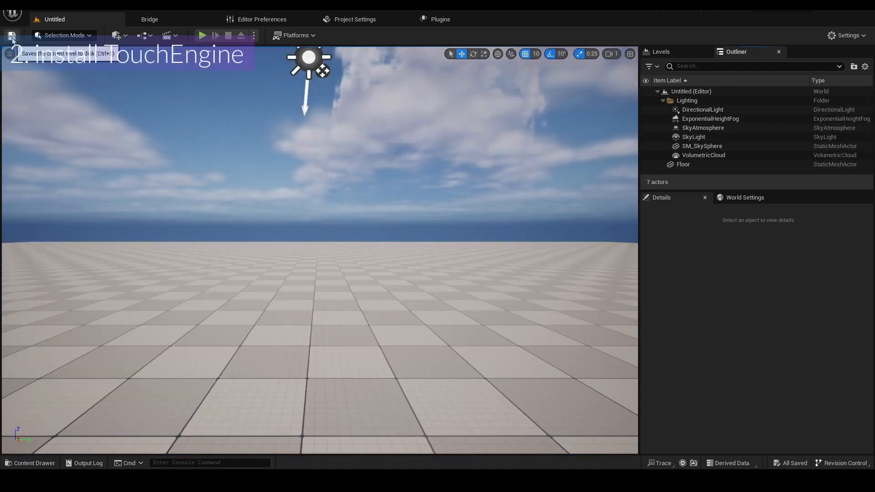
Save the level as ParticleLevel in a new Maps folder under Content
{"action": "key", "text": "ctrl+s"}
{"action": "left_click", "coordinate": [224, 141]}
{"action": "right_click", "coordinate": [223, 142]}
{"action": "left_click", "coordinate": [255, 158]}
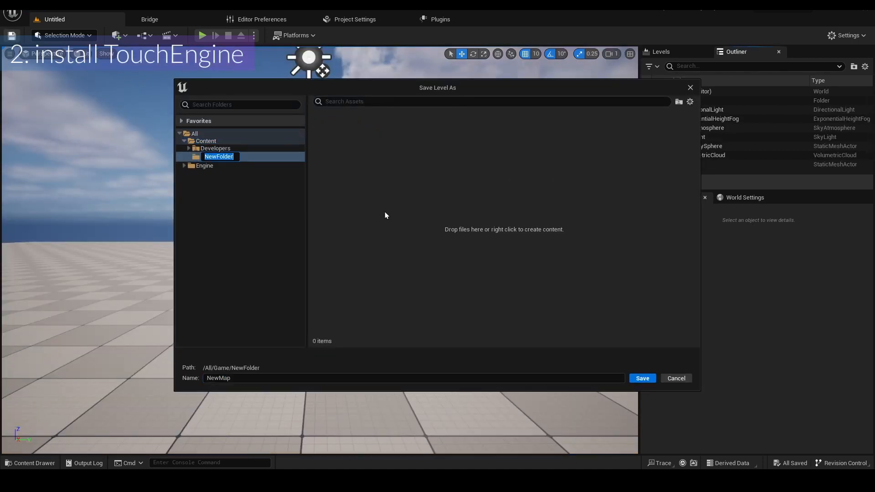
{"action": "type", "text": "Maps"}
{"action": "key", "text": "Return"}
{"action": "double_click", "coordinate": [245, 379]}
{"action": "type", "text": "Pa"}
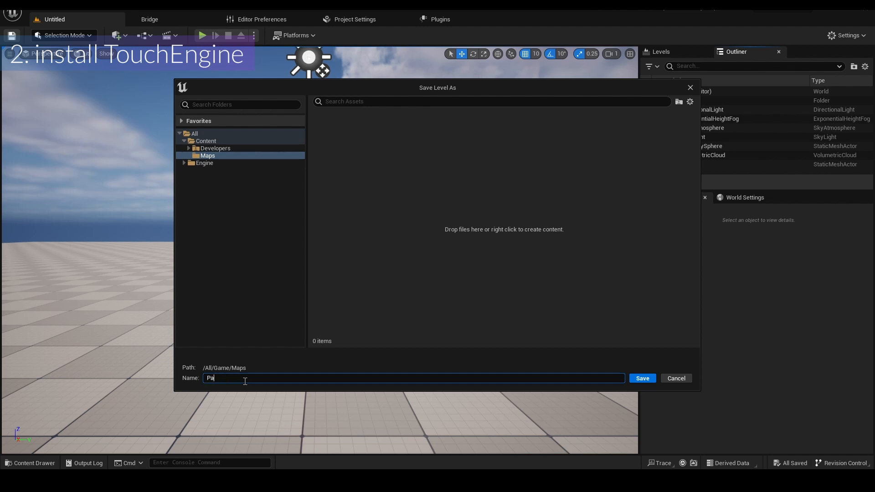
{"action": "type", "text": "rticleLevel"}
{"action": "key", "text": "Return"}
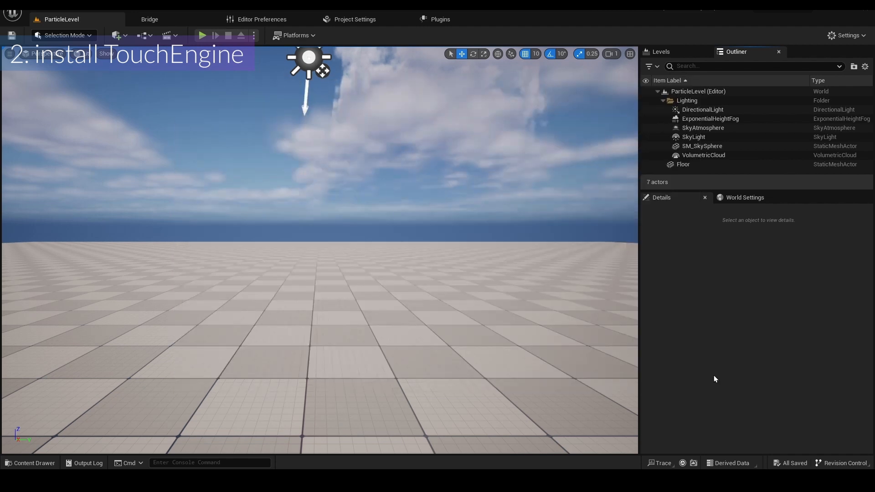
Set both the Editor Startup Map and the Game Default Map to ParticleLevel in the project's Maps & Modes settings, and return to the level
{"action": "left_click", "coordinate": [353, 20]}
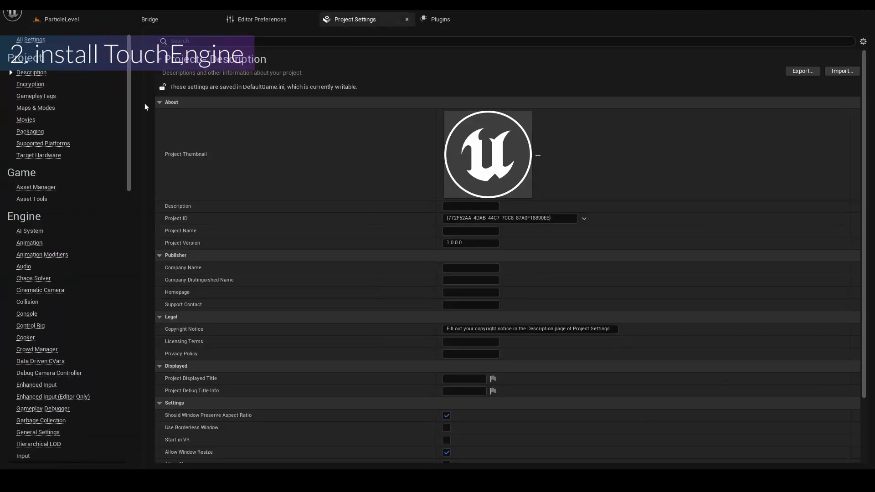
{"action": "left_click", "coordinate": [35, 108]}
{"action": "left_click", "coordinate": [511, 164]}
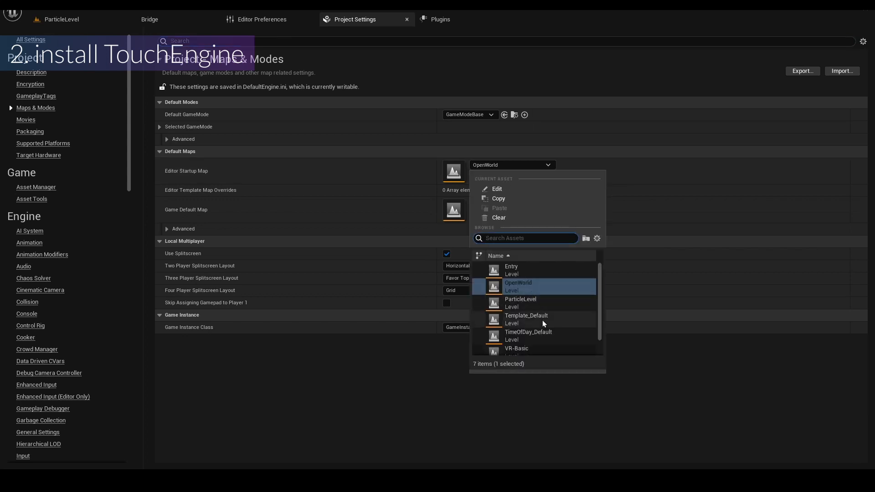
{"action": "left_click", "coordinate": [519, 302]}
{"action": "left_click", "coordinate": [522, 207]}
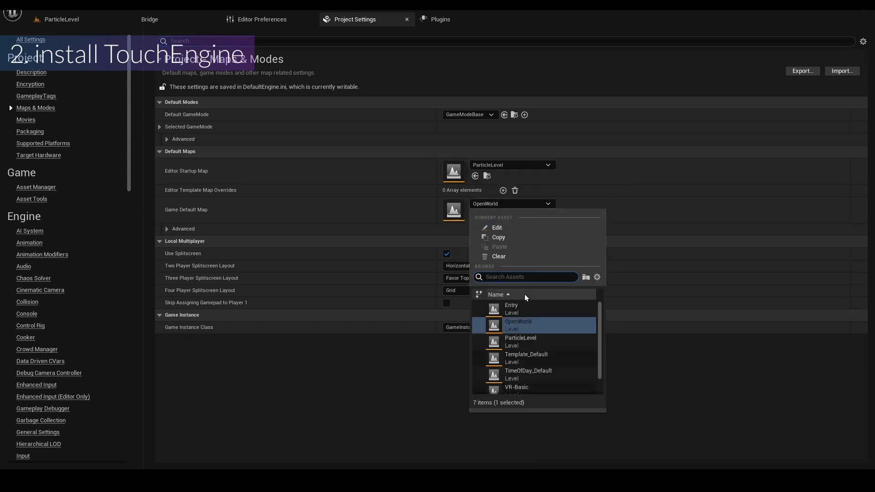
{"action": "left_click", "coordinate": [532, 342]}
{"action": "left_click", "coordinate": [92, 21]}
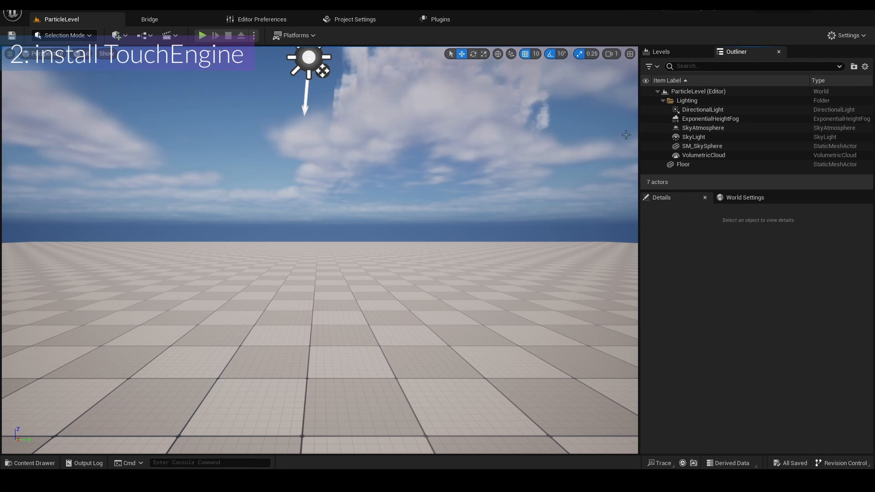
Switch to File Explorer and create a folder named Plugins inside the TEParticle project folder
{"action": "mouse_move", "coordinate": [426, 481]}
{"action": "left_click", "coordinate": [427, 435]}
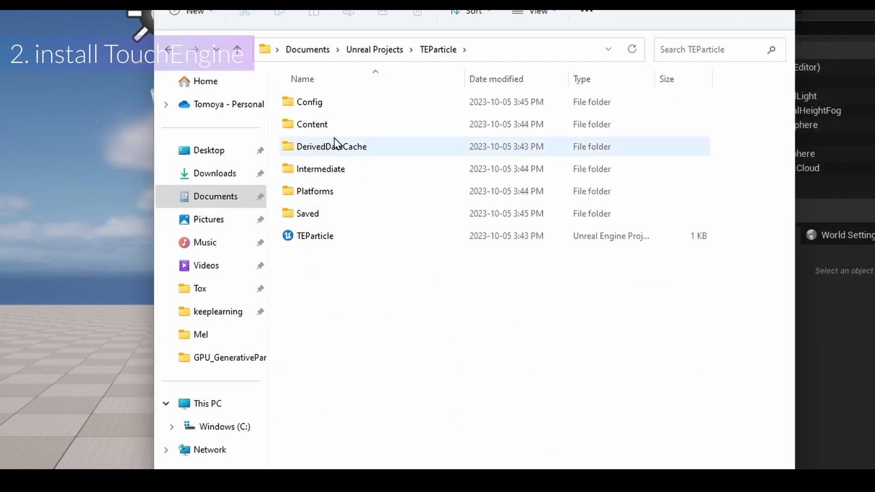
{"action": "right_click", "coordinate": [322, 288]}
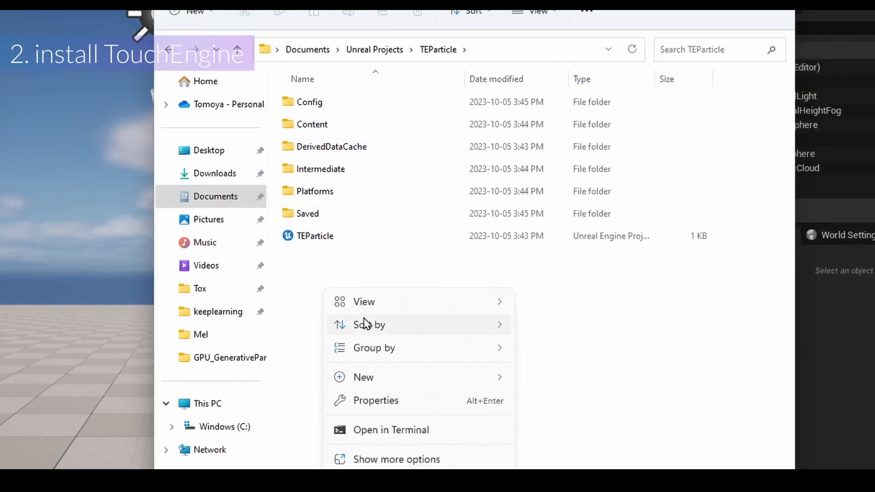
{"action": "mouse_move", "coordinate": [382, 383]}
{"action": "left_click", "coordinate": [572, 391]}
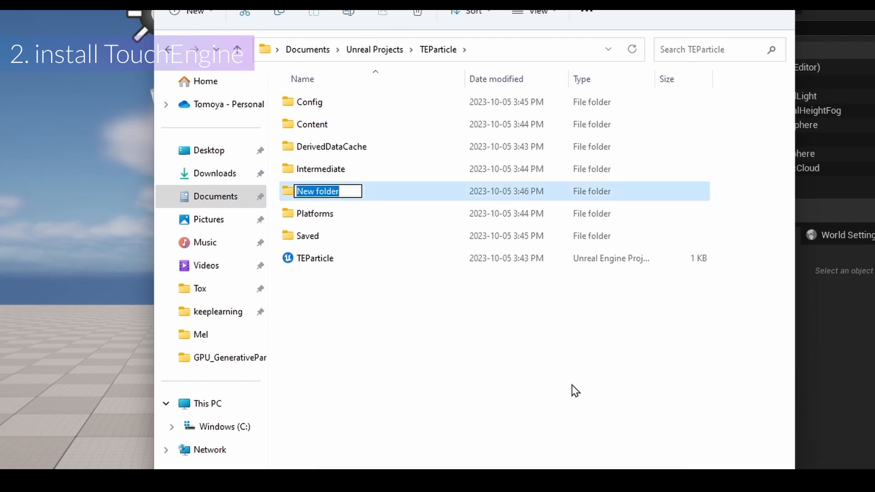
{"action": "type", "text": "Plugi"}
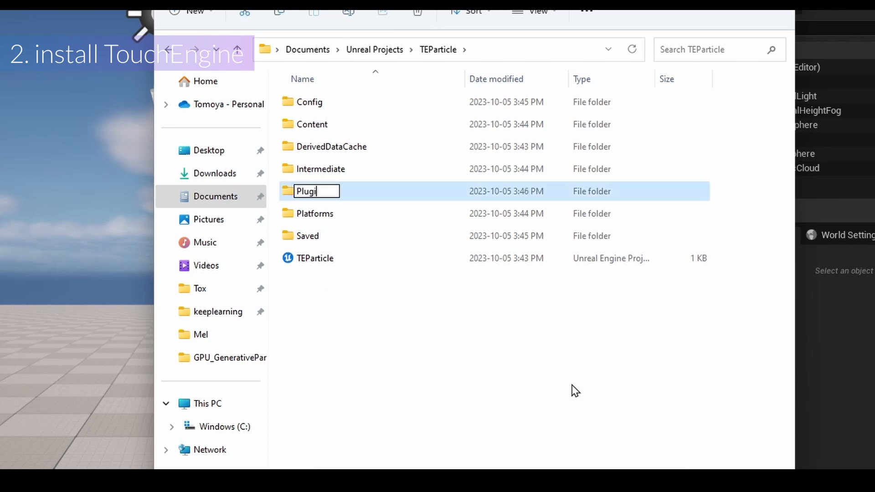
{"action": "type", "text": "ns"}
{"action": "key", "text": "Return"}
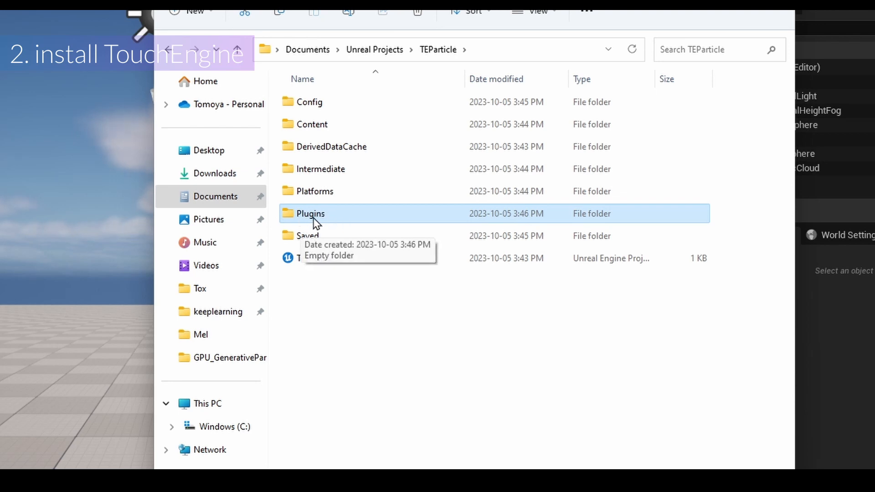
Move the TouchEngine folder from Downloads/TouchEngine-UE_1.2.0 into the project's Plugins folder
{"action": "double_click", "coordinate": [341, 221]}
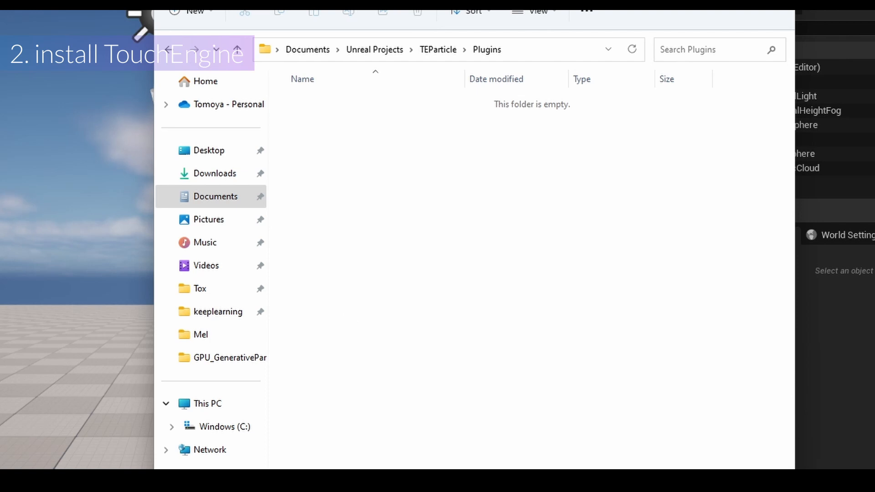
{"action": "key", "text": "super+e"}
{"action": "left_click", "coordinate": [173, 233]}
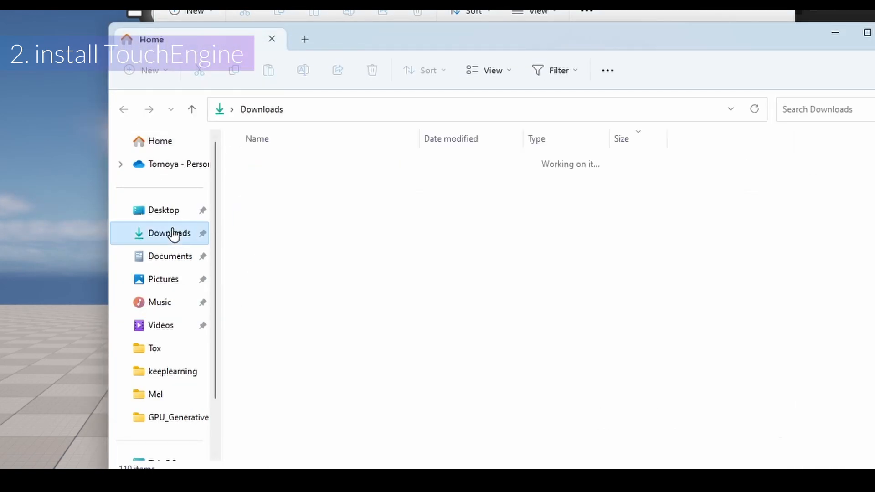
{"action": "double_click", "coordinate": [297, 207]}
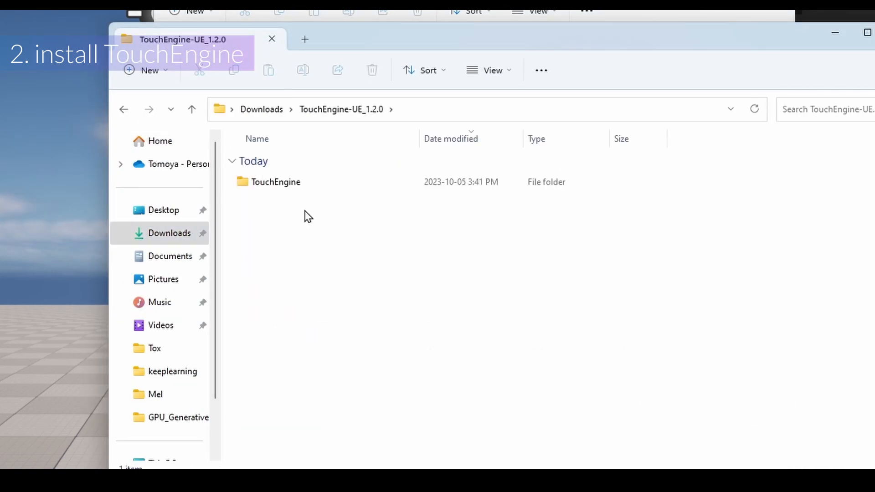
{"action": "double_click", "coordinate": [319, 184]}
{"action": "key", "text": "alt+Left"}
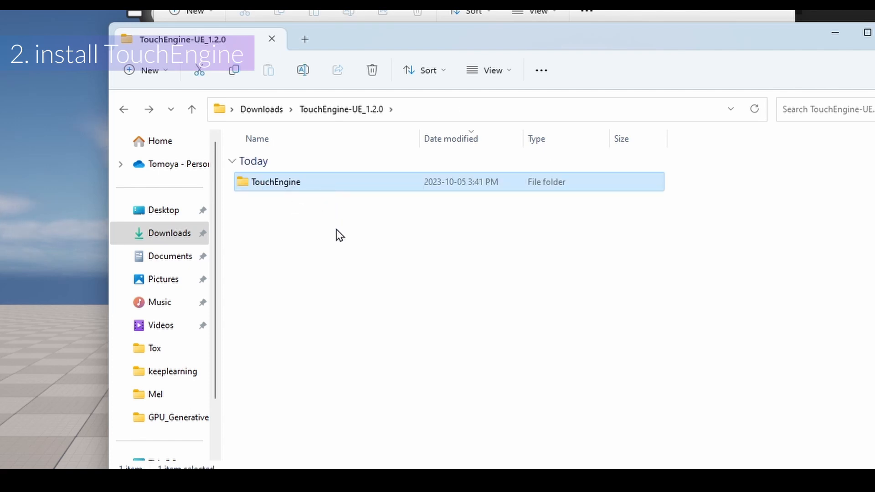
{"action": "left_click_drag", "start_coordinate": [504, 38], "coordinate": [521, 230]}
{"action": "left_click_drag", "start_coordinate": [313, 379], "coordinate": [427, 176]}
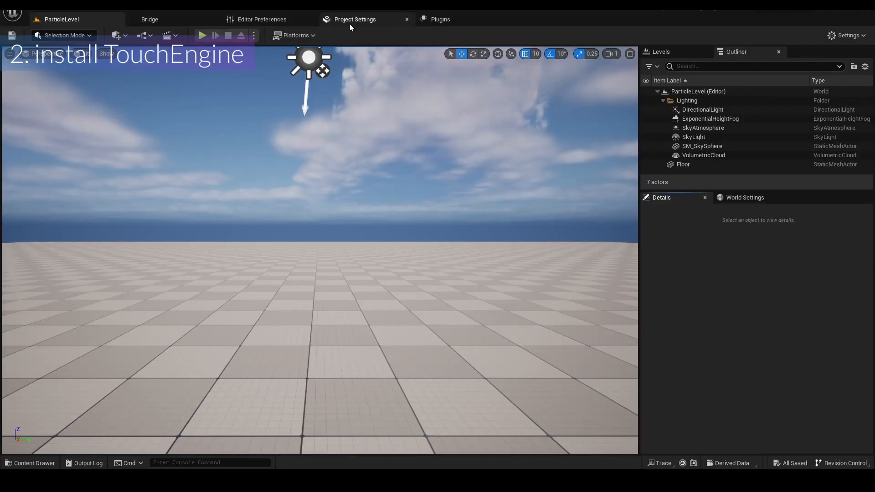
Check the editor's plugin list for TouchEngine, and reopen the TEParticle project from its folder in File Explorer
{"action": "left_click", "coordinate": [436, 19]}
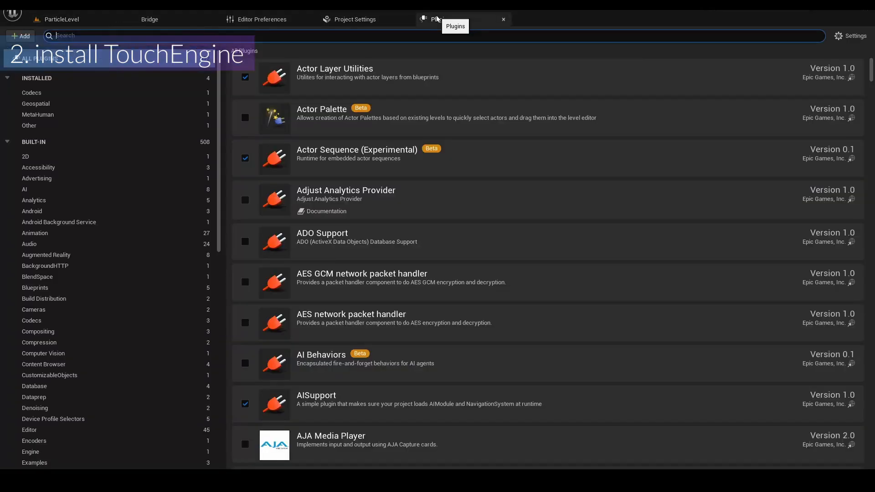
{"action": "type", "text": "t"}
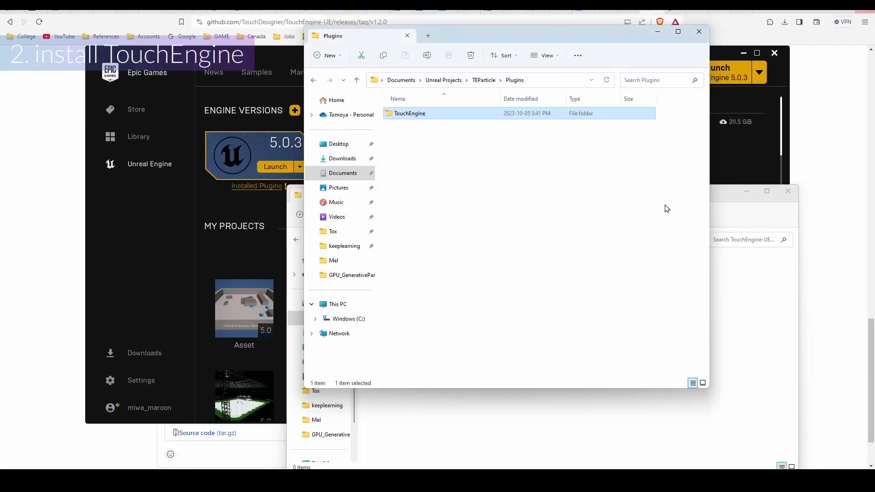
{"action": "left_click", "coordinate": [483, 80]}
{"action": "double_click", "coordinate": [467, 212]}
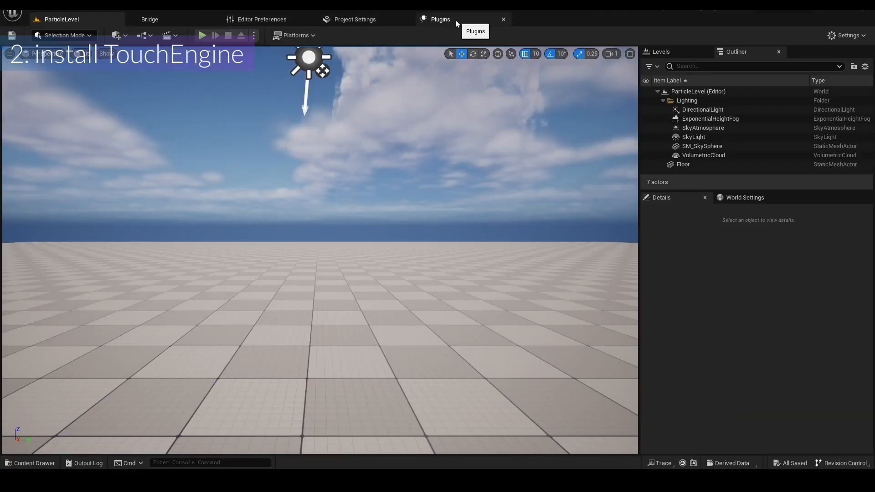
Search the plugin list for "touch" and enable the TouchEngine plugin for the project
{"action": "left_click", "coordinate": [456, 20]}
{"action": "type", "text": "touch"}
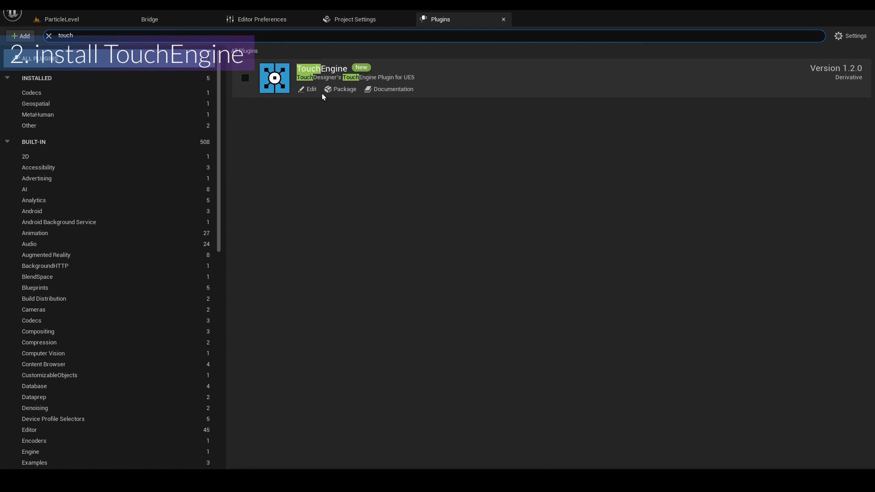
{"action": "left_click", "coordinate": [245, 78]}
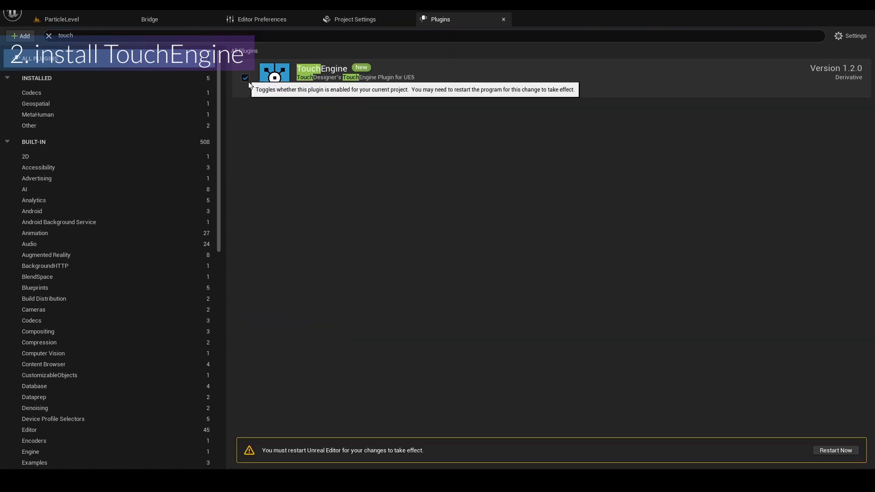